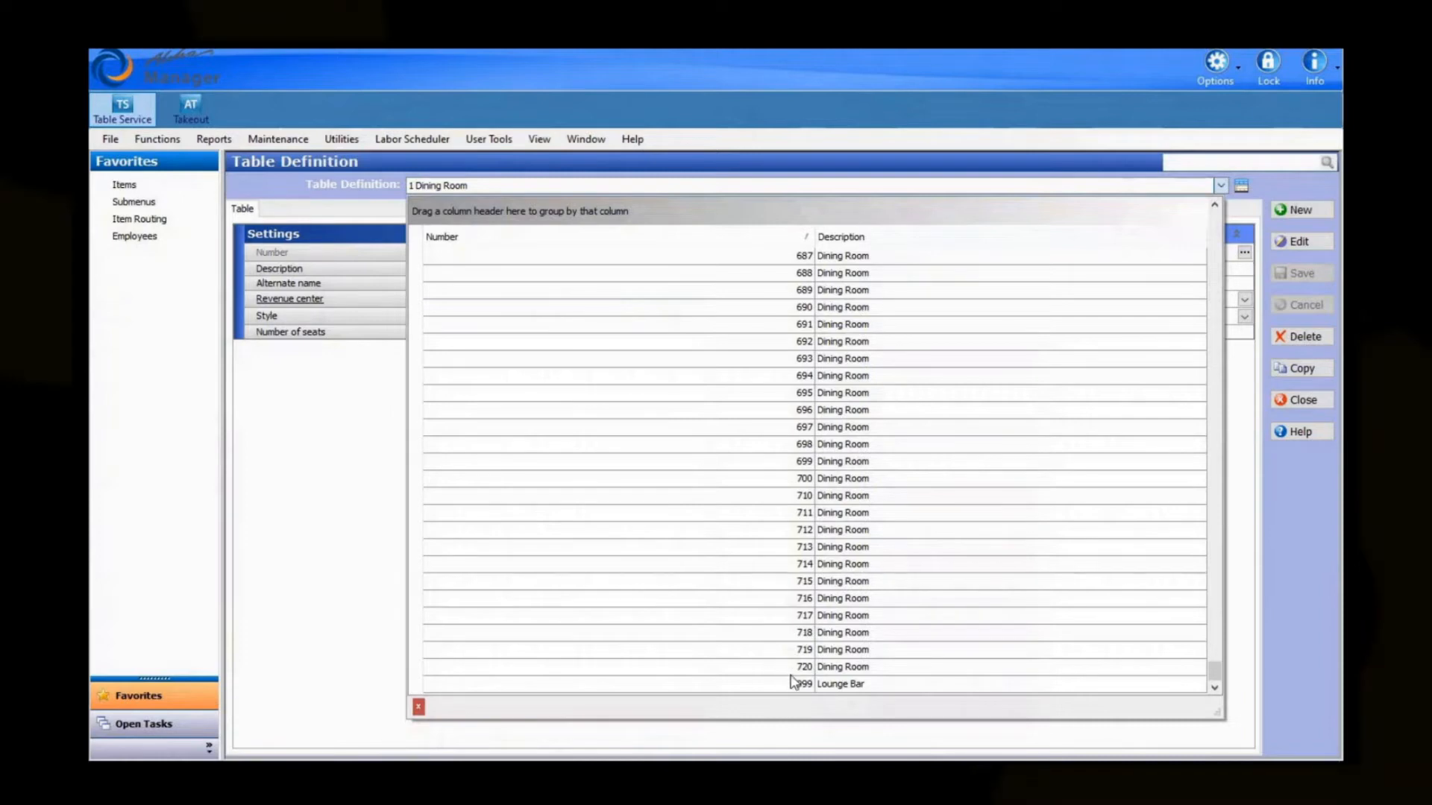
Create a new table definition with number 800 and the description Dining Room.
left_click(311, 531)
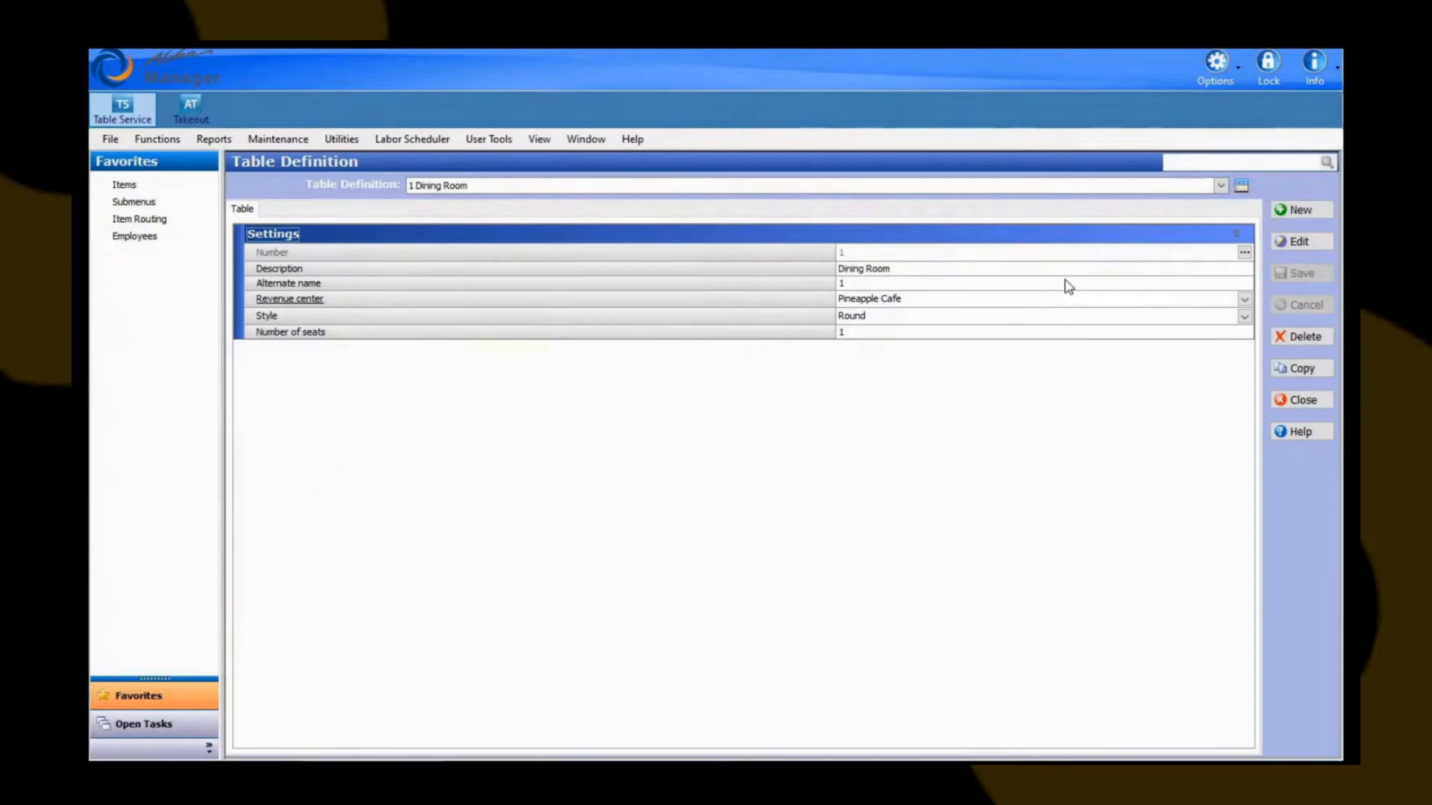
left_click(1281, 210)
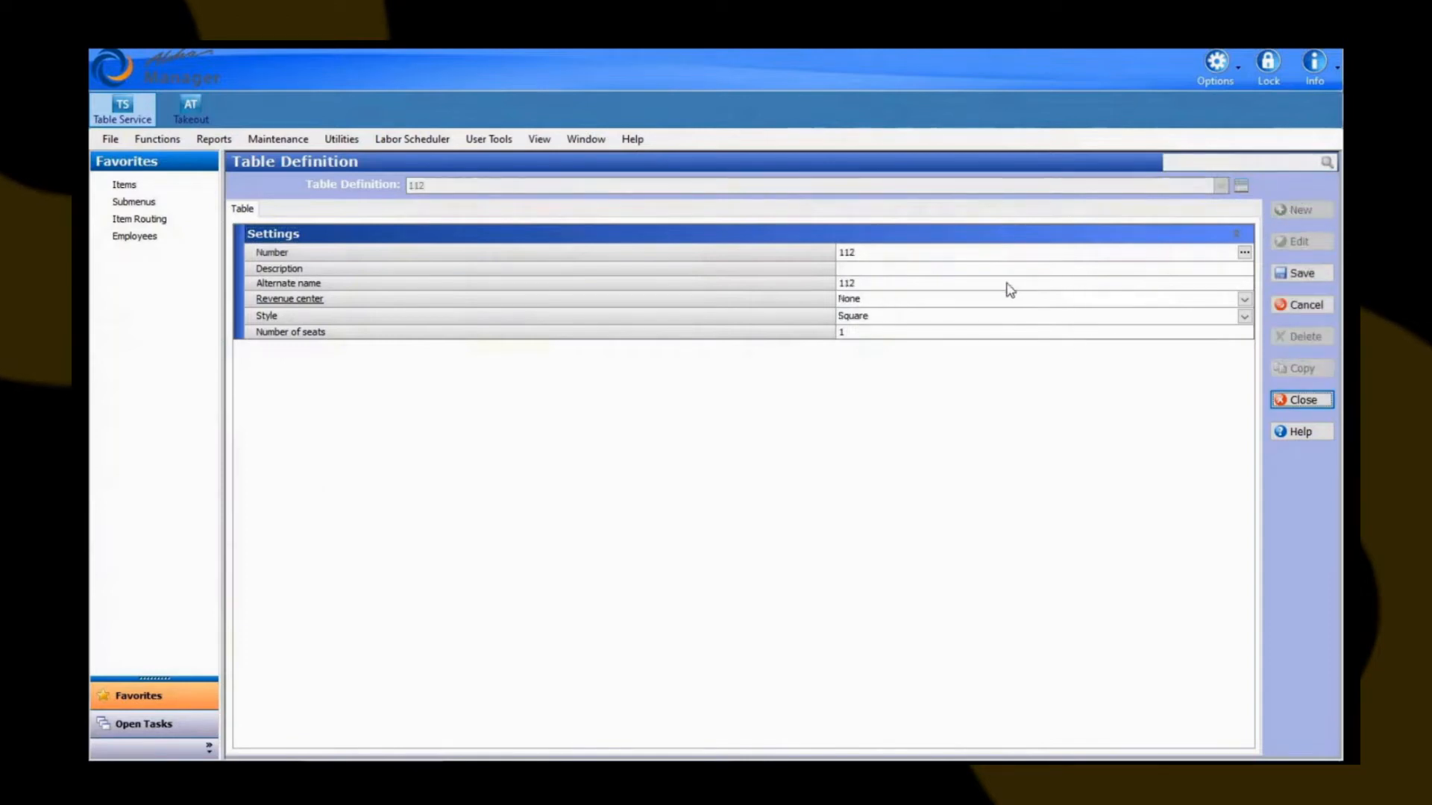
left_click(886, 255)
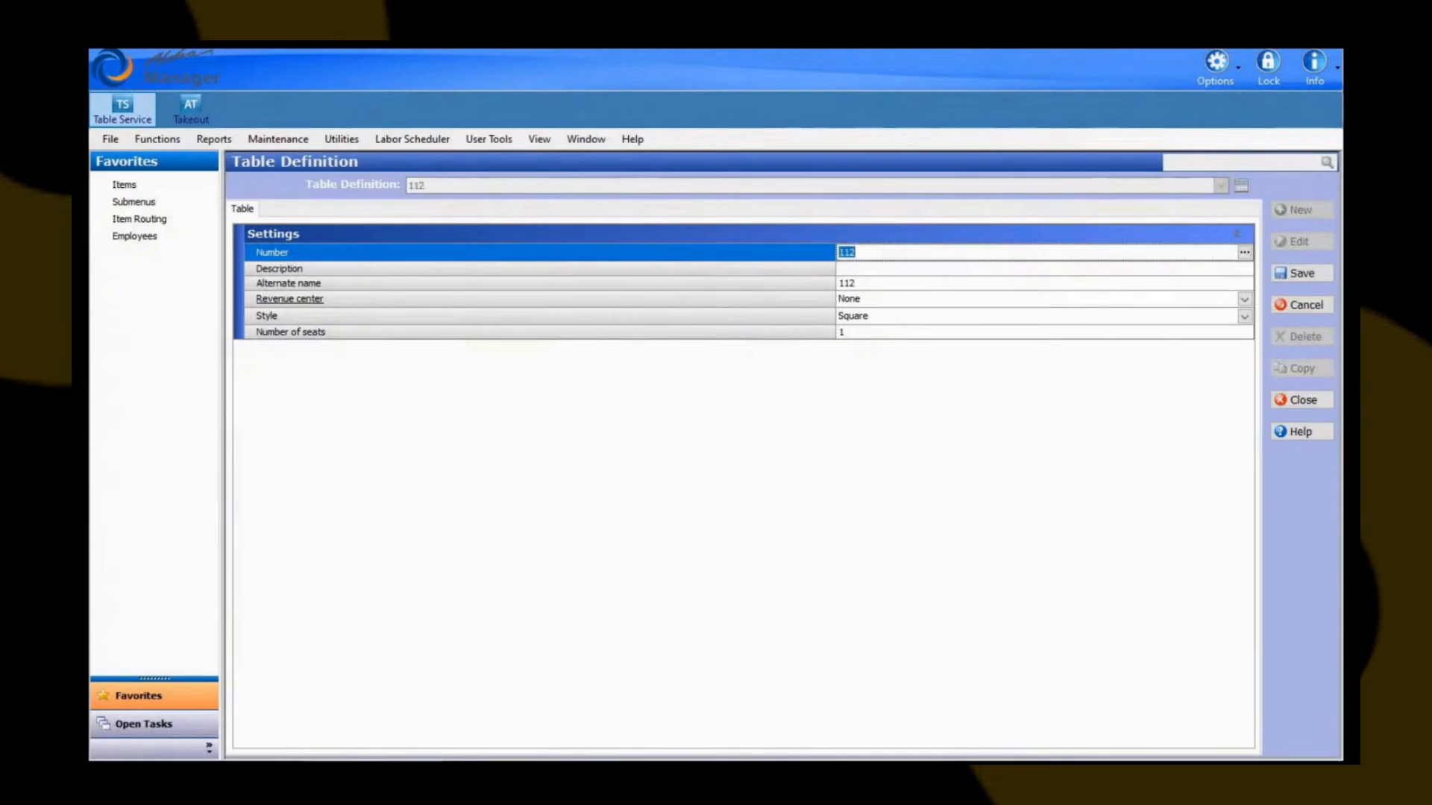
type("800")
left_click(892, 270)
type("Dini")
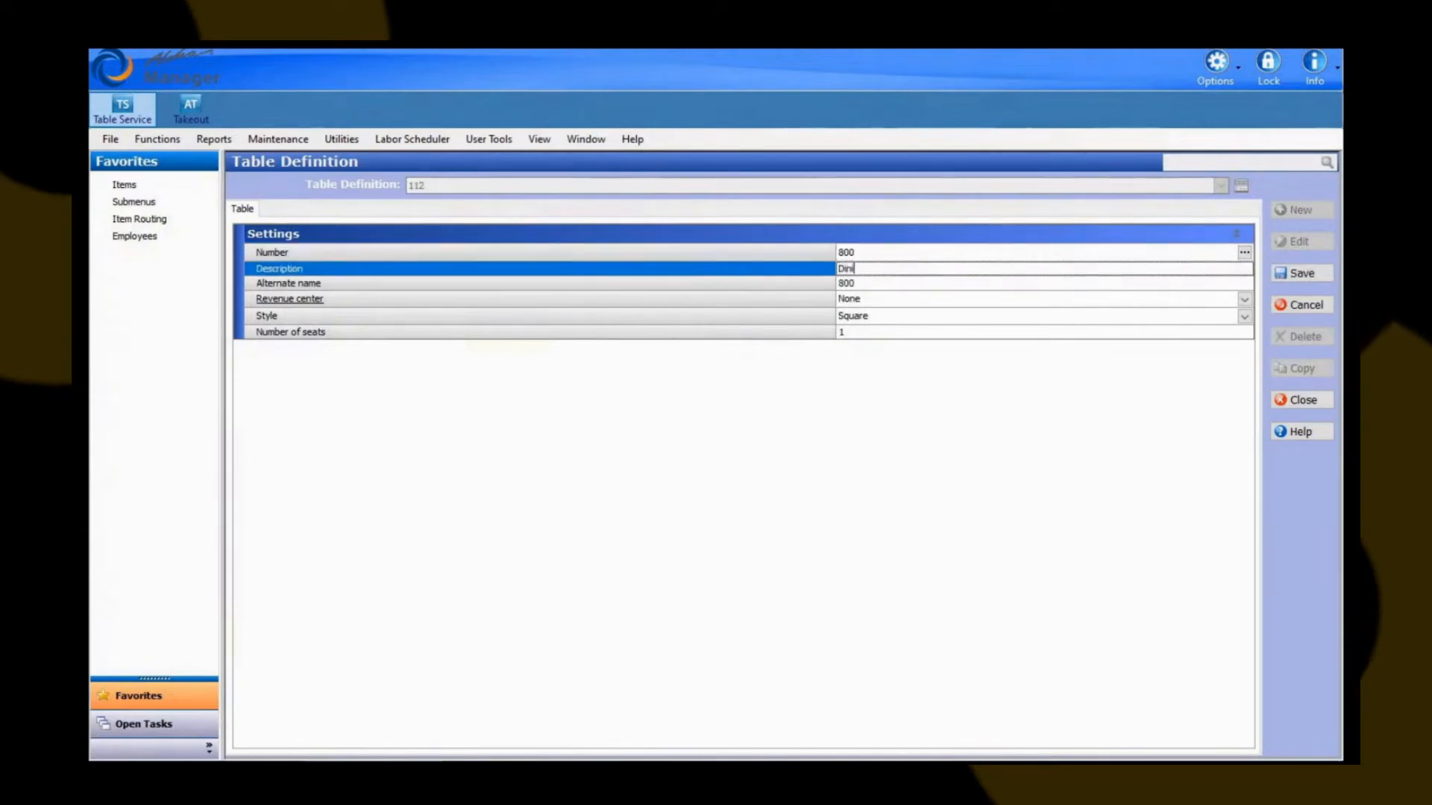
type("ng Room")
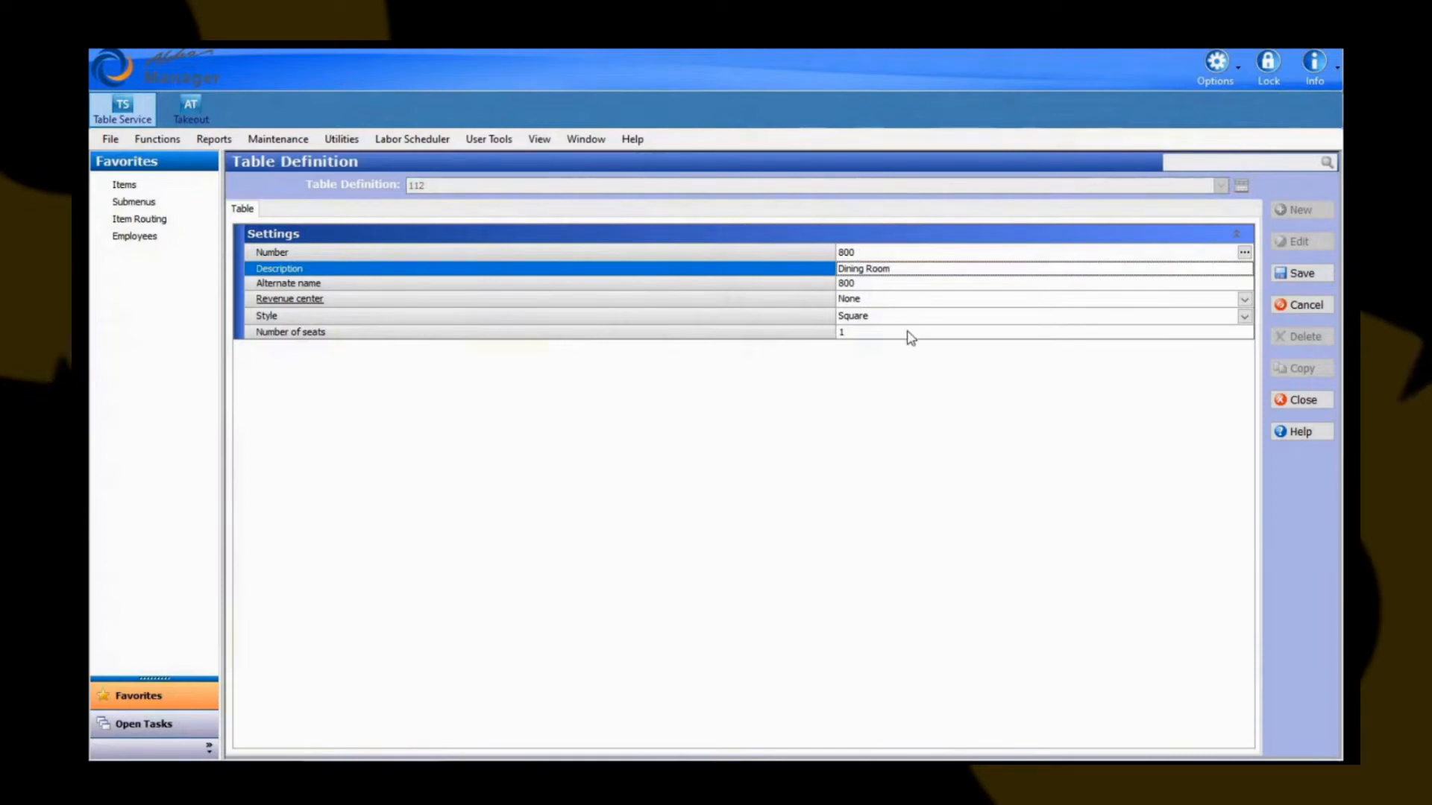
Assign table 800 to the Pineapple Cafe revenue center with Square style and 4 seats, and save it.
left_click(1244, 300)
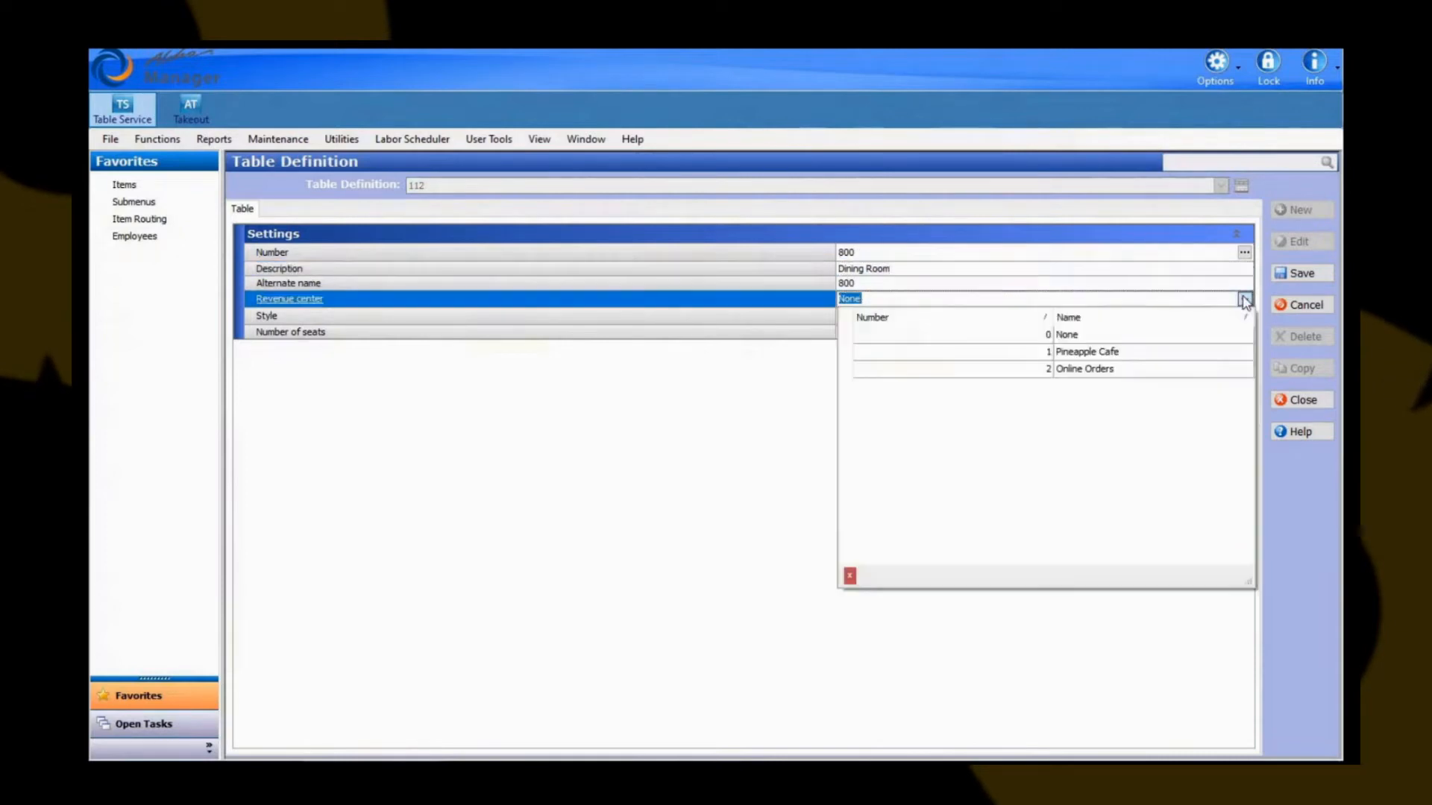
left_click(1037, 357)
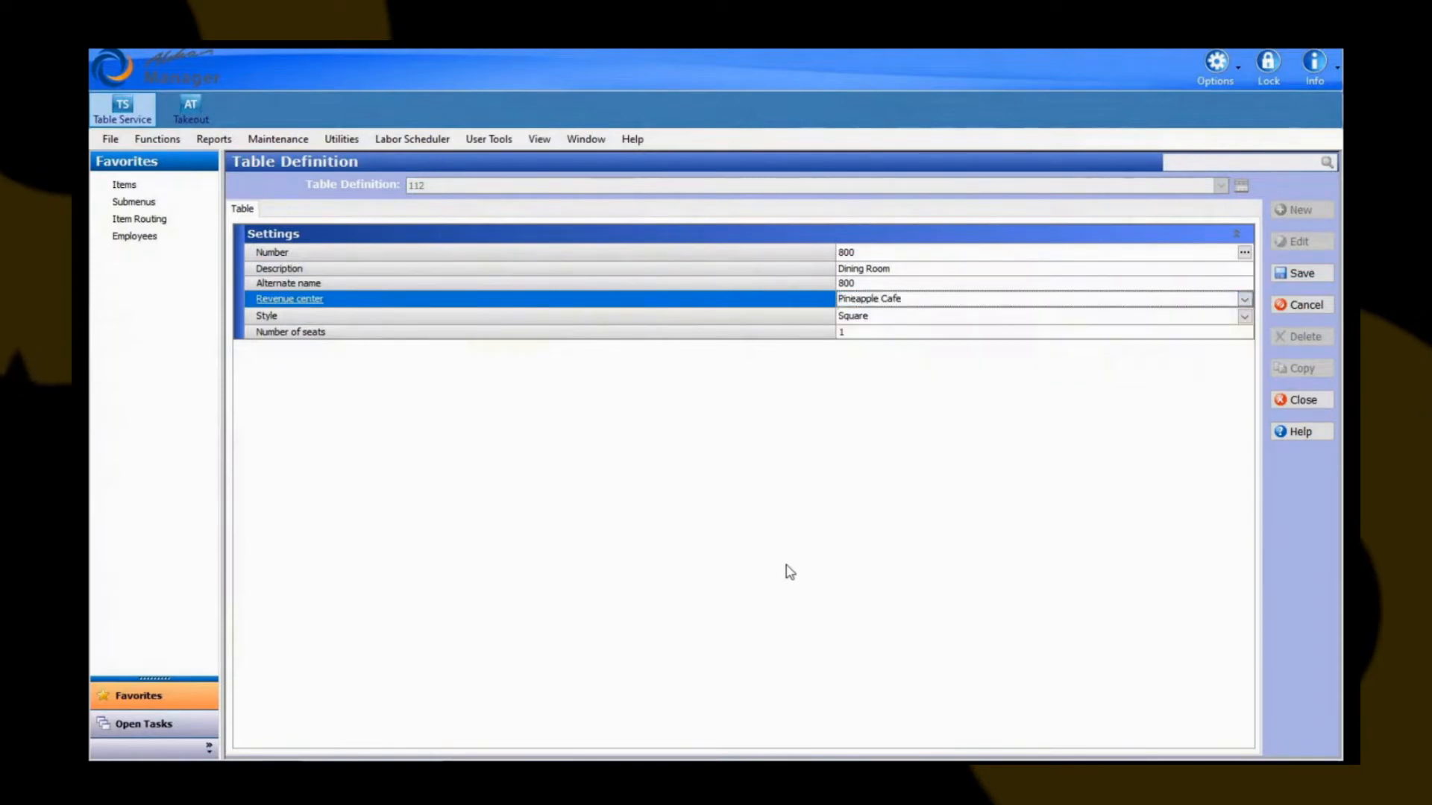
left_click(887, 322)
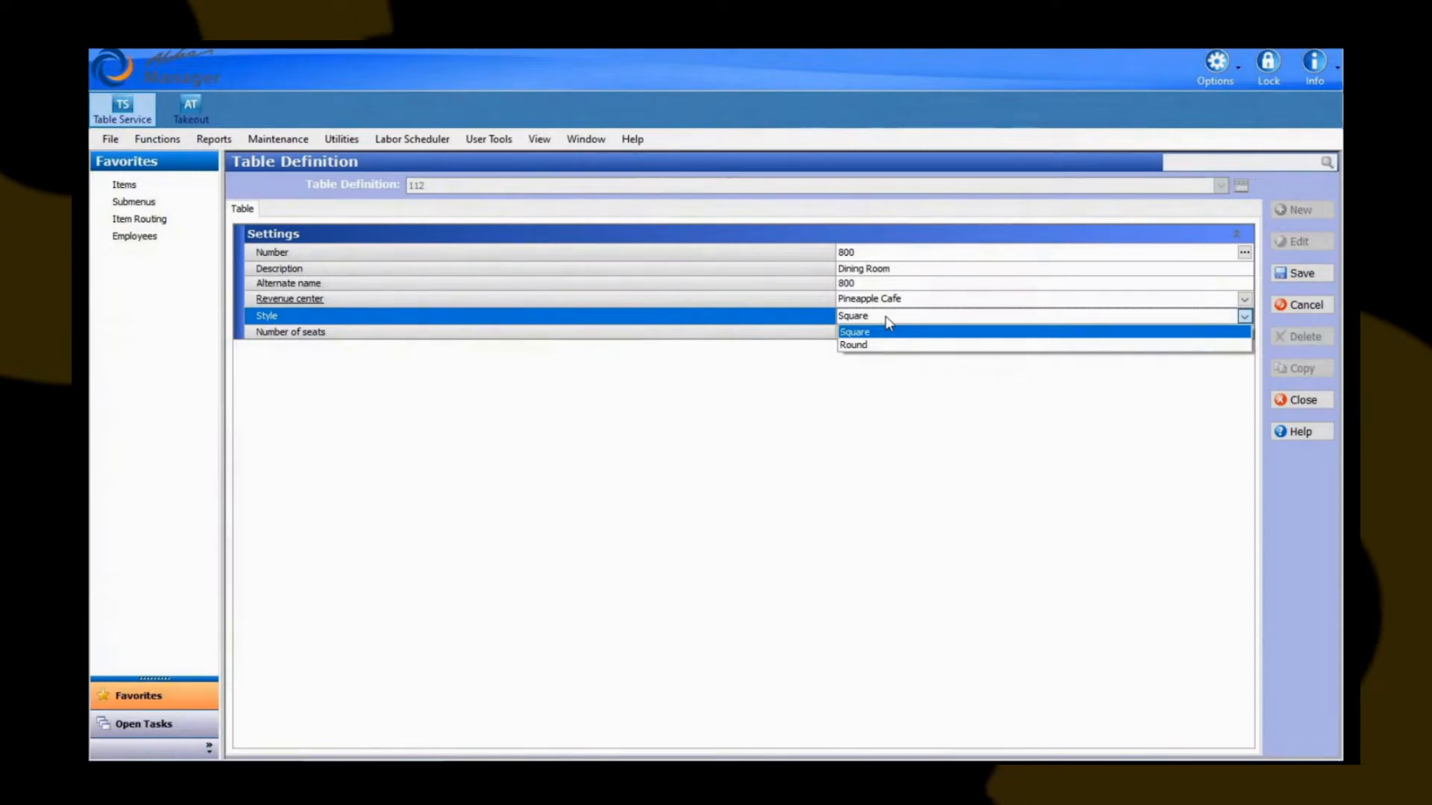
left_click(884, 332)
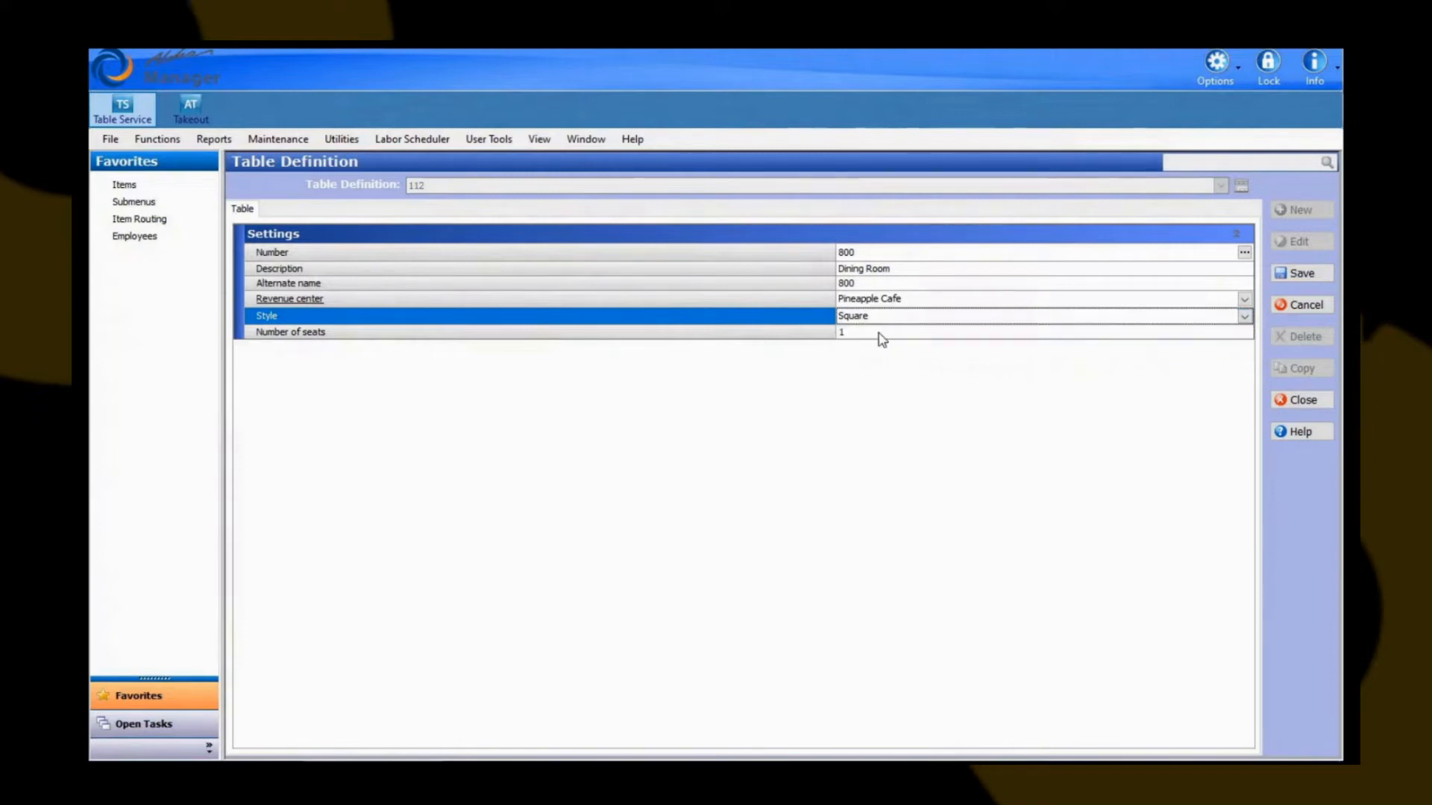
left_click(882, 335)
type("4")
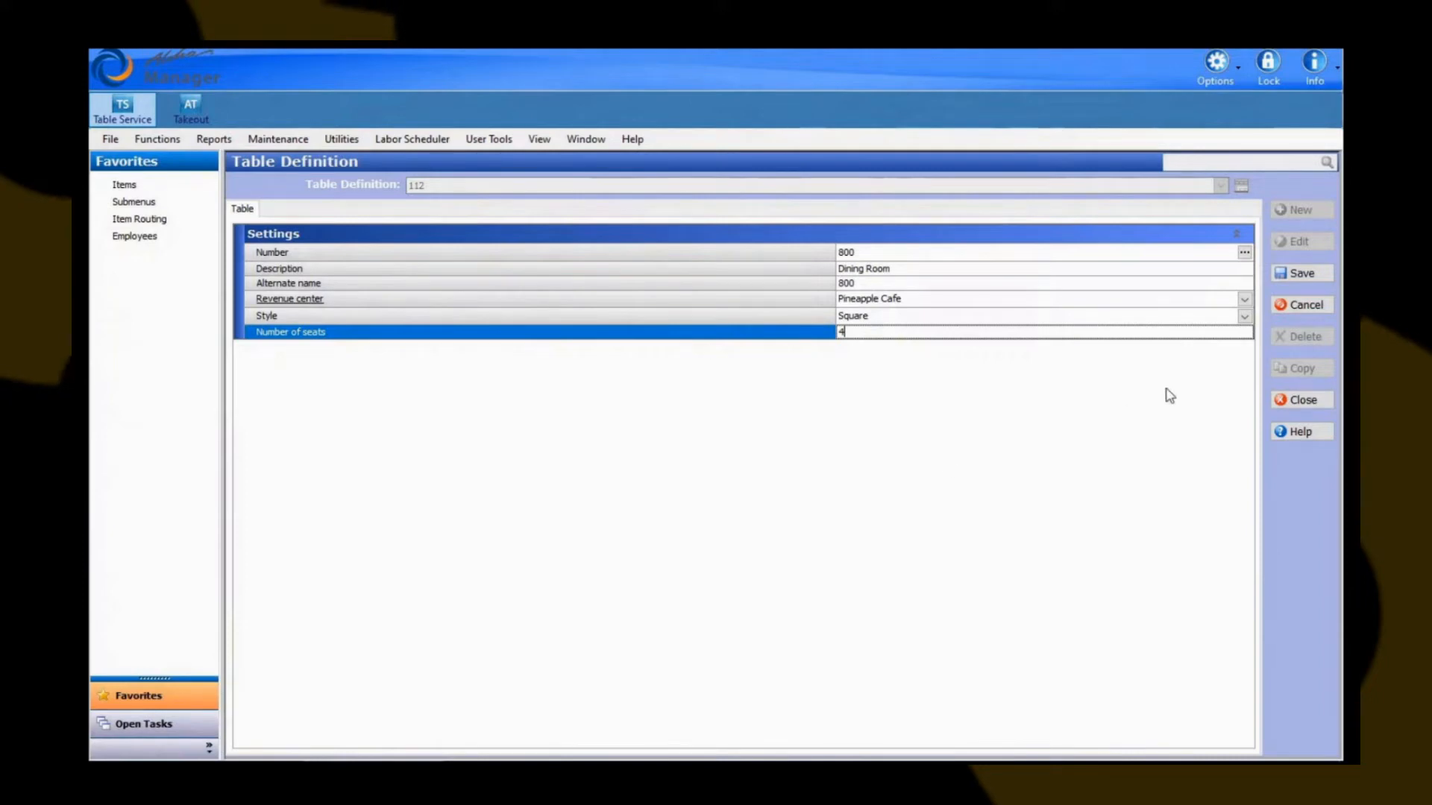
left_click(1304, 275)
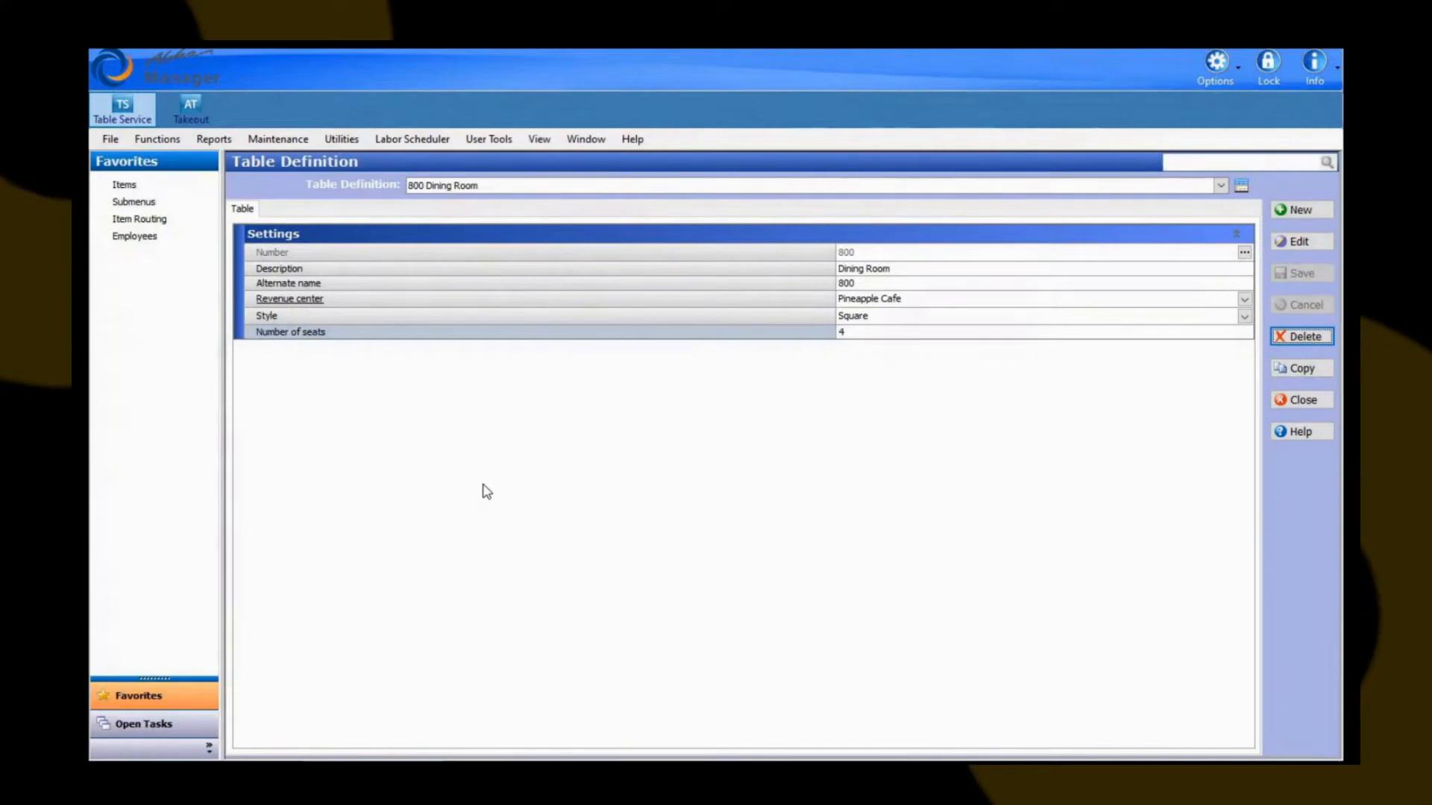
In the grid view of table definitions, make 9 copies of table 800 starting at number 801 and save them.
left_click(1240, 185)
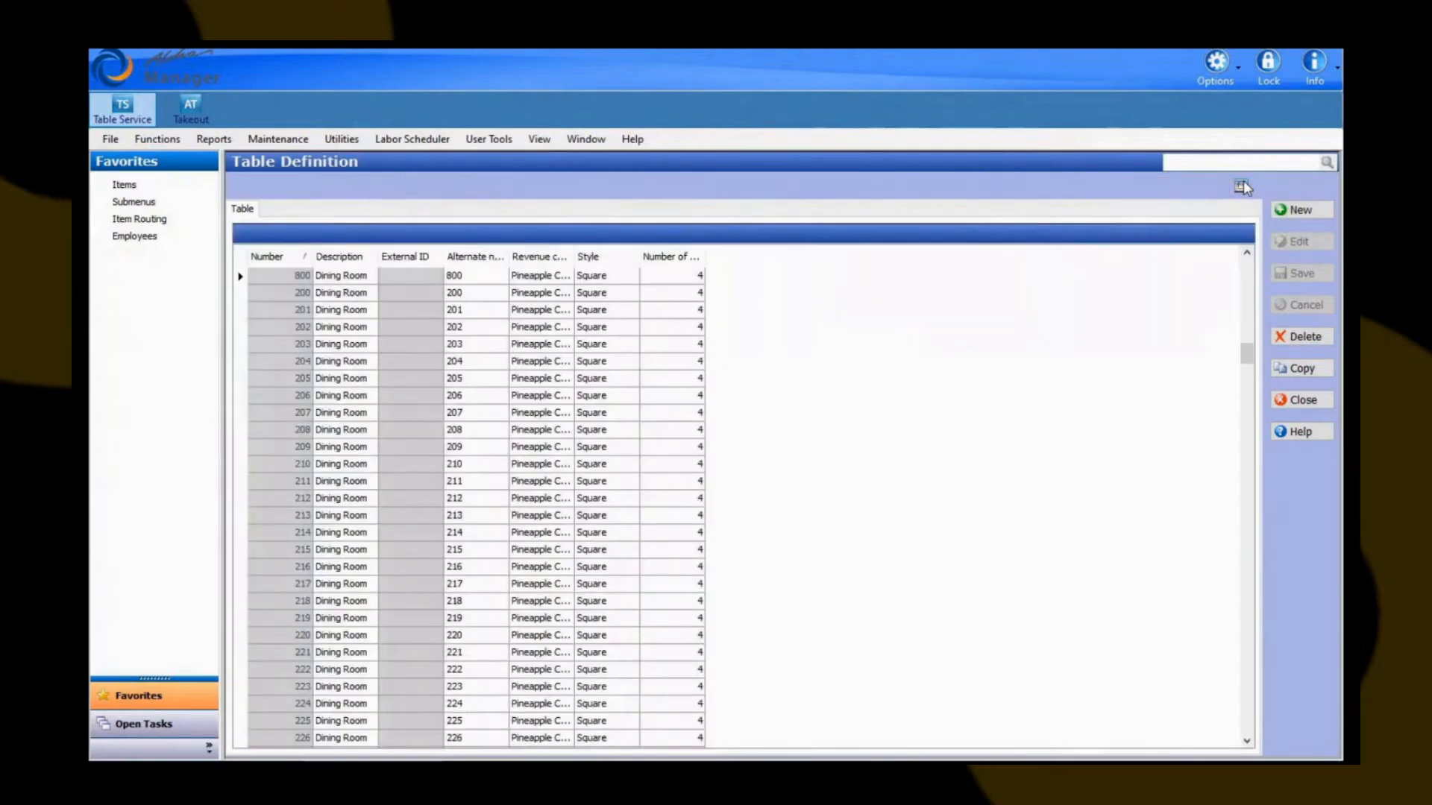
left_click(283, 278)
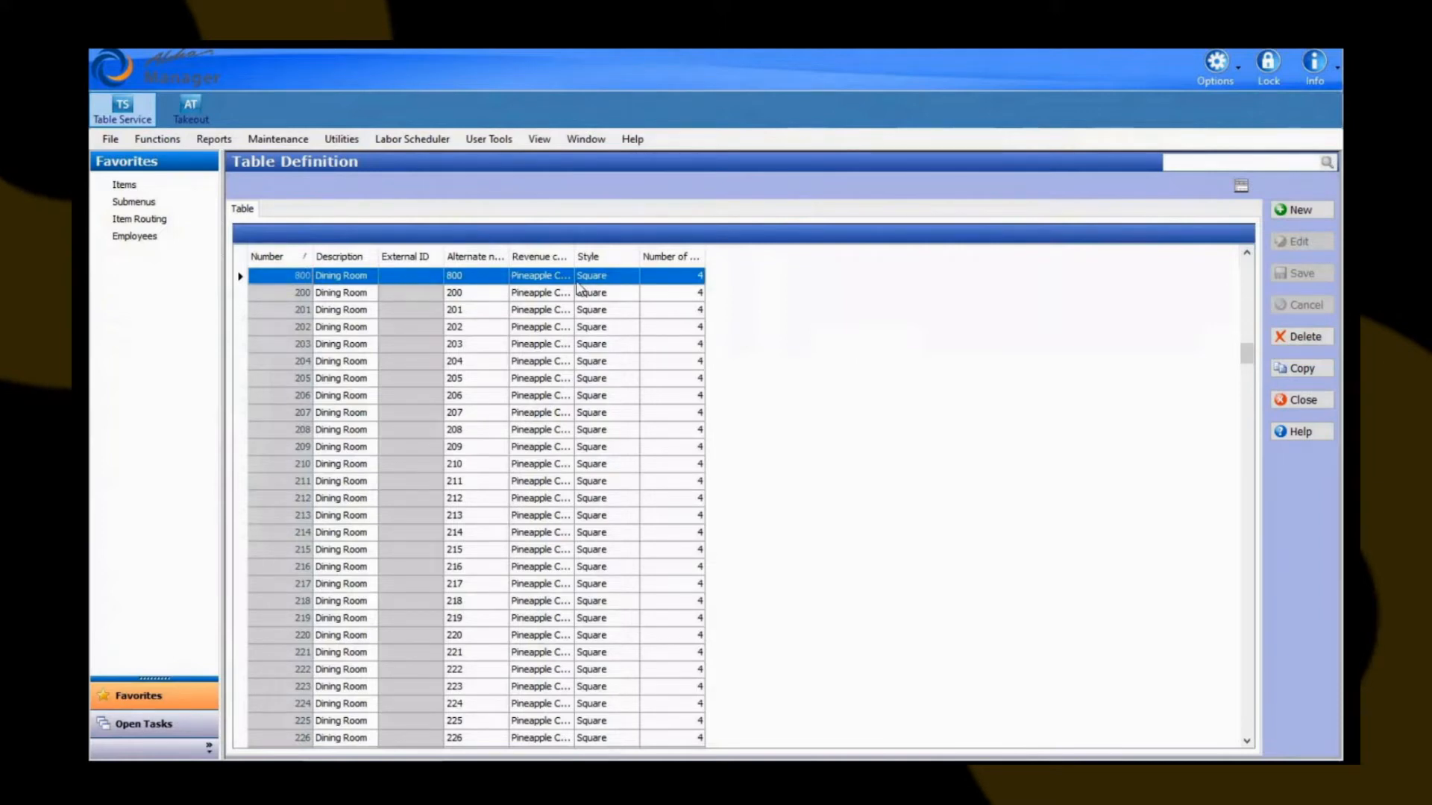
left_click(1302, 371)
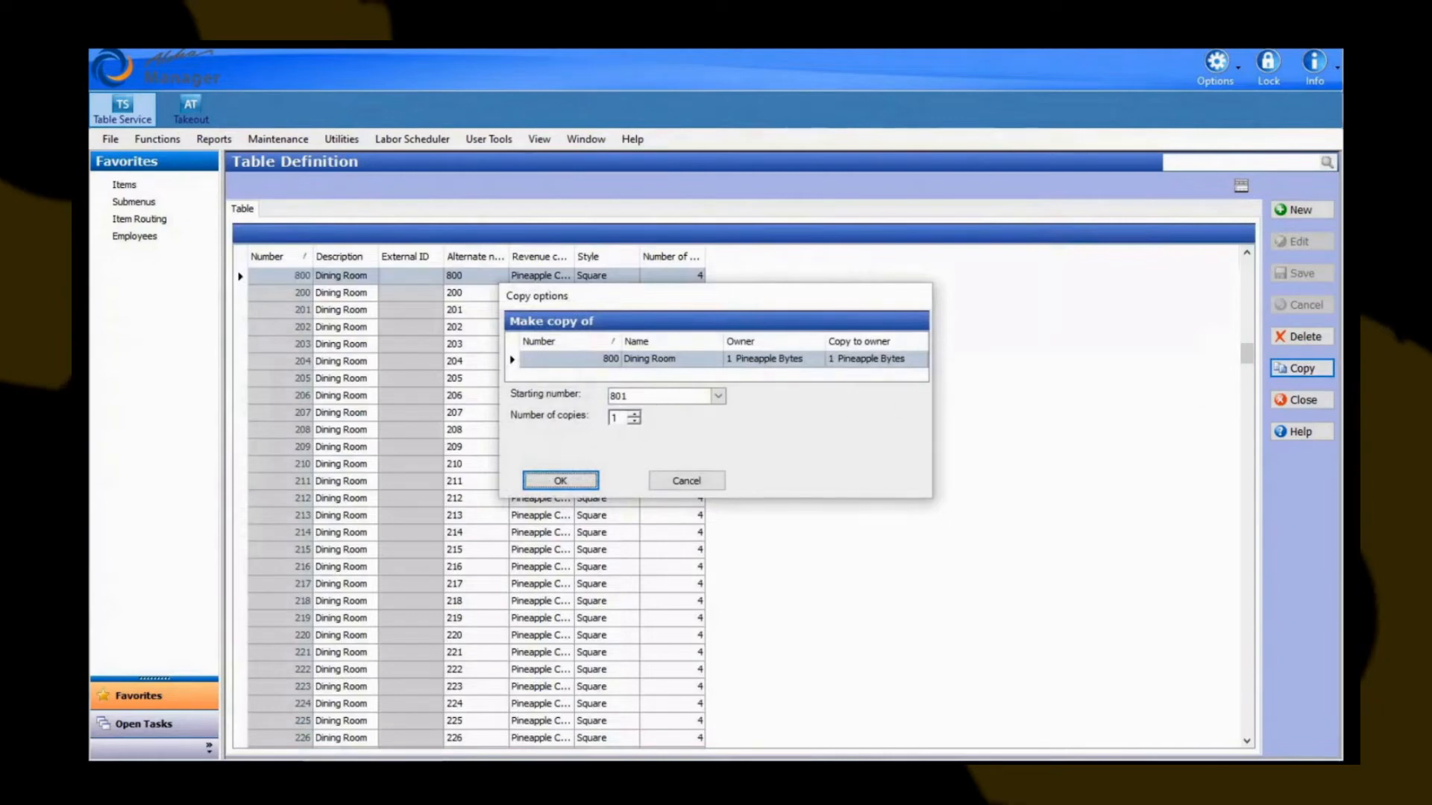
double_click(615, 418)
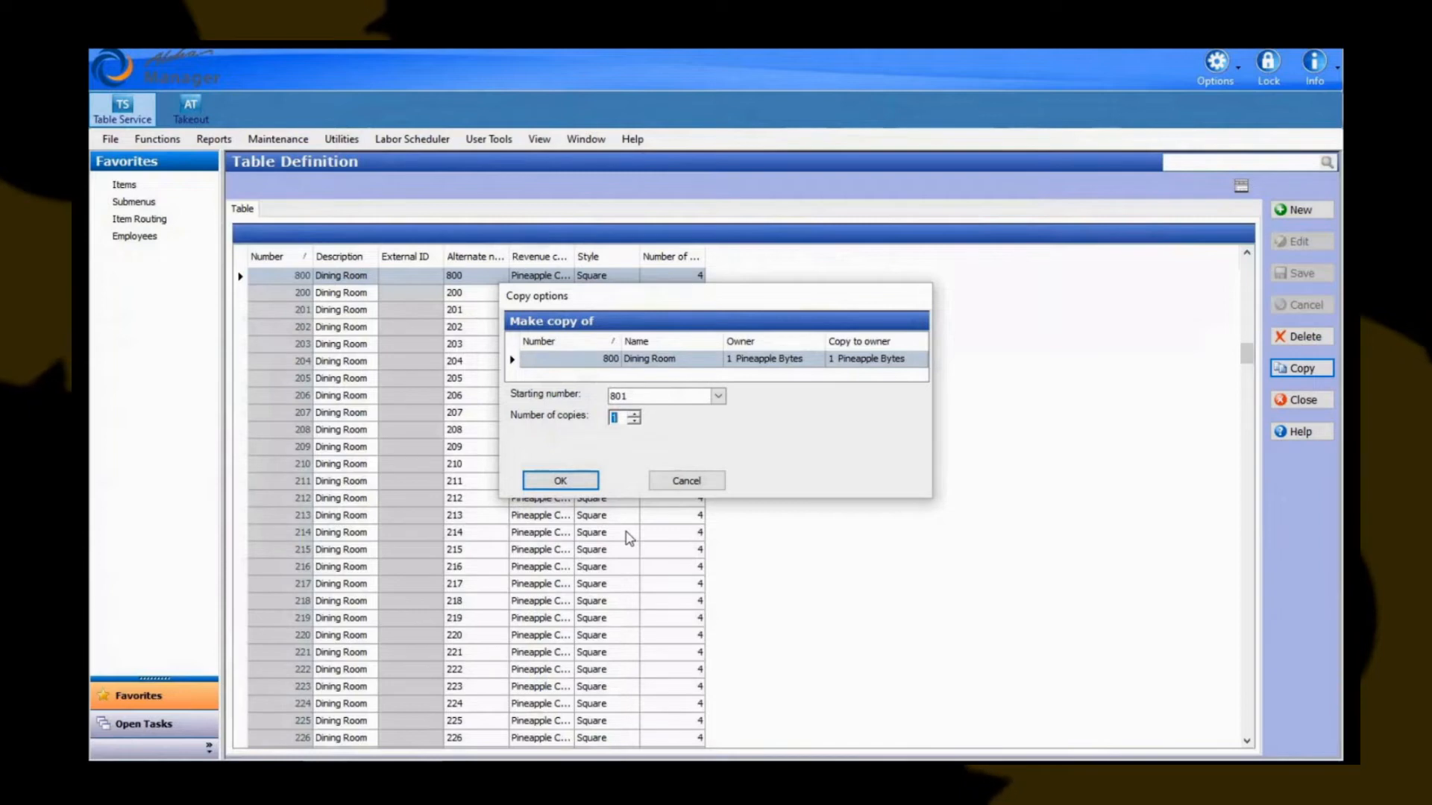
type("9")
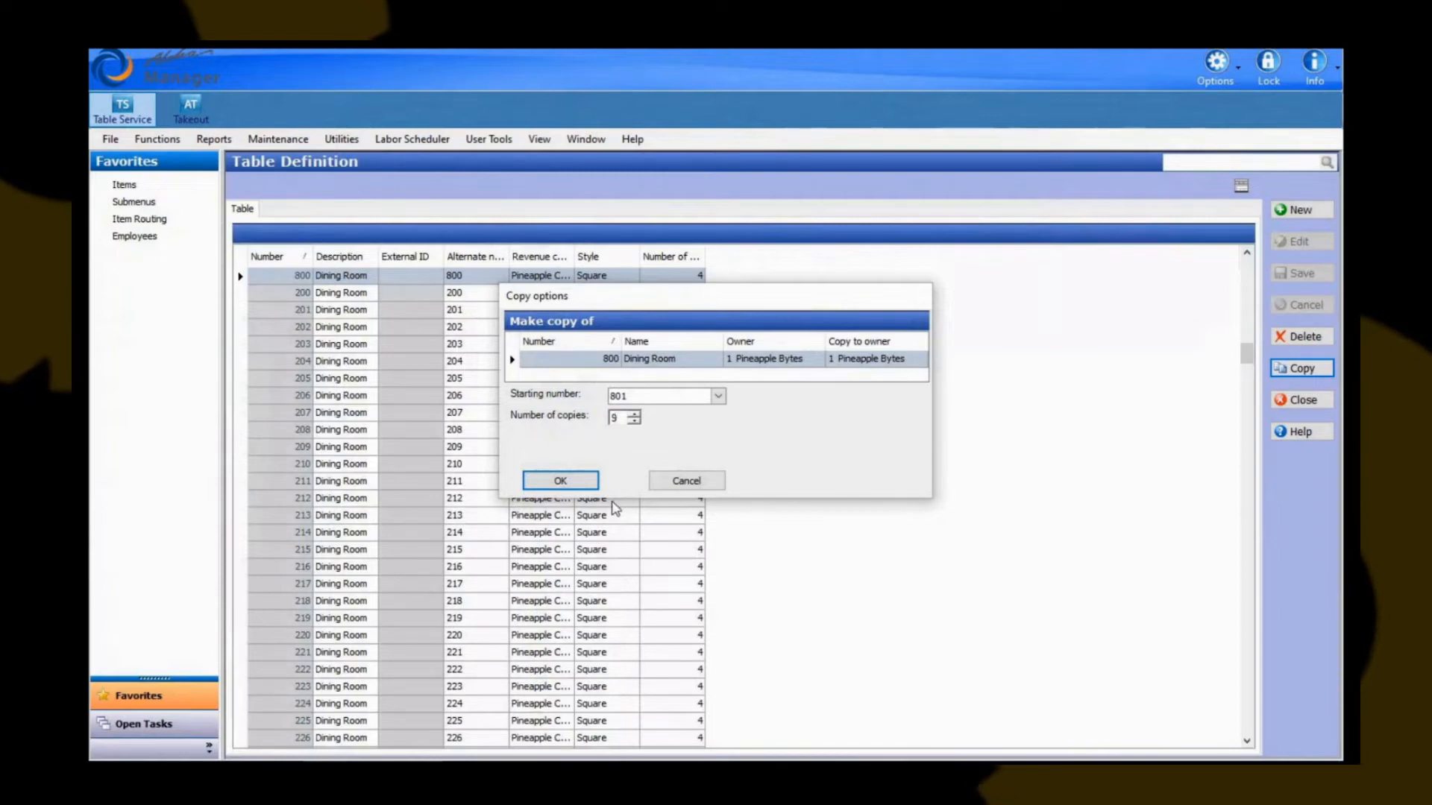
left_click(588, 481)
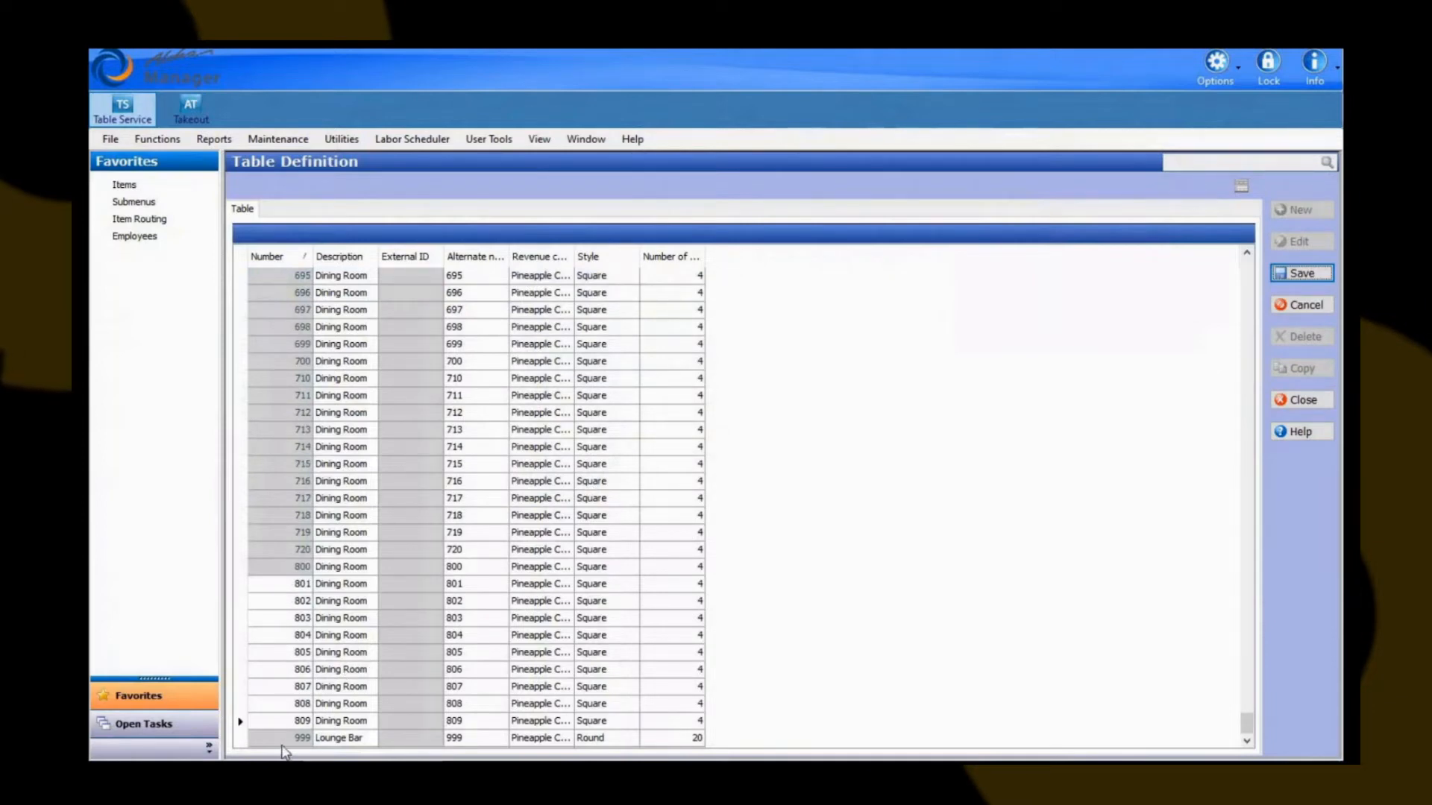
left_click(296, 720)
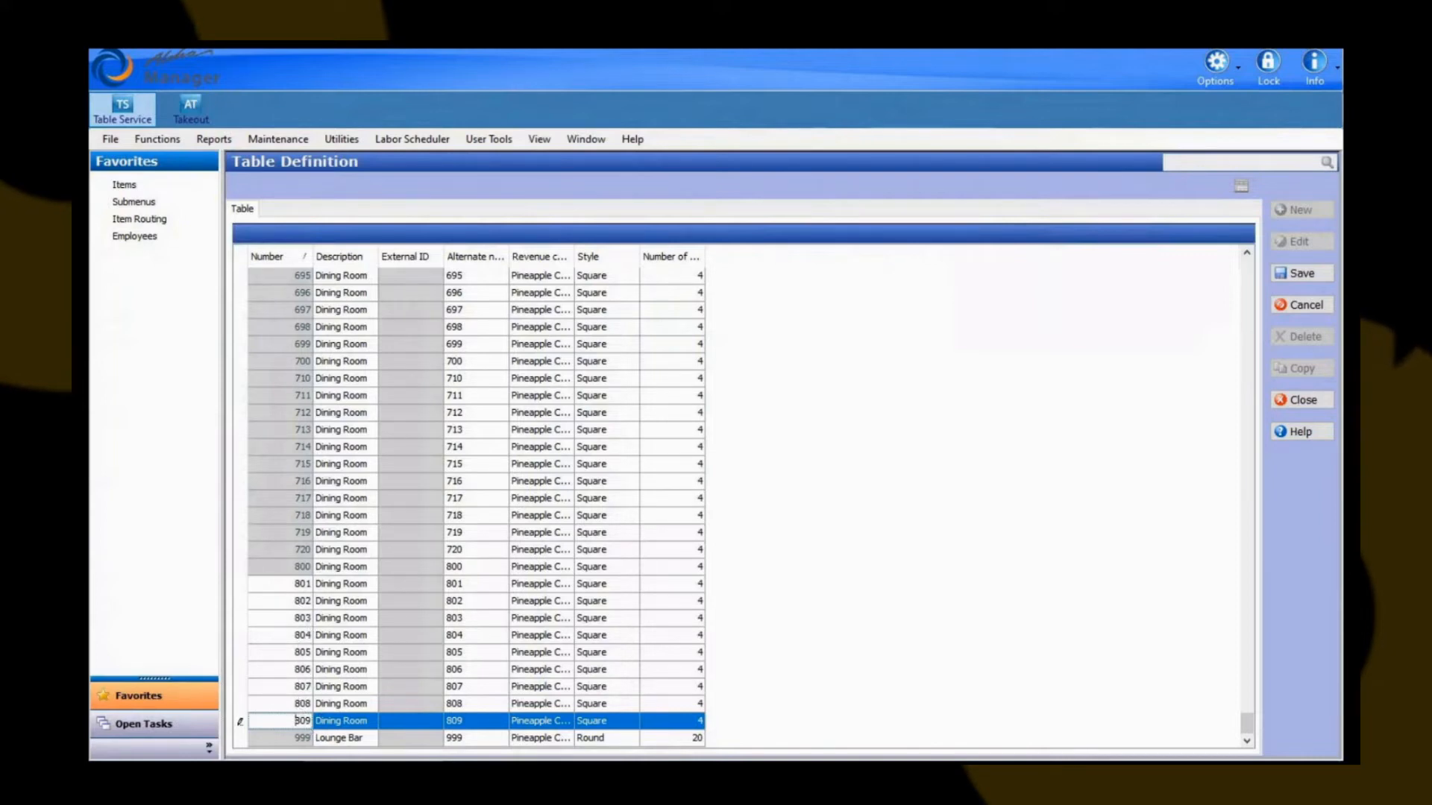
left_click(353, 668)
left_click(296, 721)
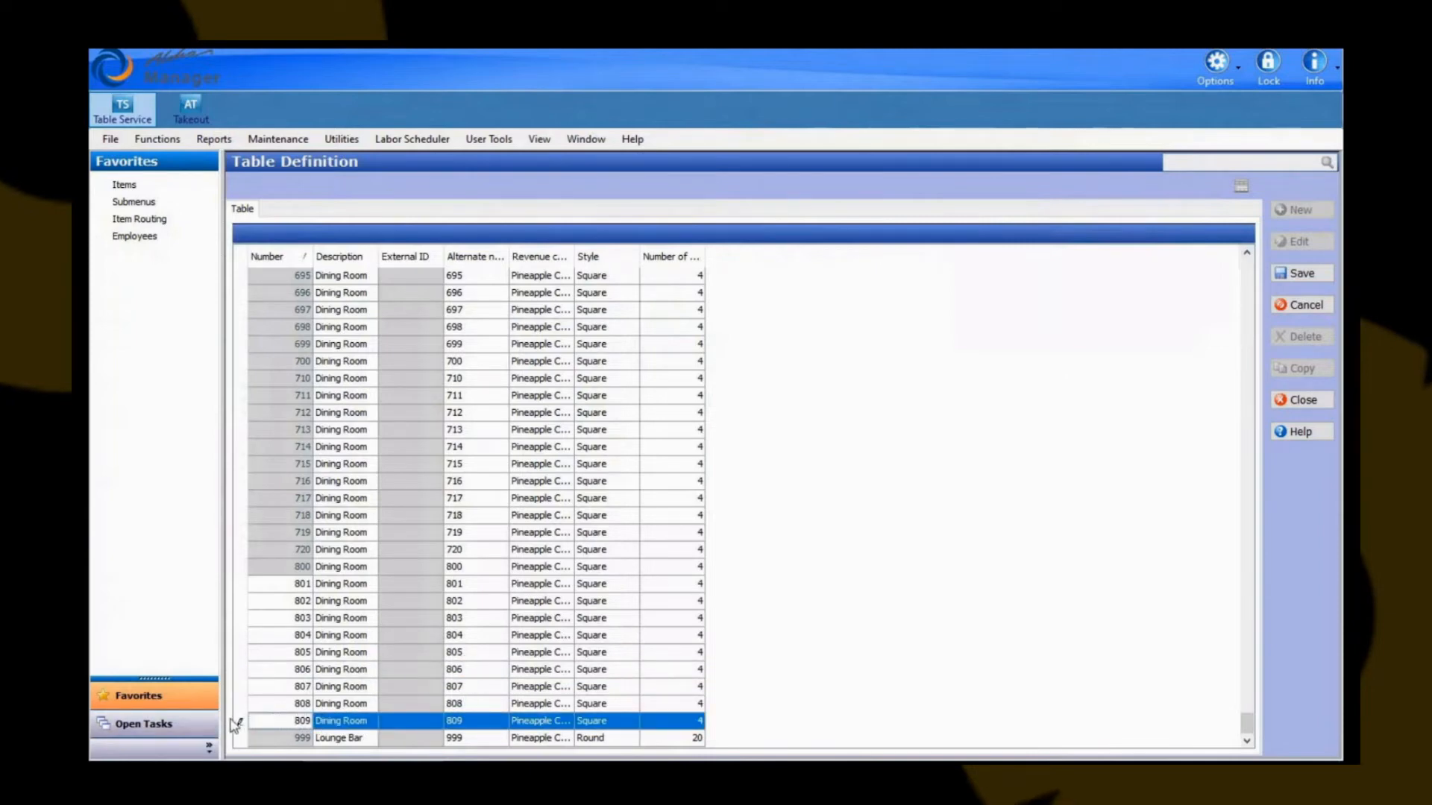
left_click(1305, 274)
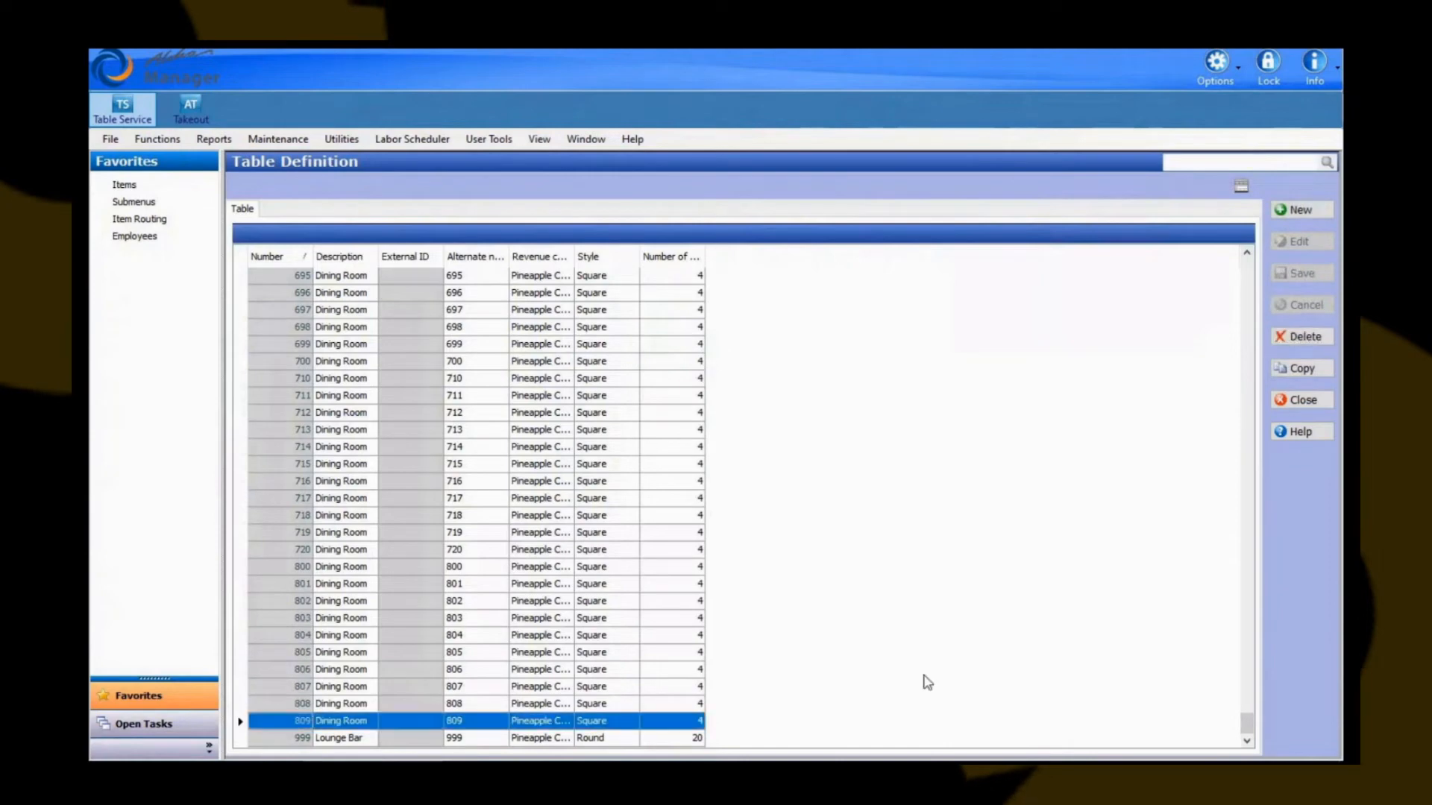
Save one copy of table 809 as number 810, and close the table definitions from the single-record view.
left_click(1302, 371)
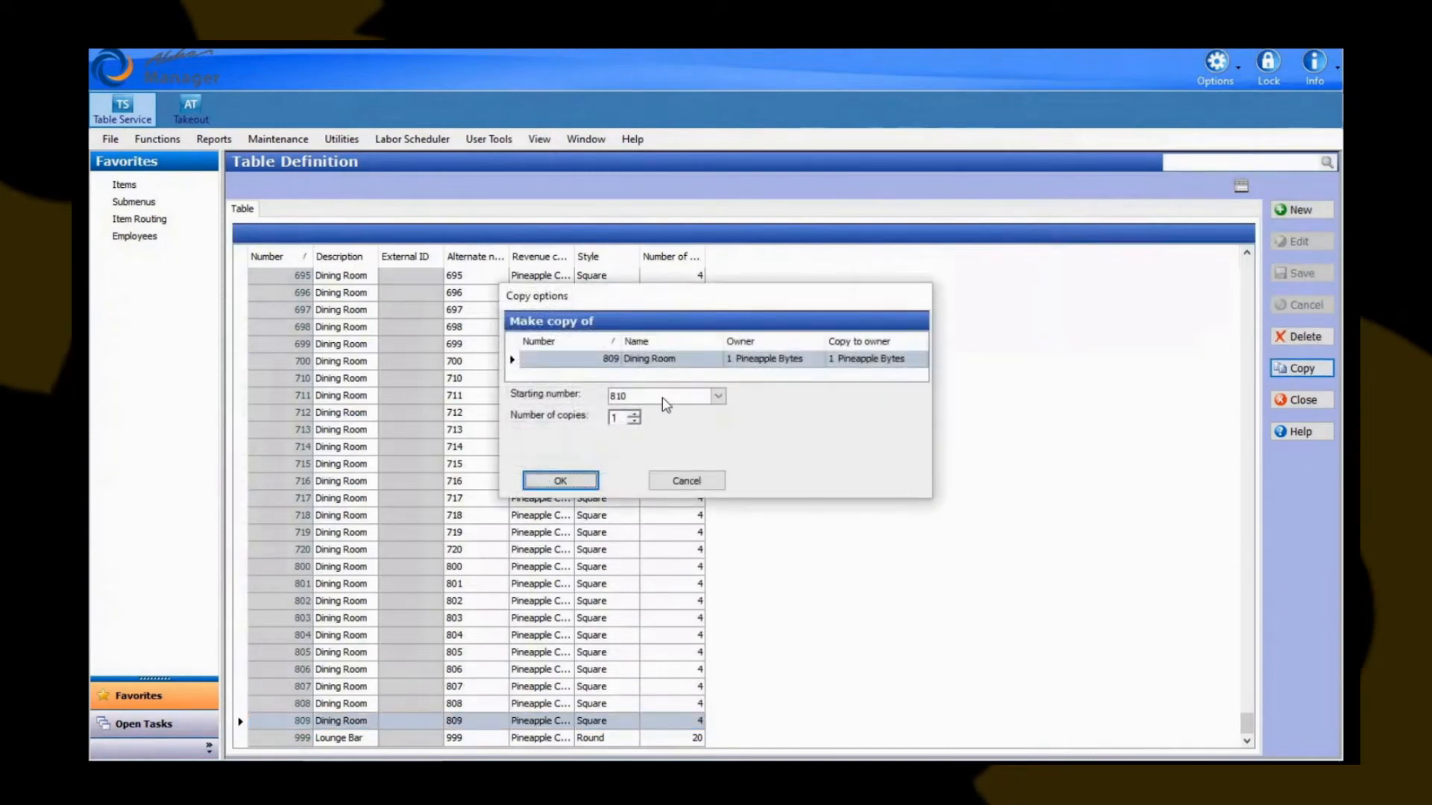
left_click(563, 481)
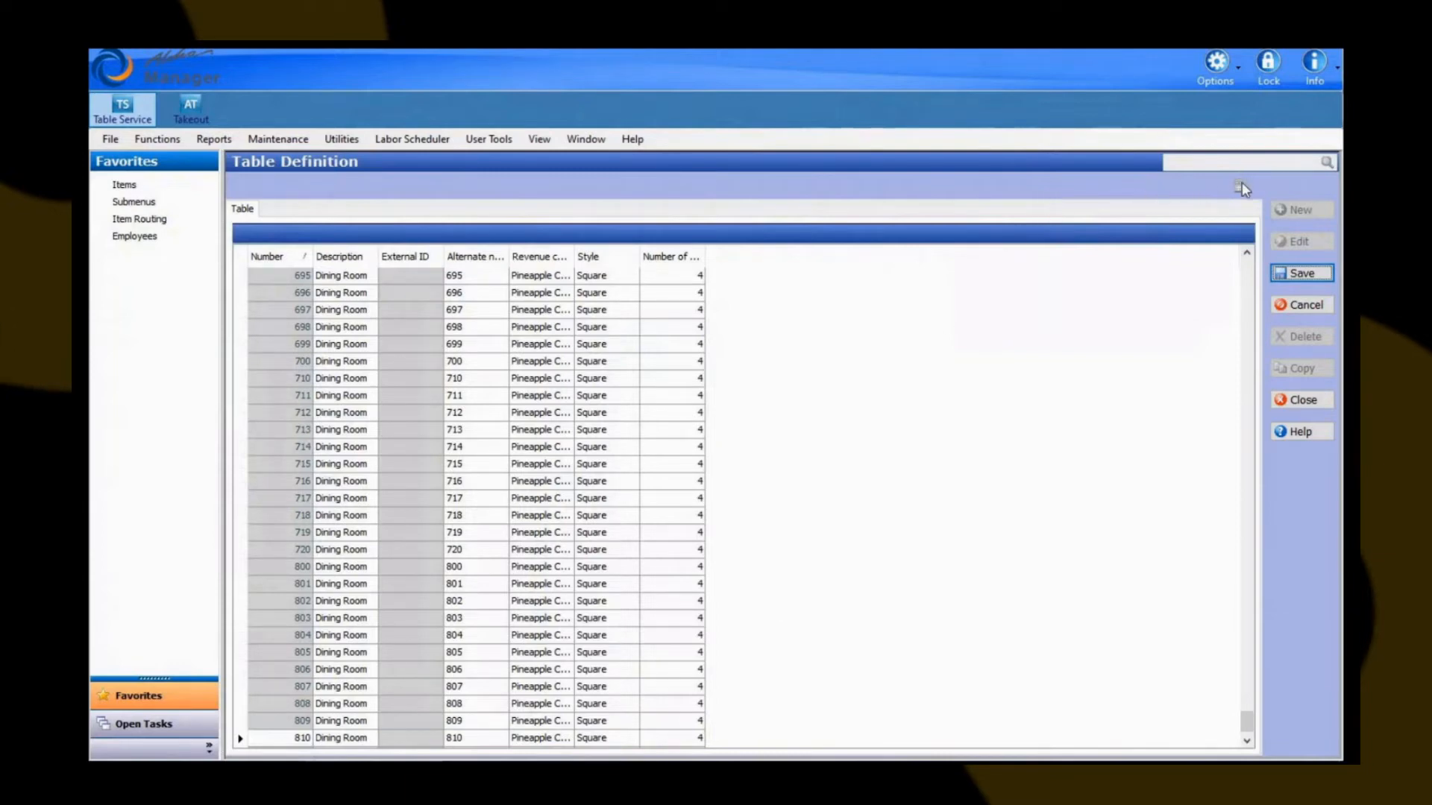
left_click(1294, 272)
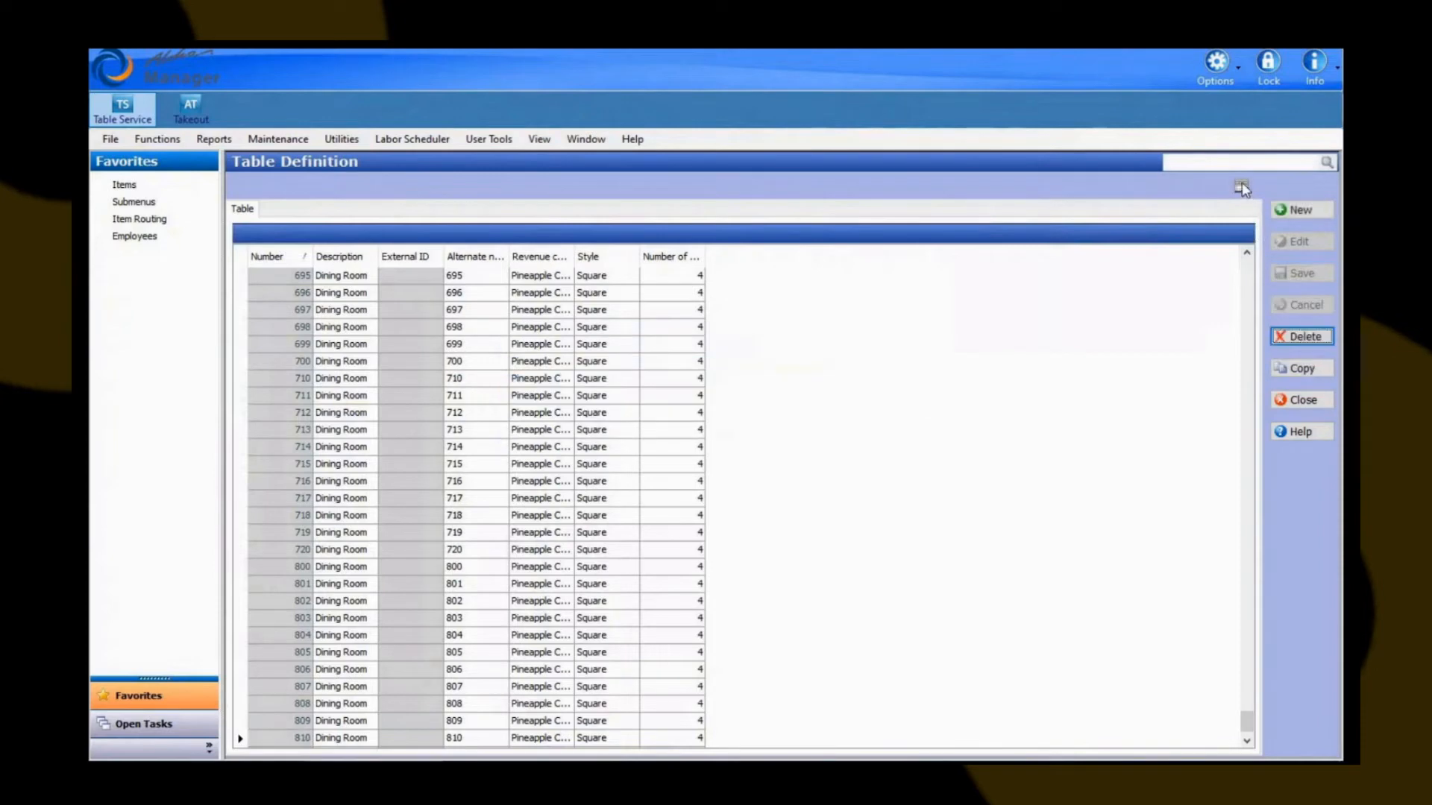
left_click(1241, 186)
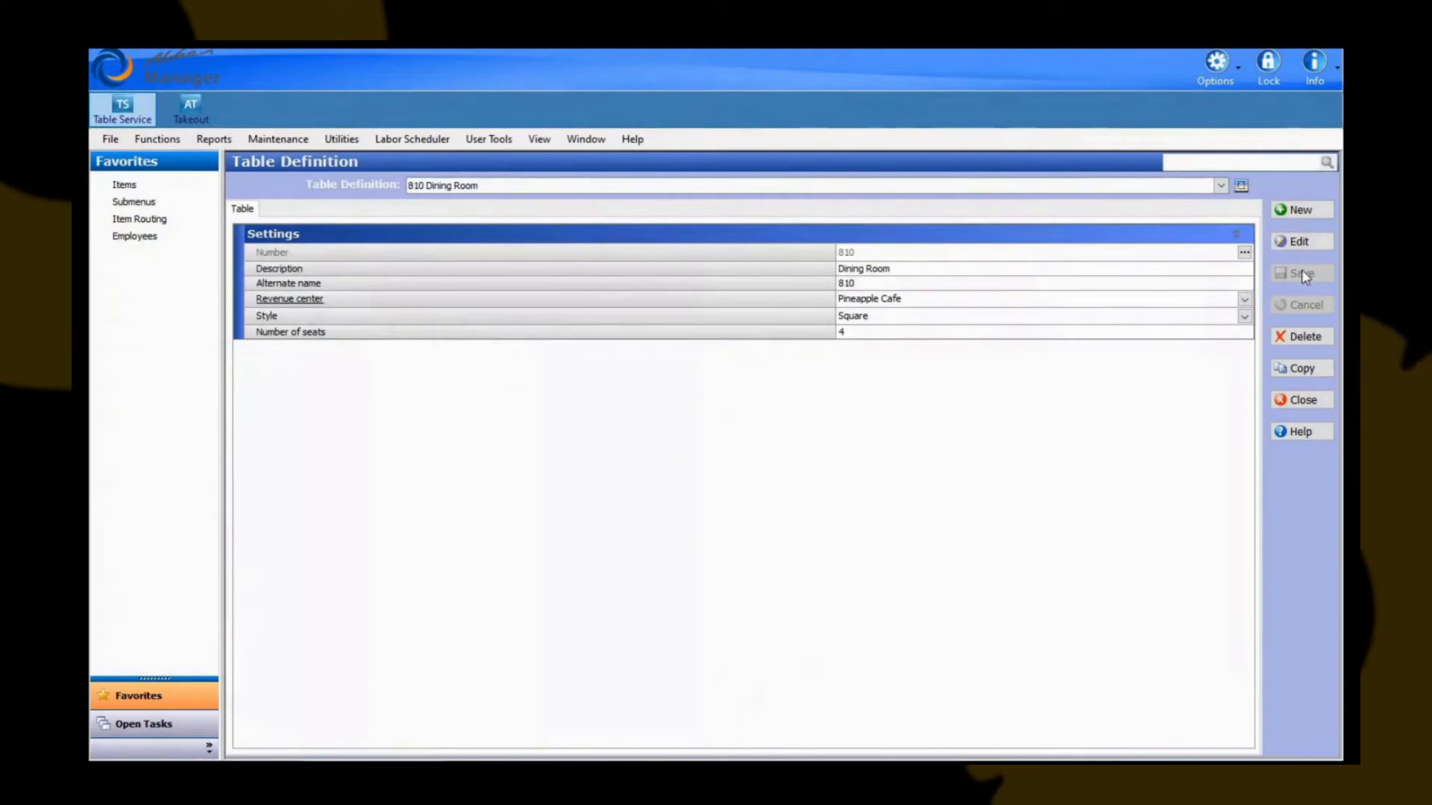
left_click(1305, 399)
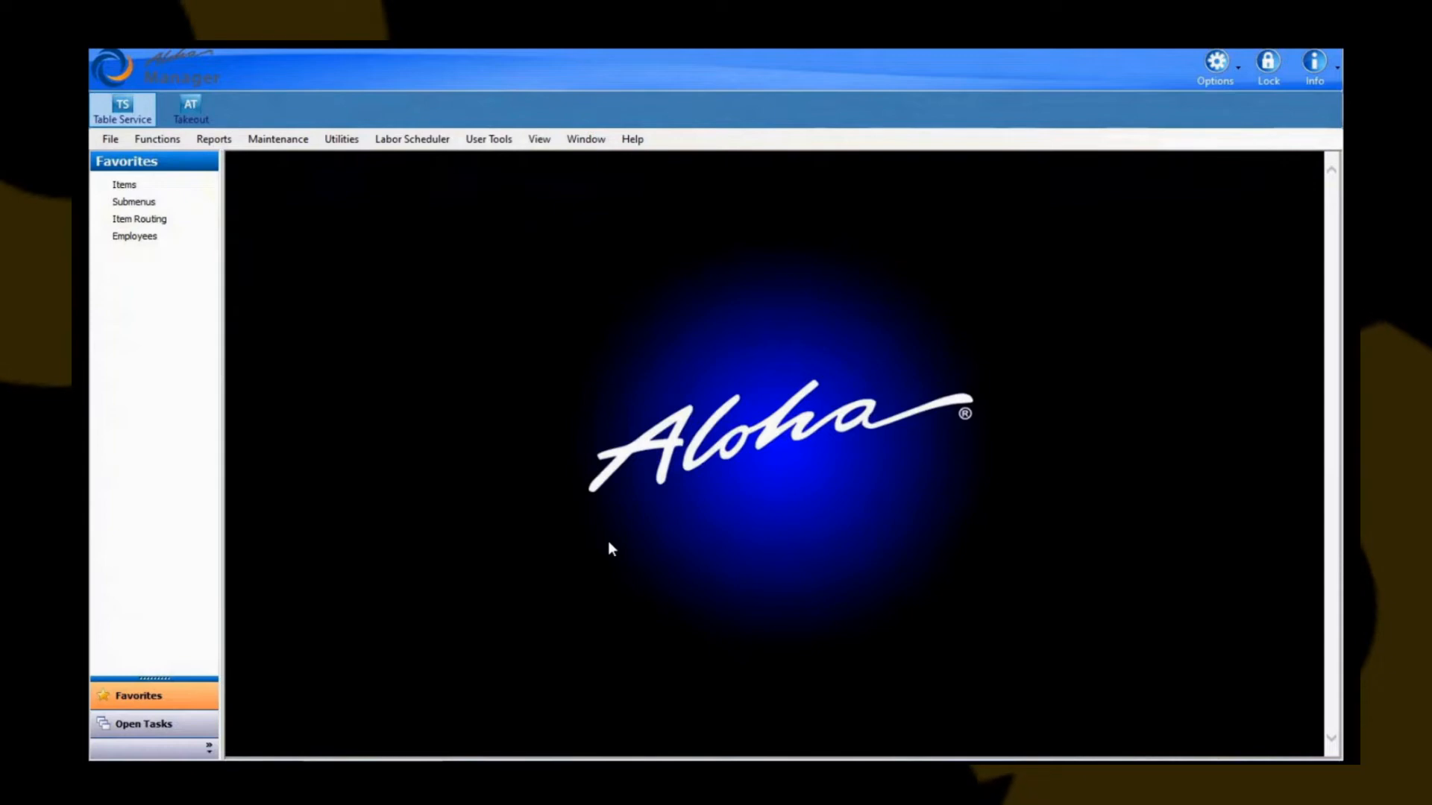
Open the Table Service Screen Designer and choose to work with panels.
left_click(273, 147)
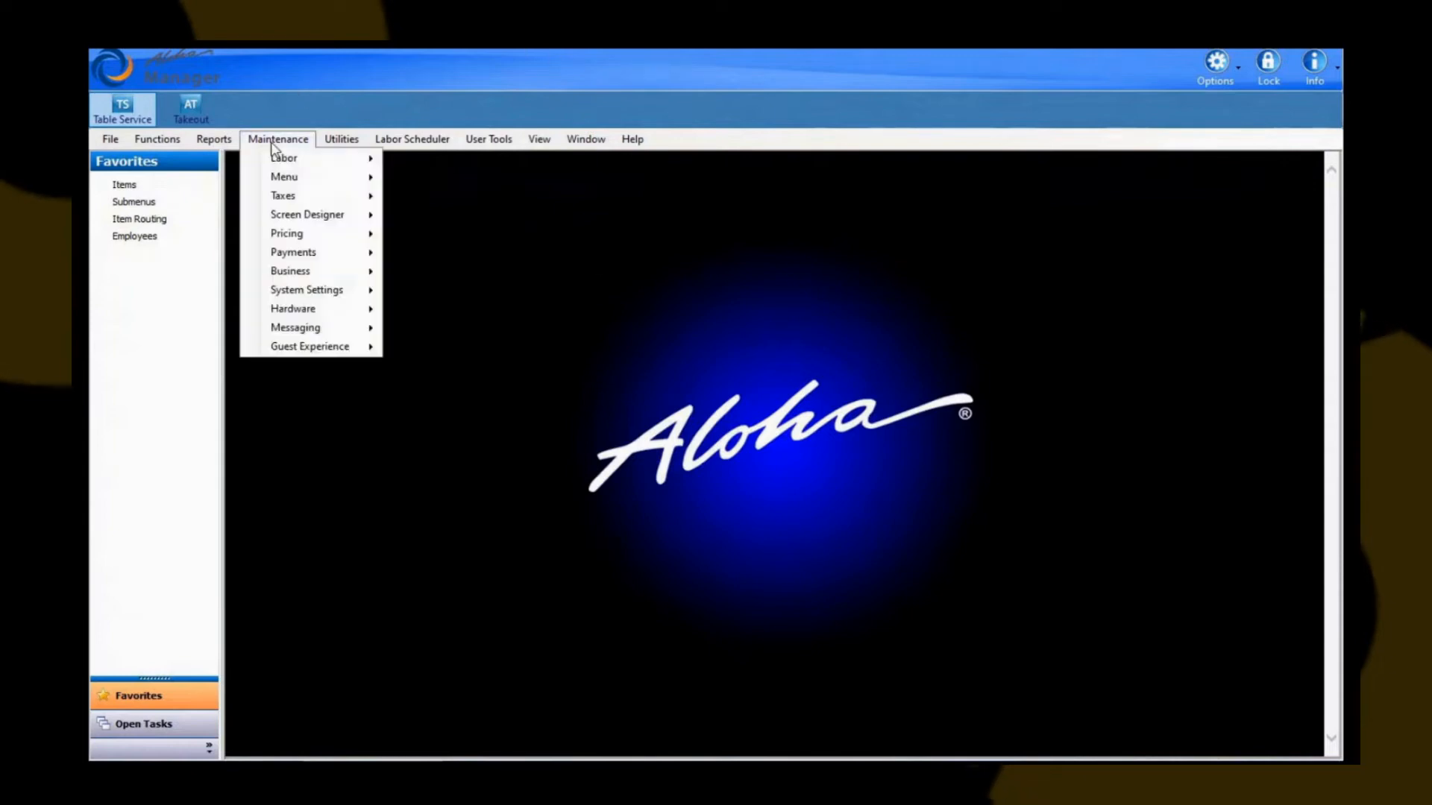
mouse_move(279, 217)
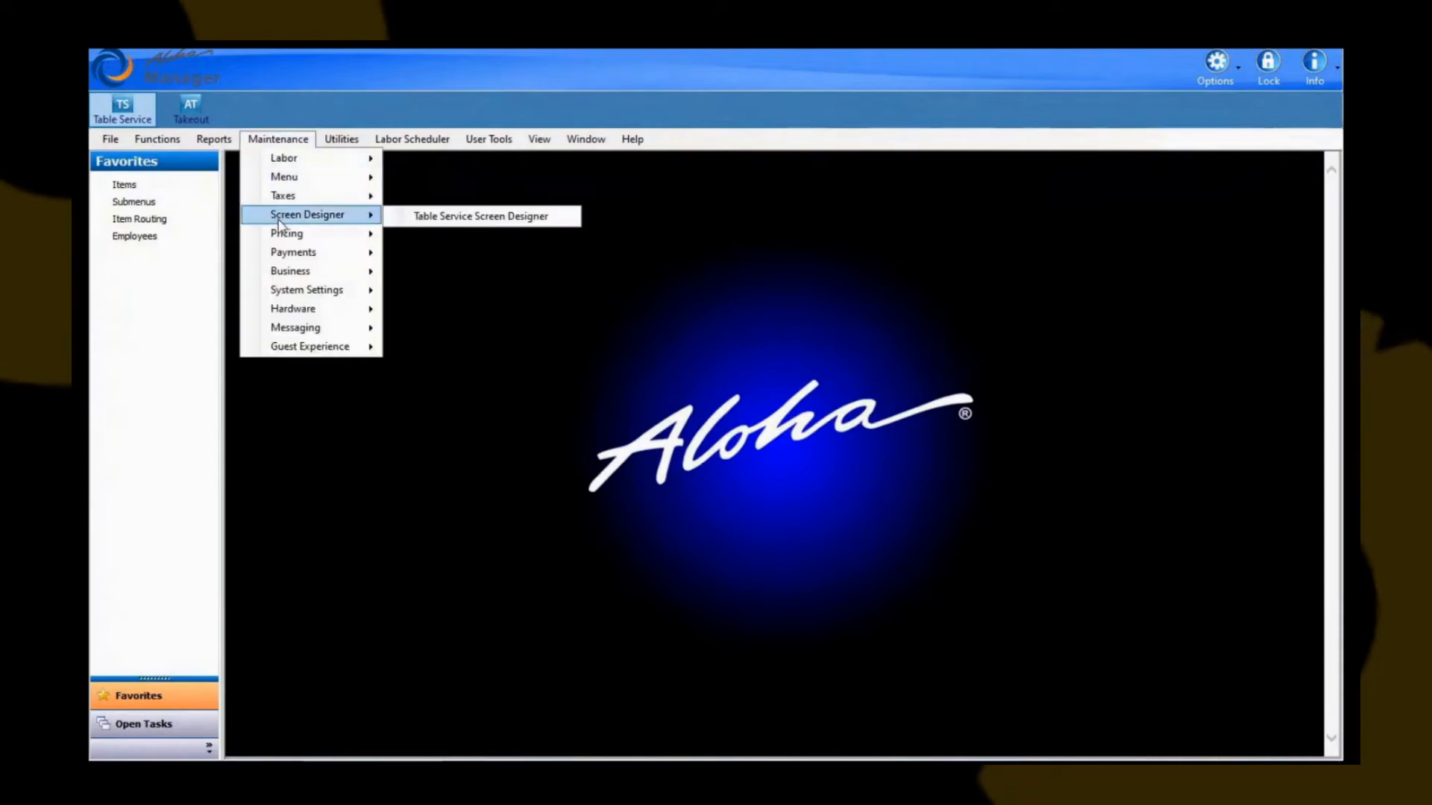
left_click(490, 217)
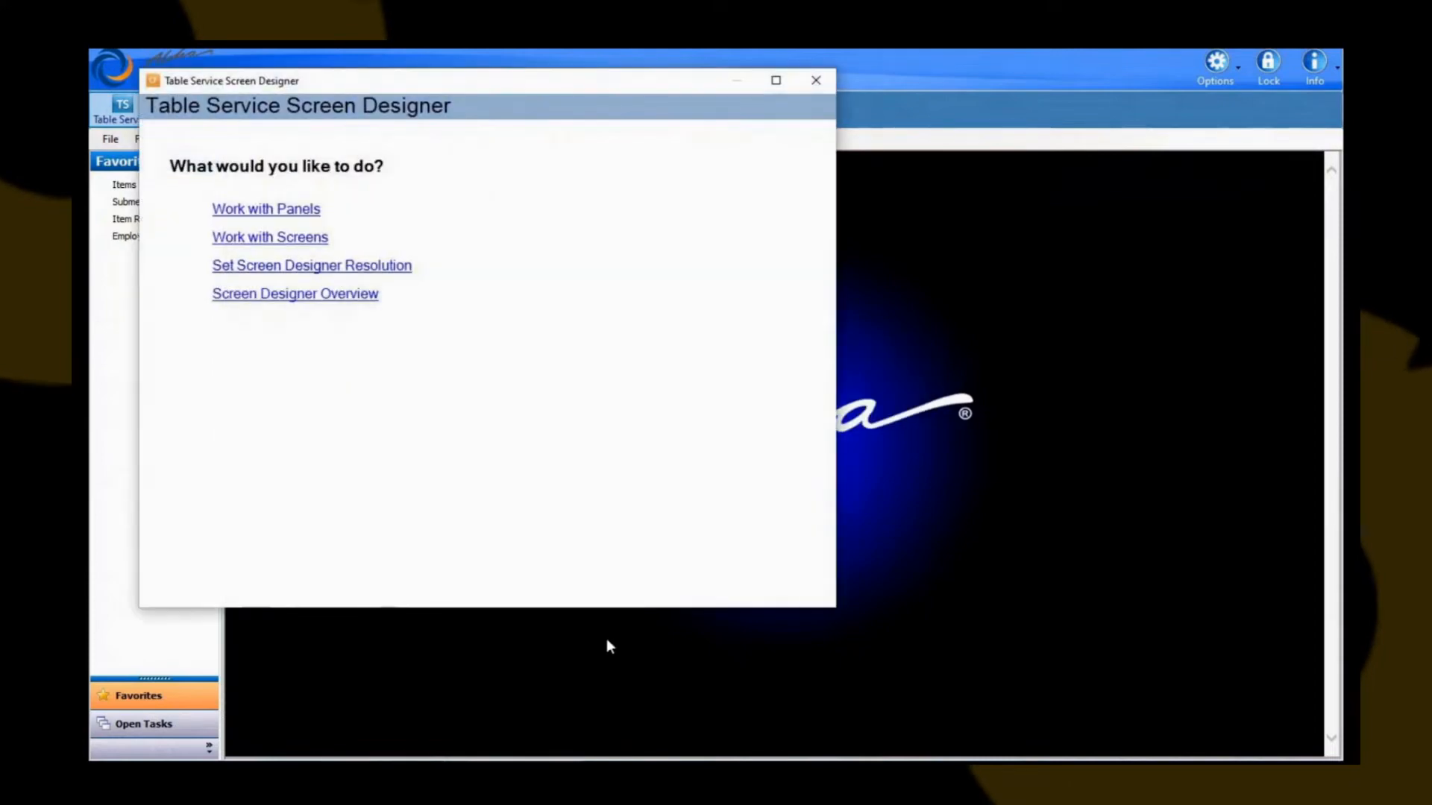
left_click(279, 216)
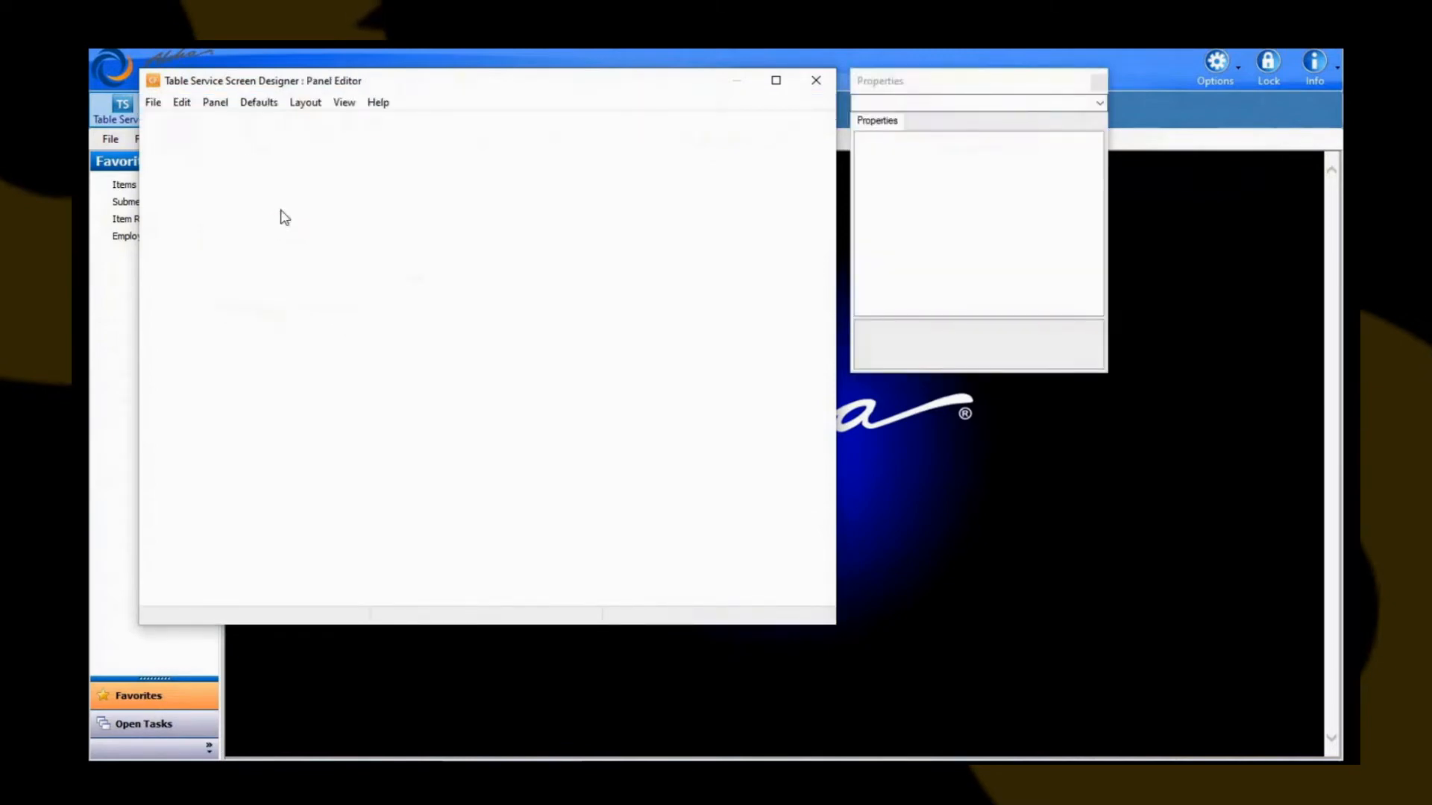
Open the existing Dining Room floorplan panel, number 4, in the Panel Editor.
right_click(401, 241)
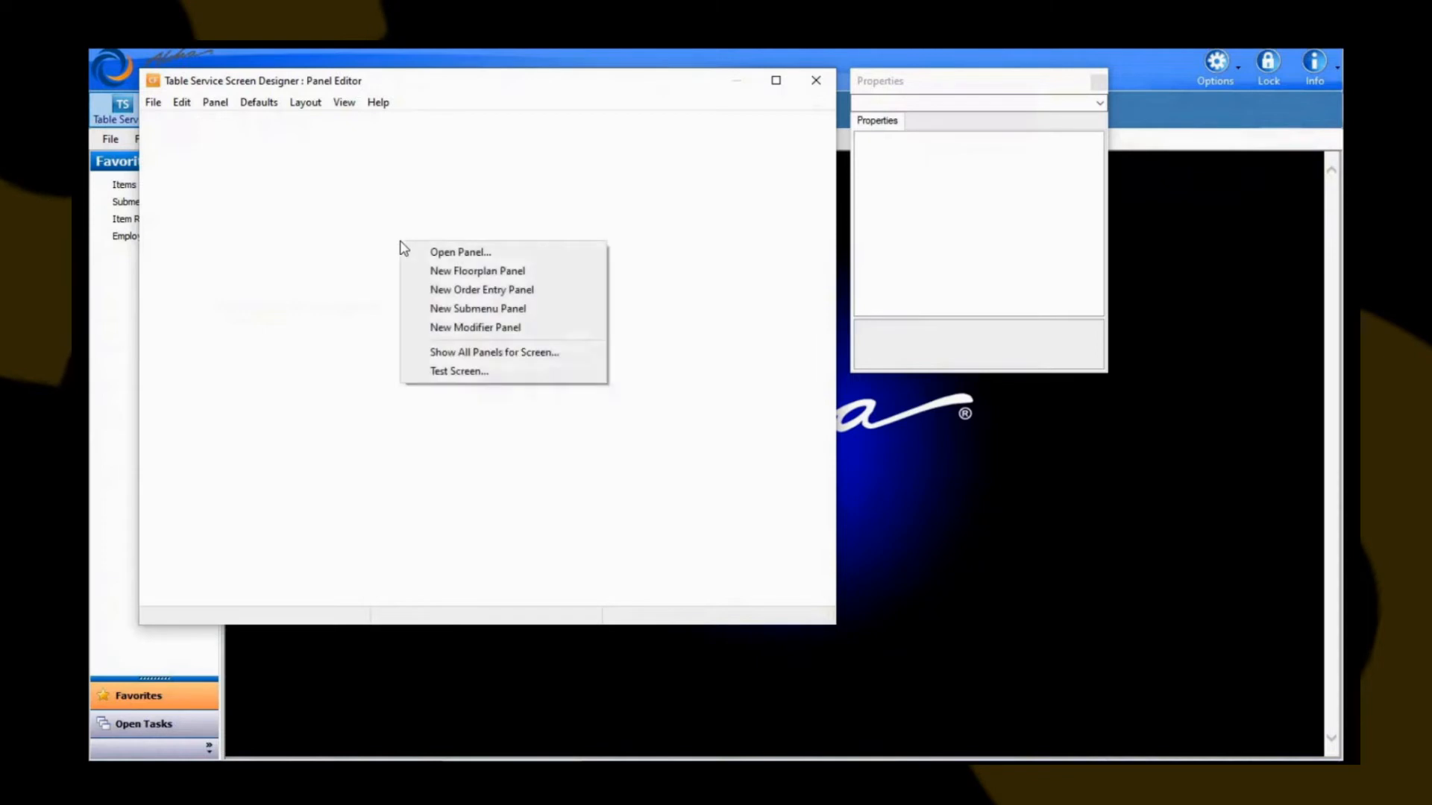
left_click(447, 253)
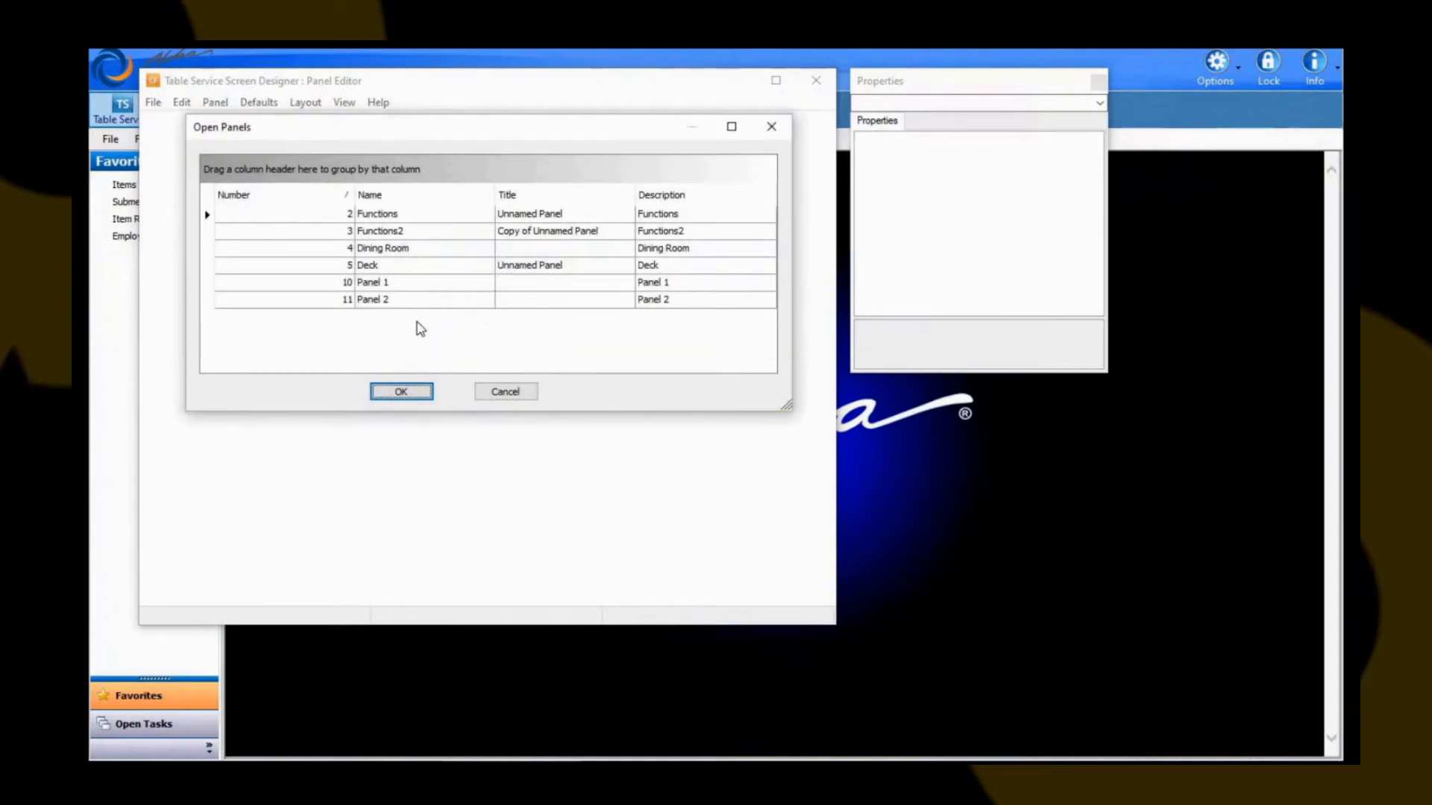
left_click(393, 249)
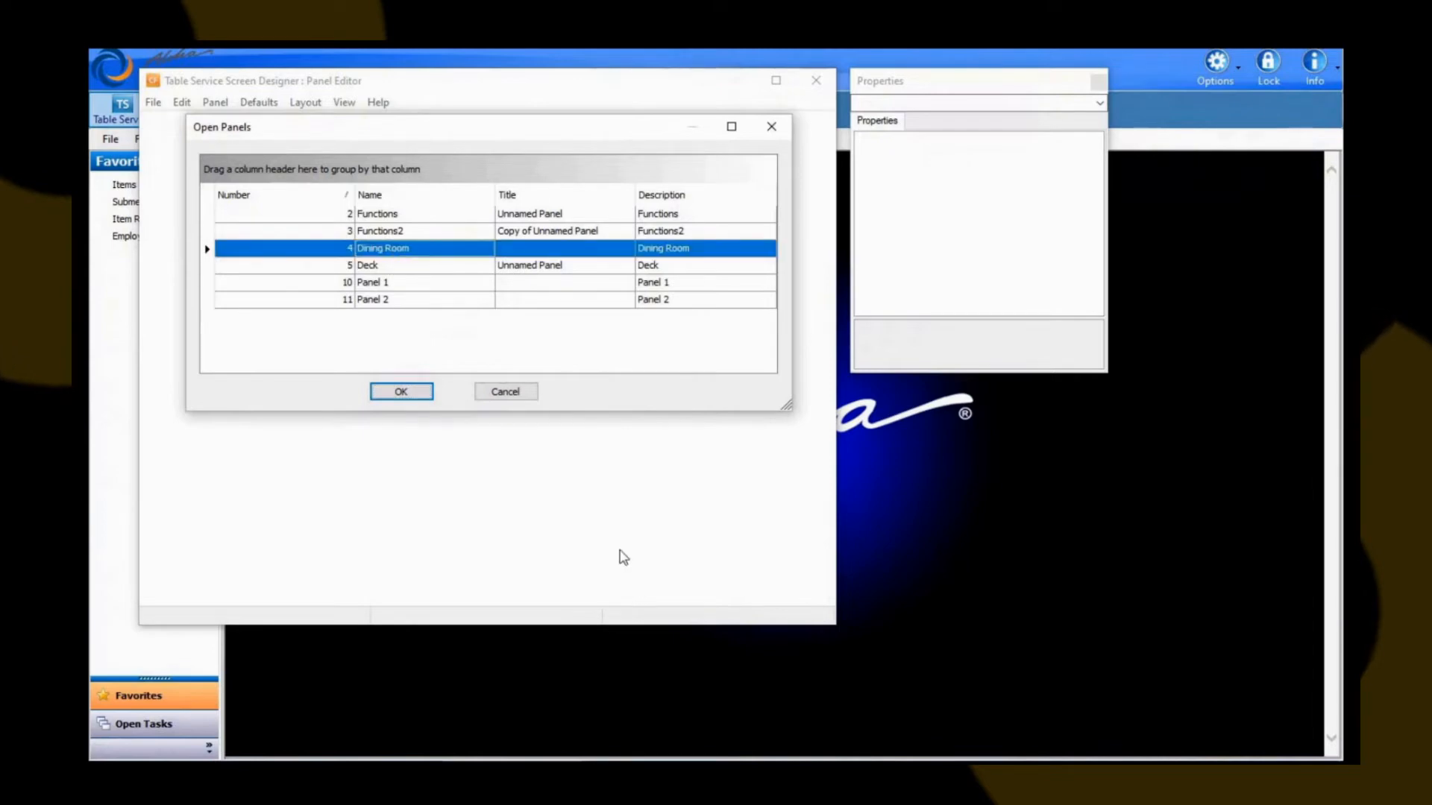
left_click(401, 392)
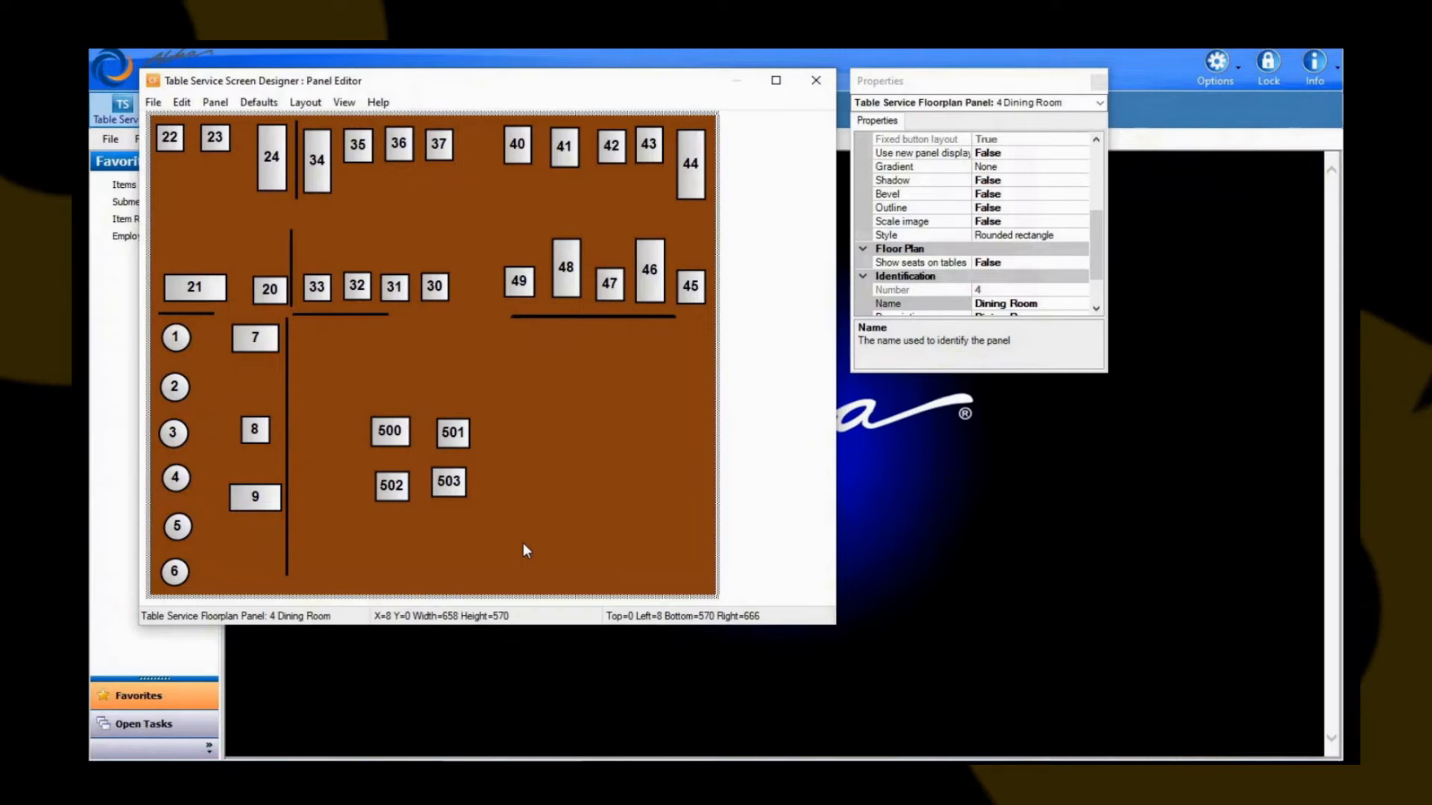
Unlock the Dining Room floorplan panel by setting its Mark as template property to False.
left_click(919, 81)
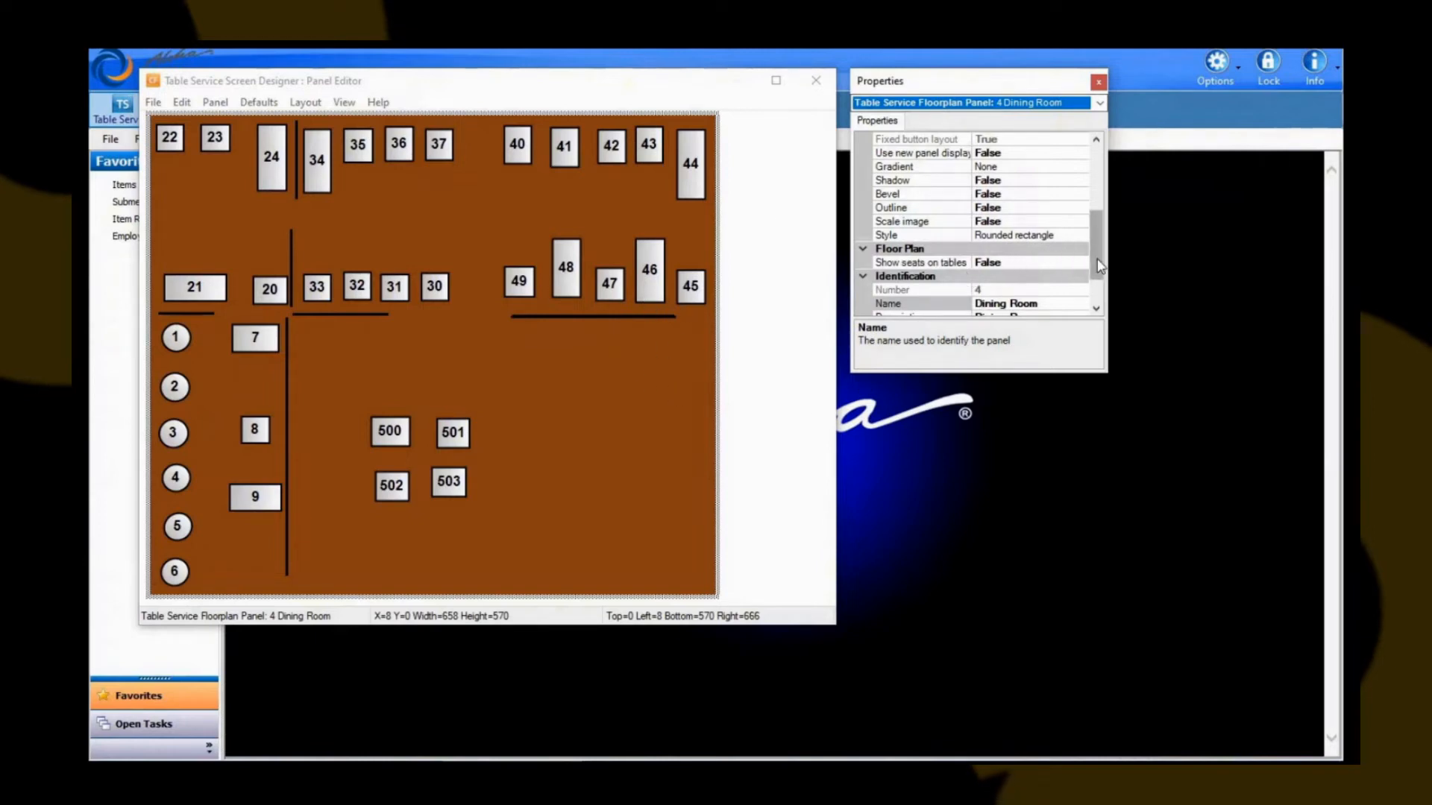
left_click_drag(1098, 264, 1102, 173)
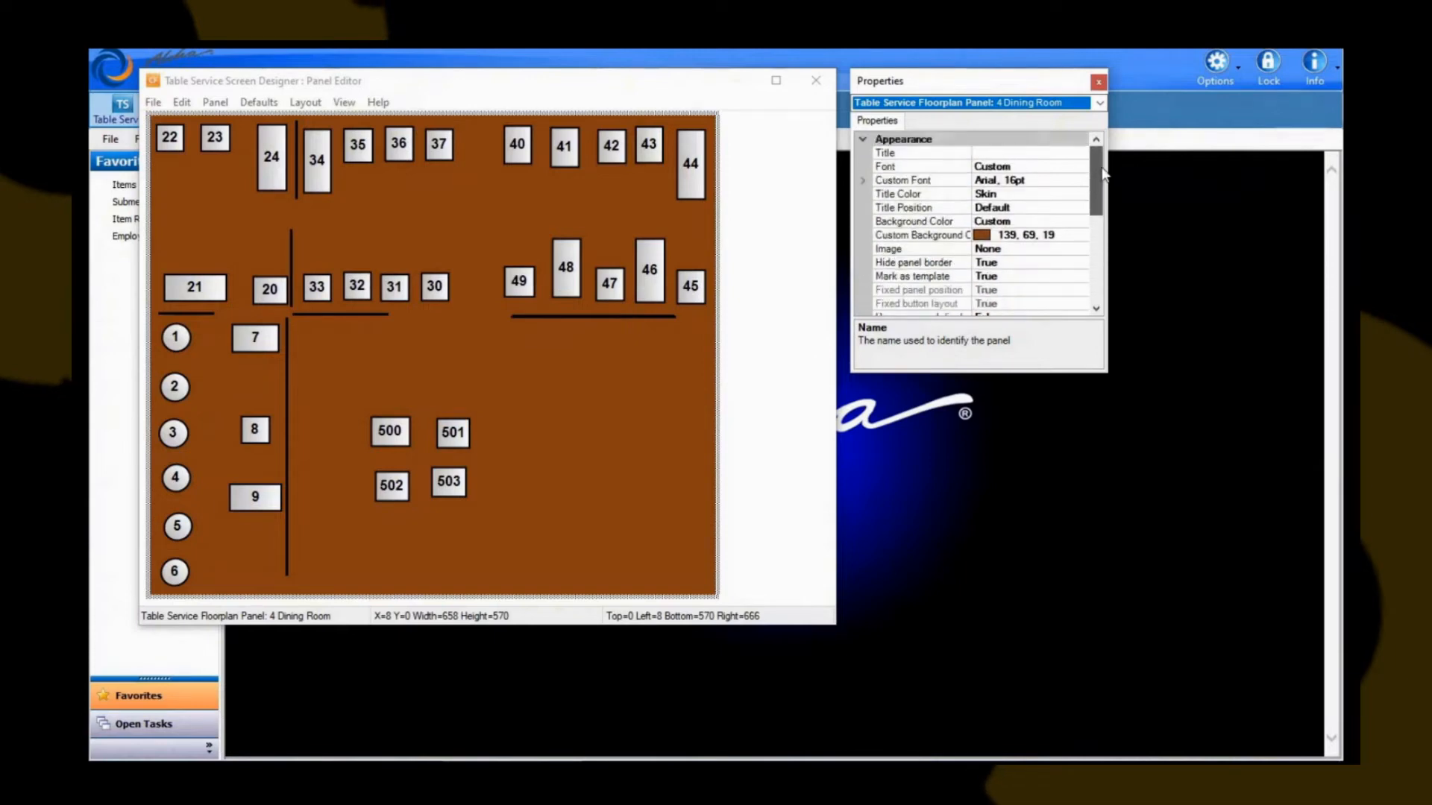
left_click(550, 390)
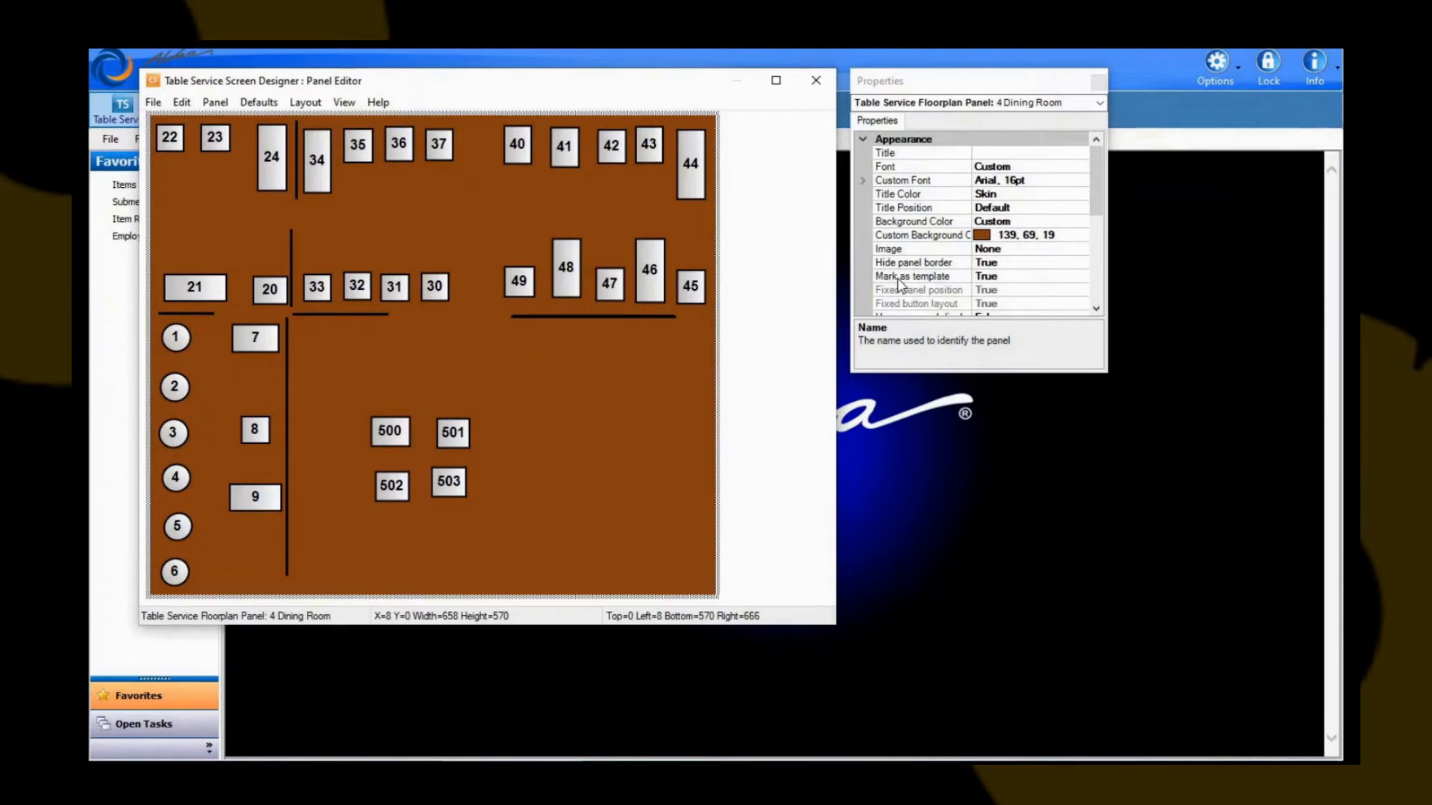
left_click(992, 277)
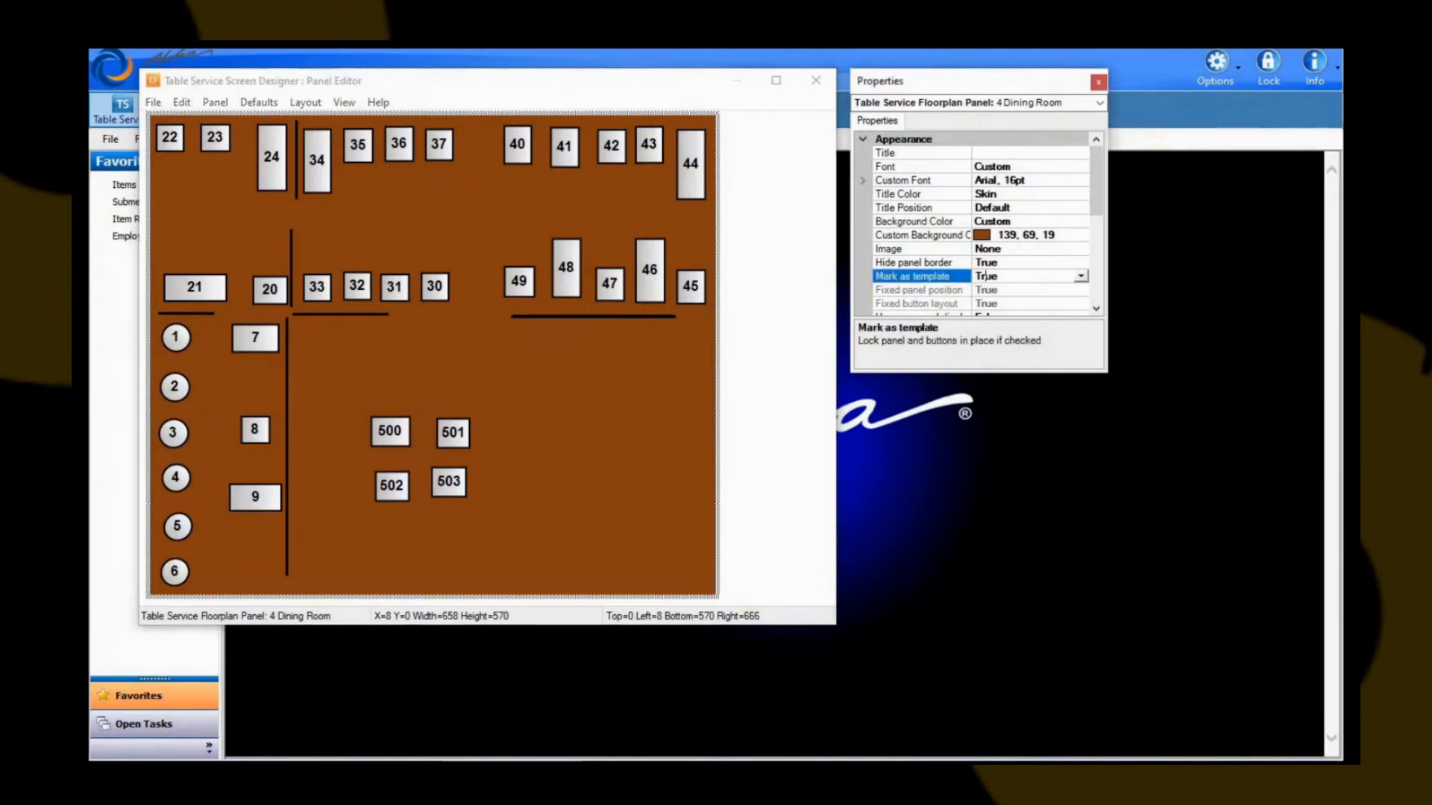
left_click(1080, 278)
left_click(1074, 304)
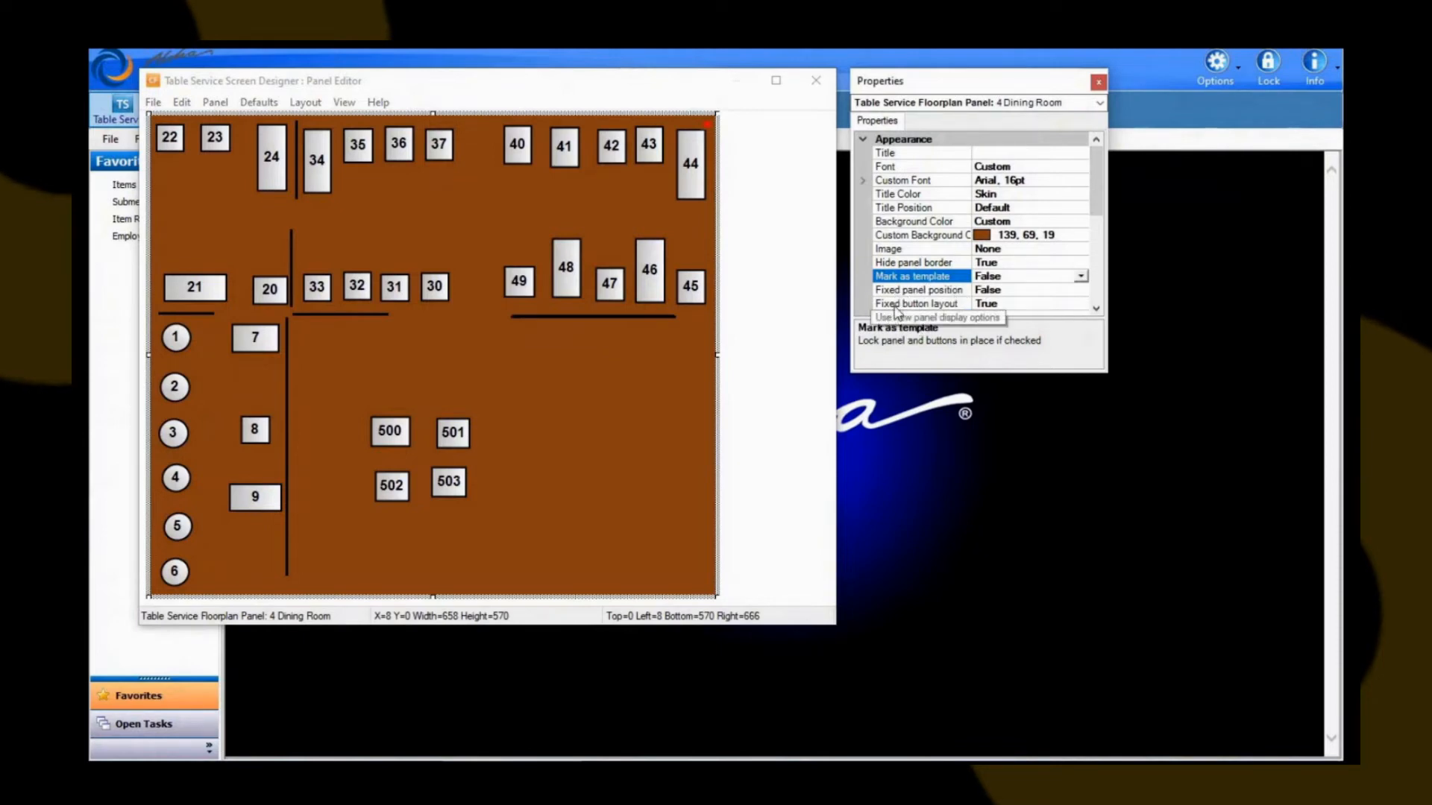
Set the Dining Room panel's Fixed button layout property to False so the tables can be moved and resized.
left_click(997, 306)
left_click(1080, 307)
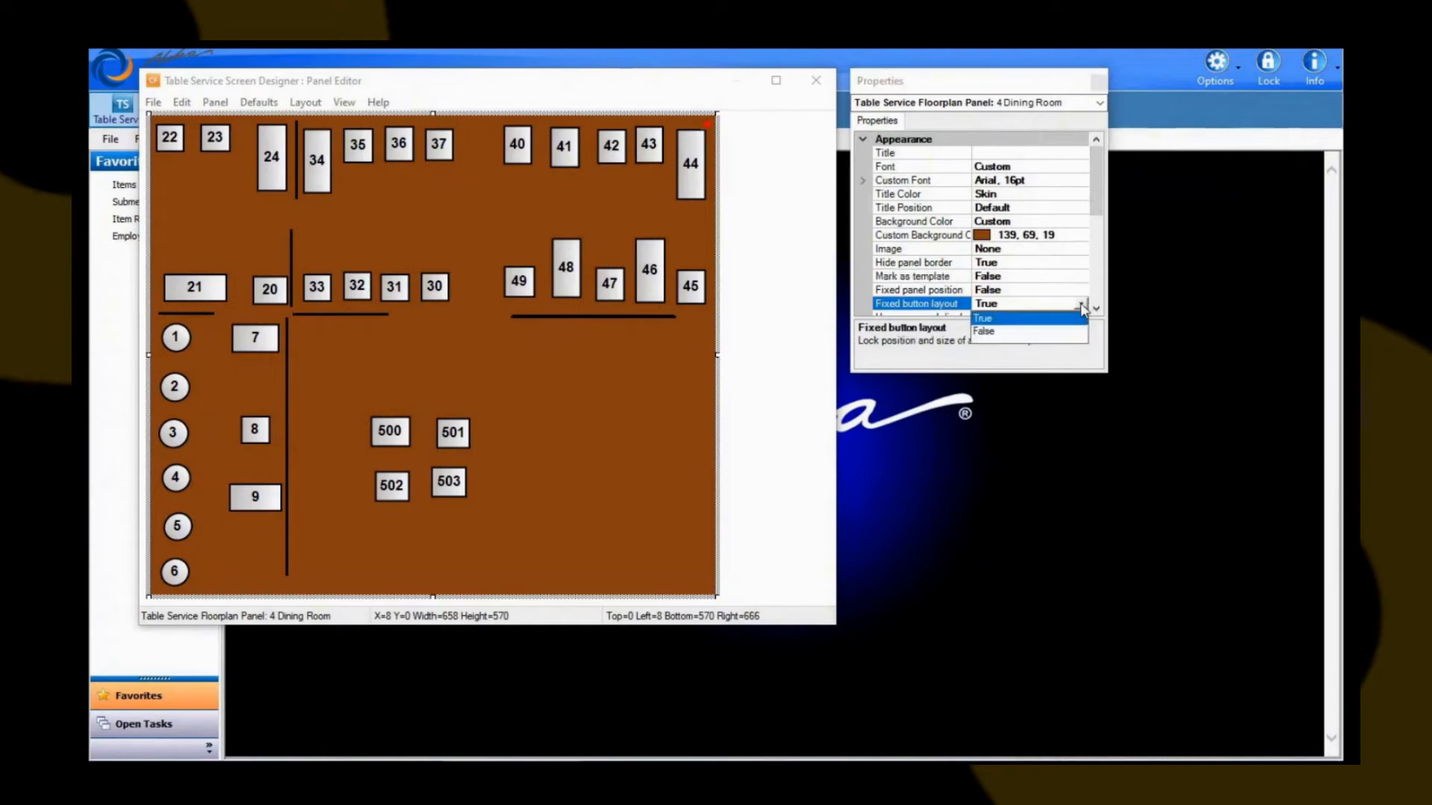
left_click(1020, 332)
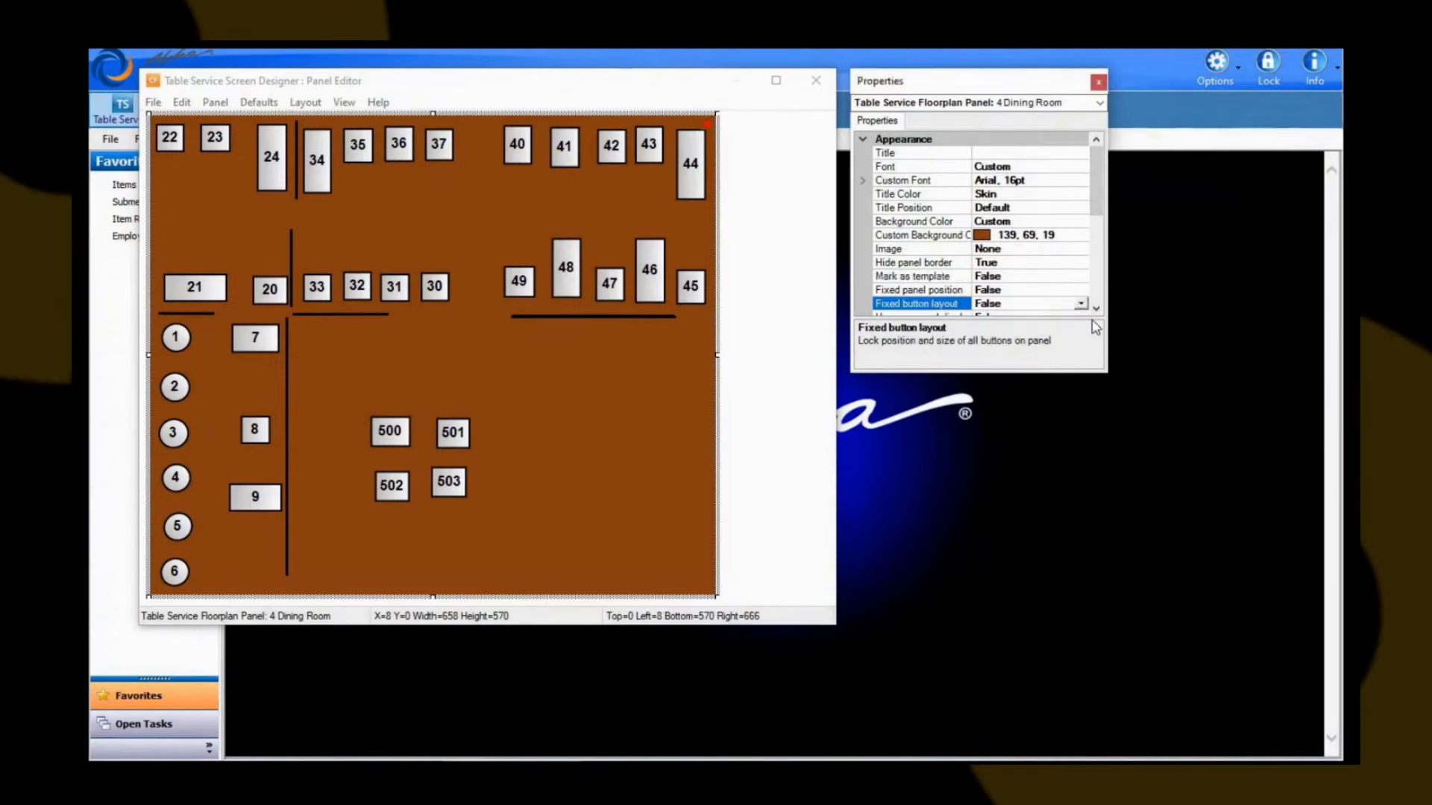
left_click(1095, 308)
left_click(1095, 308)
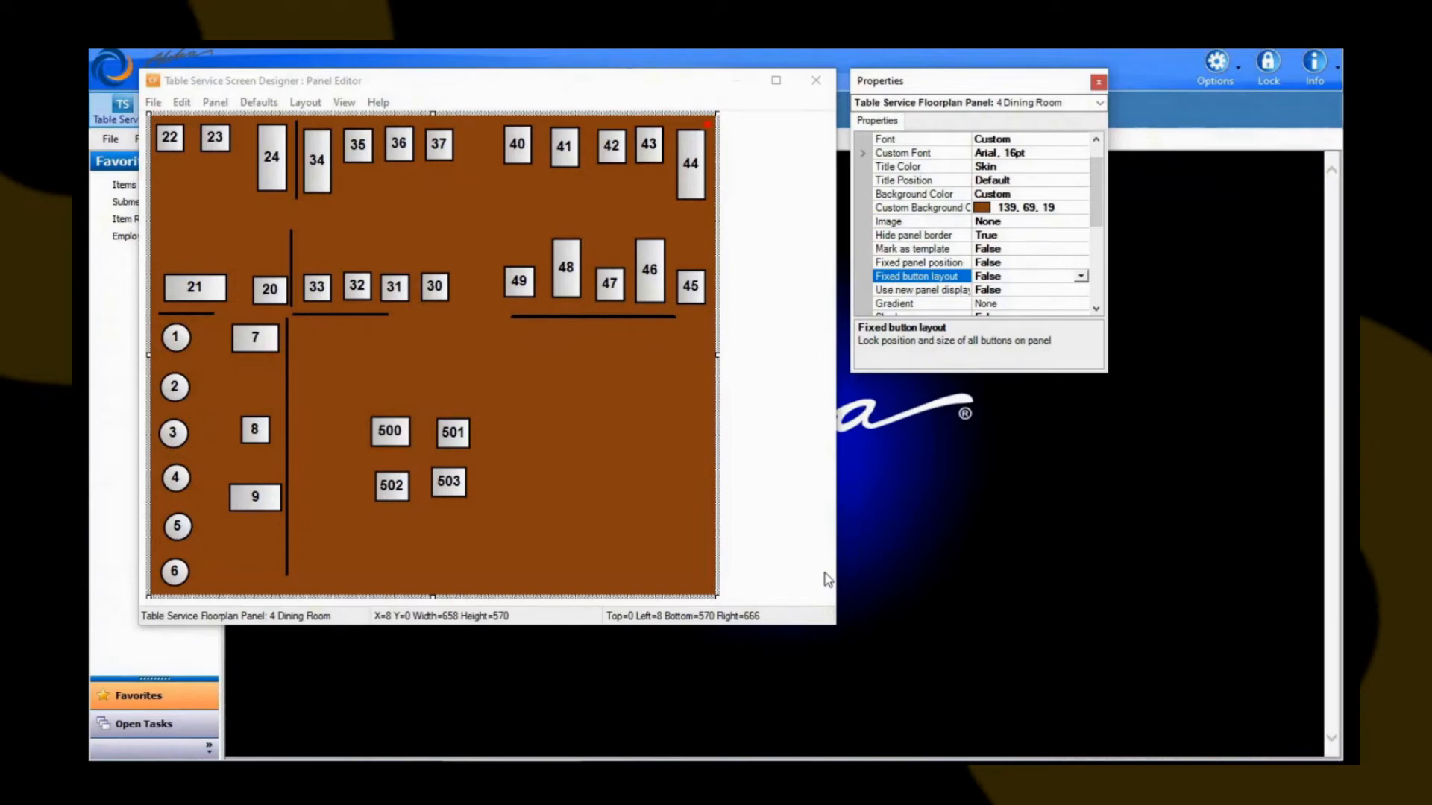
Move table 48 into the open floor area below the wall under tables 49 to 45, at about 474, 305.
left_click(572, 289)
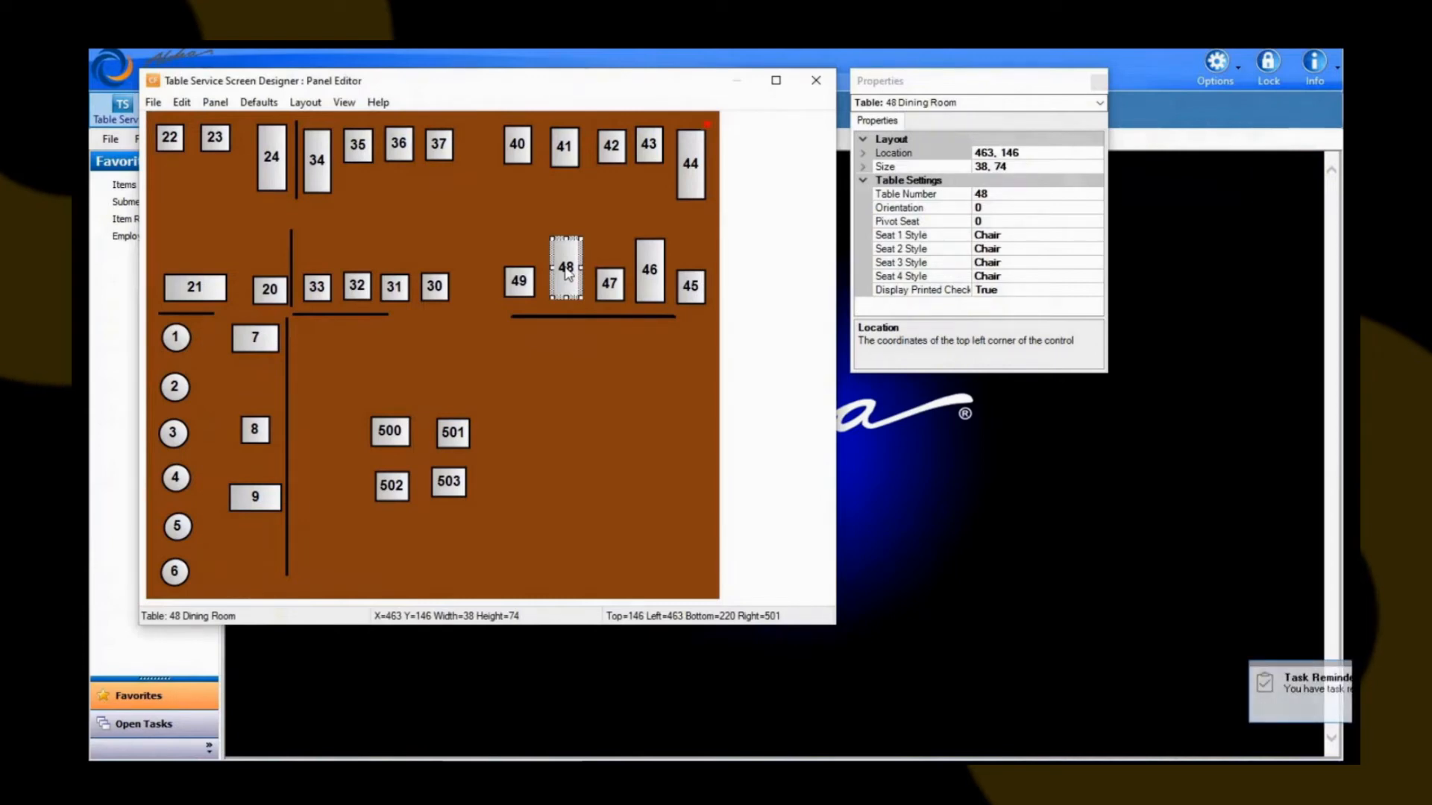
left_click_drag(566, 272, 520, 404)
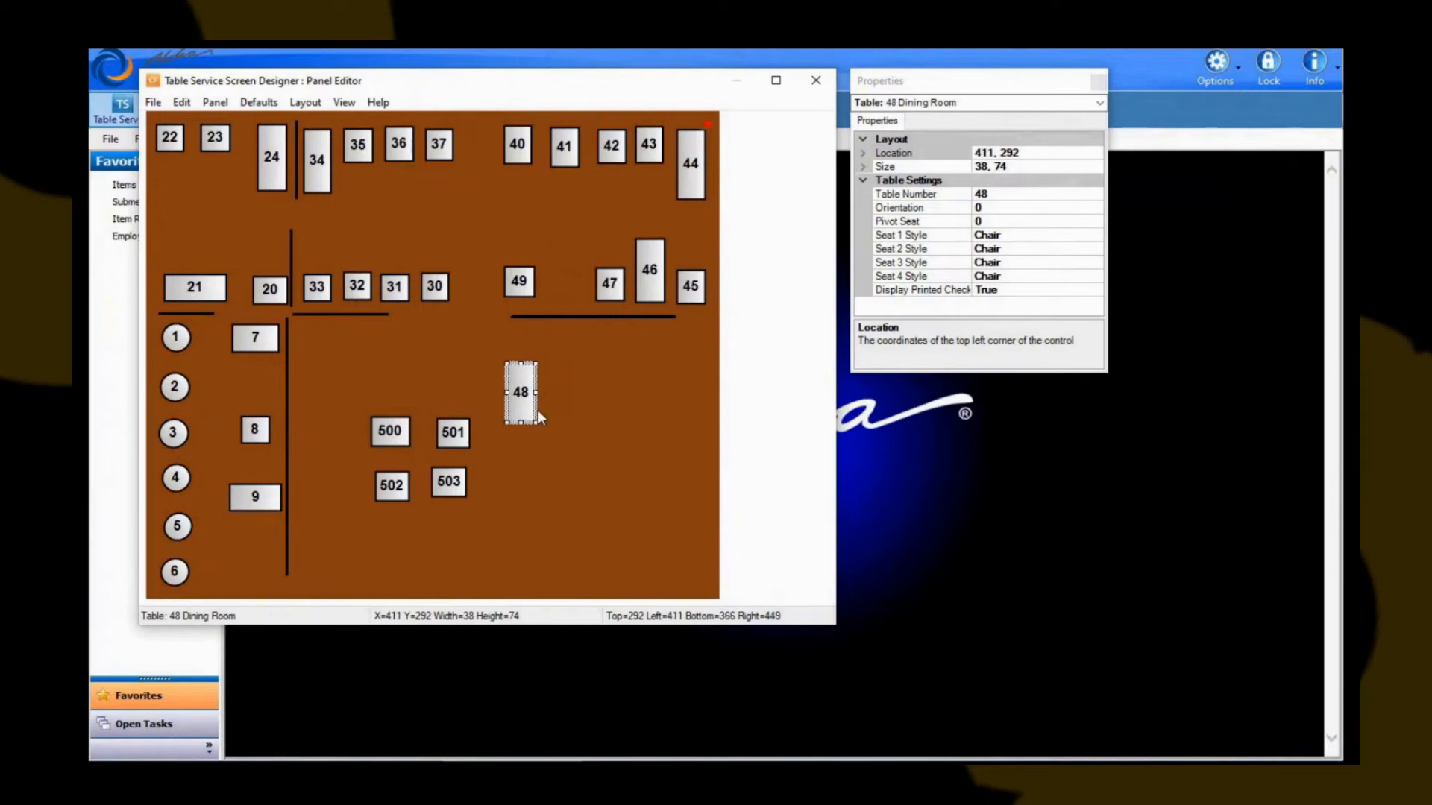
left_click_drag(526, 409, 634, 485)
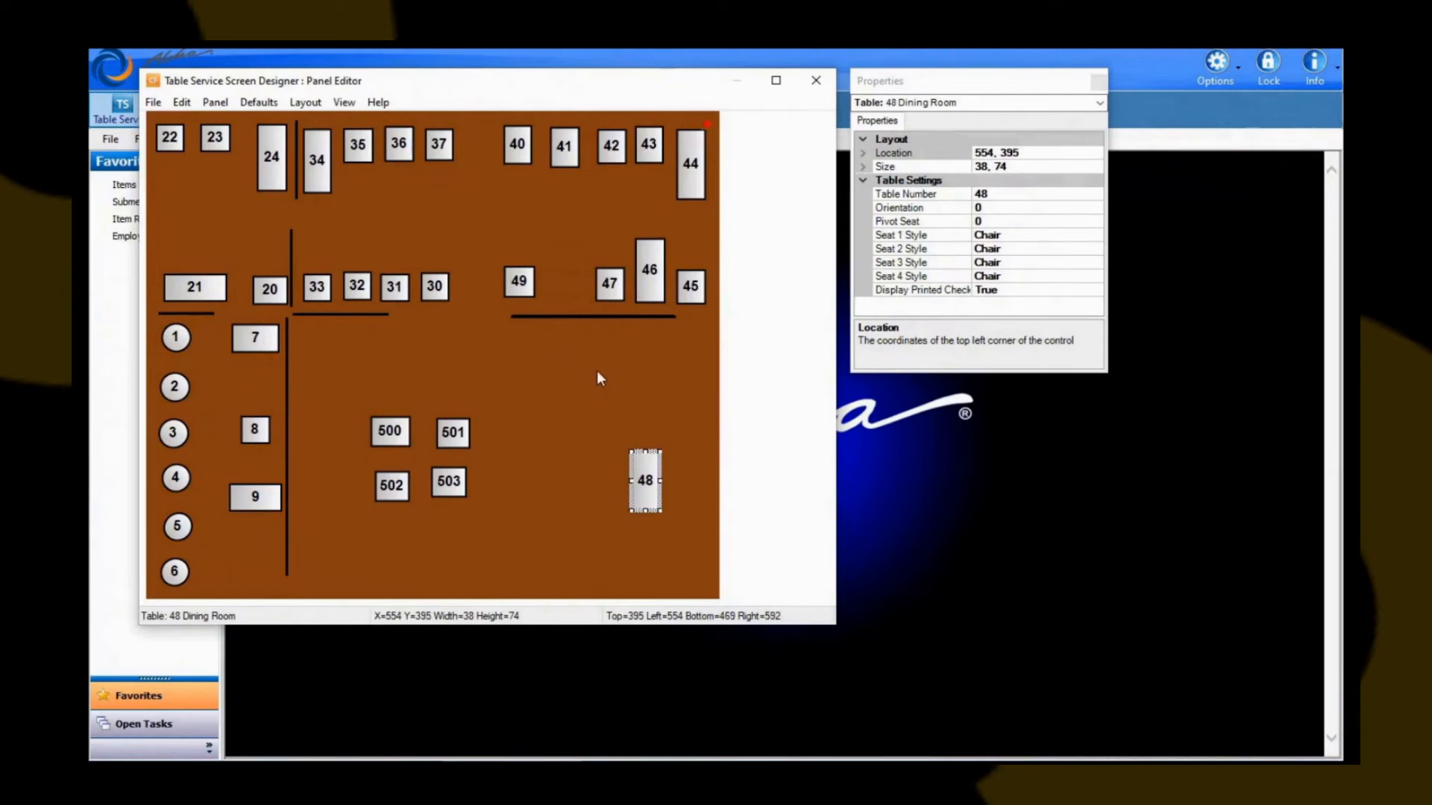
left_click_drag(648, 494, 563, 379)
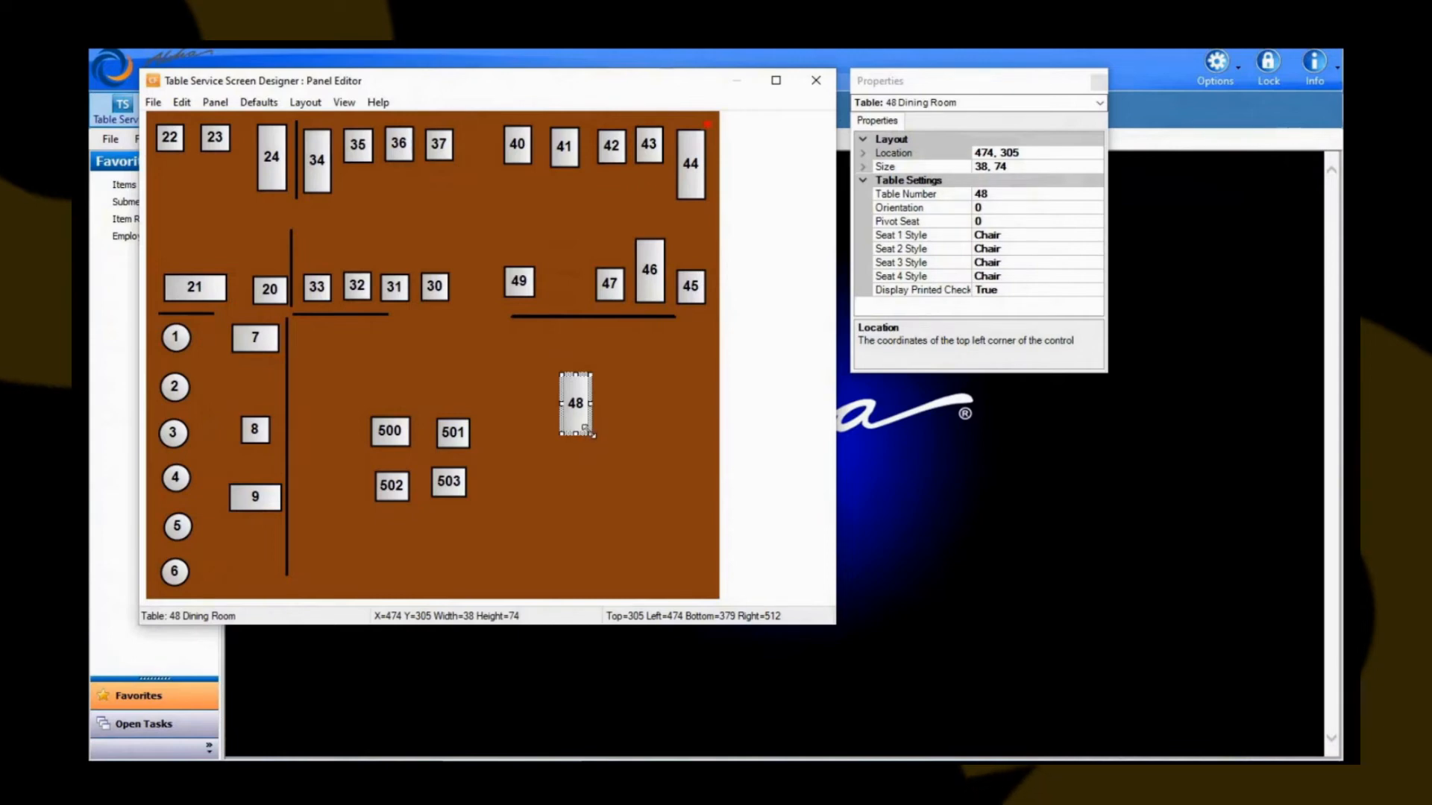
Enlarge table 48 on the floorplan to a size of about 75 by 97.
left_click_drag(588, 432, 669, 490)
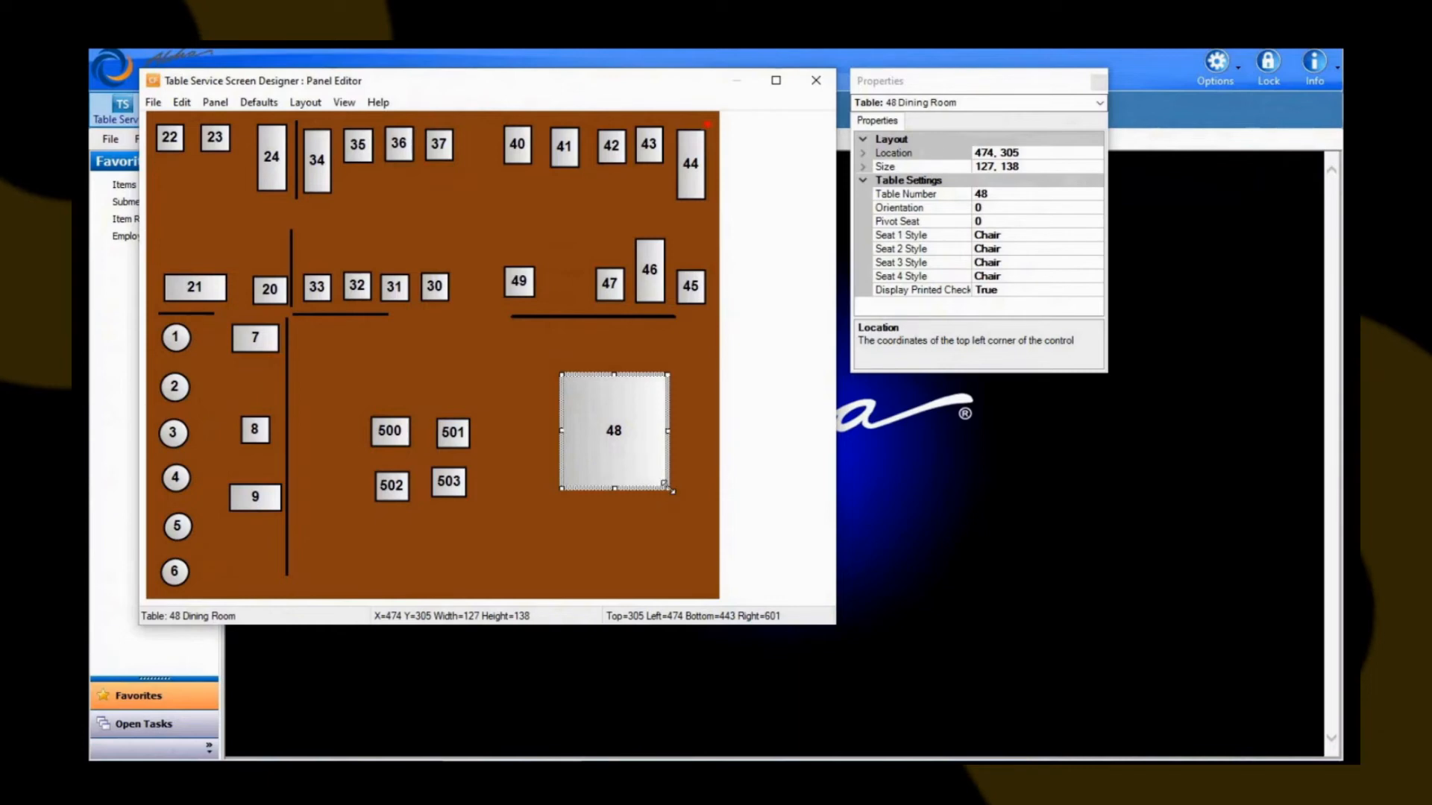
left_click_drag(665, 487, 624, 455)
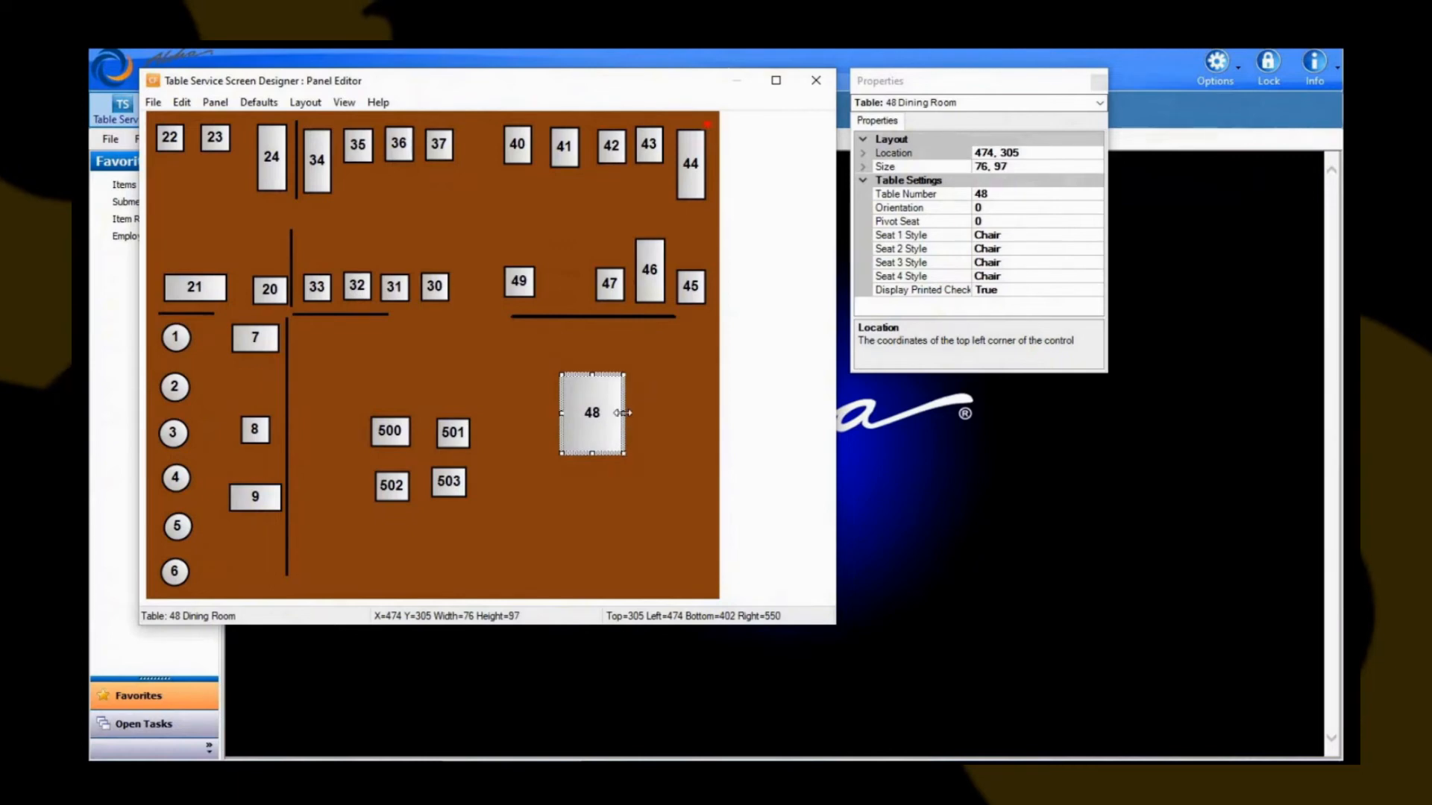
mouse_move(623, 412)
left_mouse_down()
mouse_move(590, 418)
mouse_move(689, 440)
mouse_move(623, 440)
left_mouse_up()
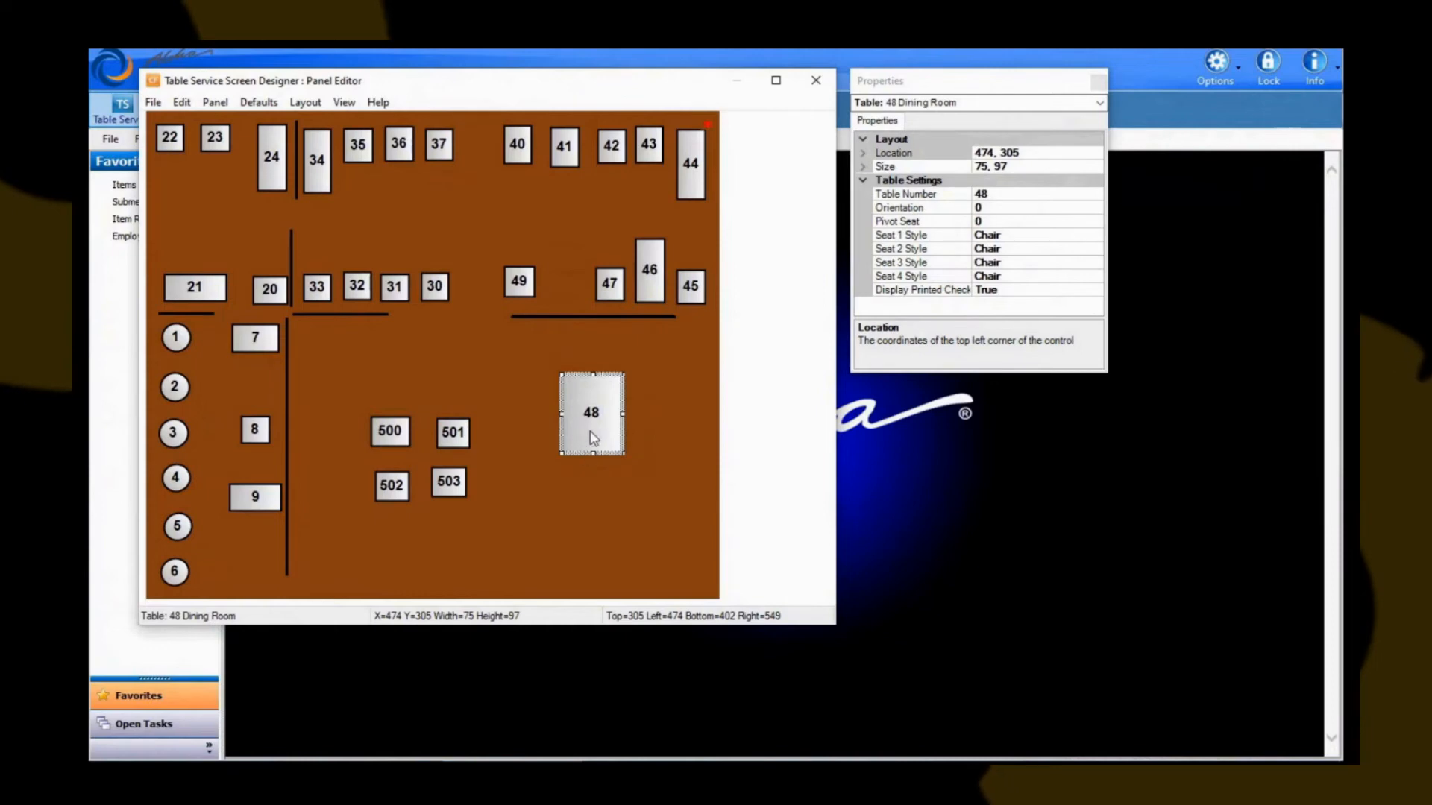
left_click(574, 509)
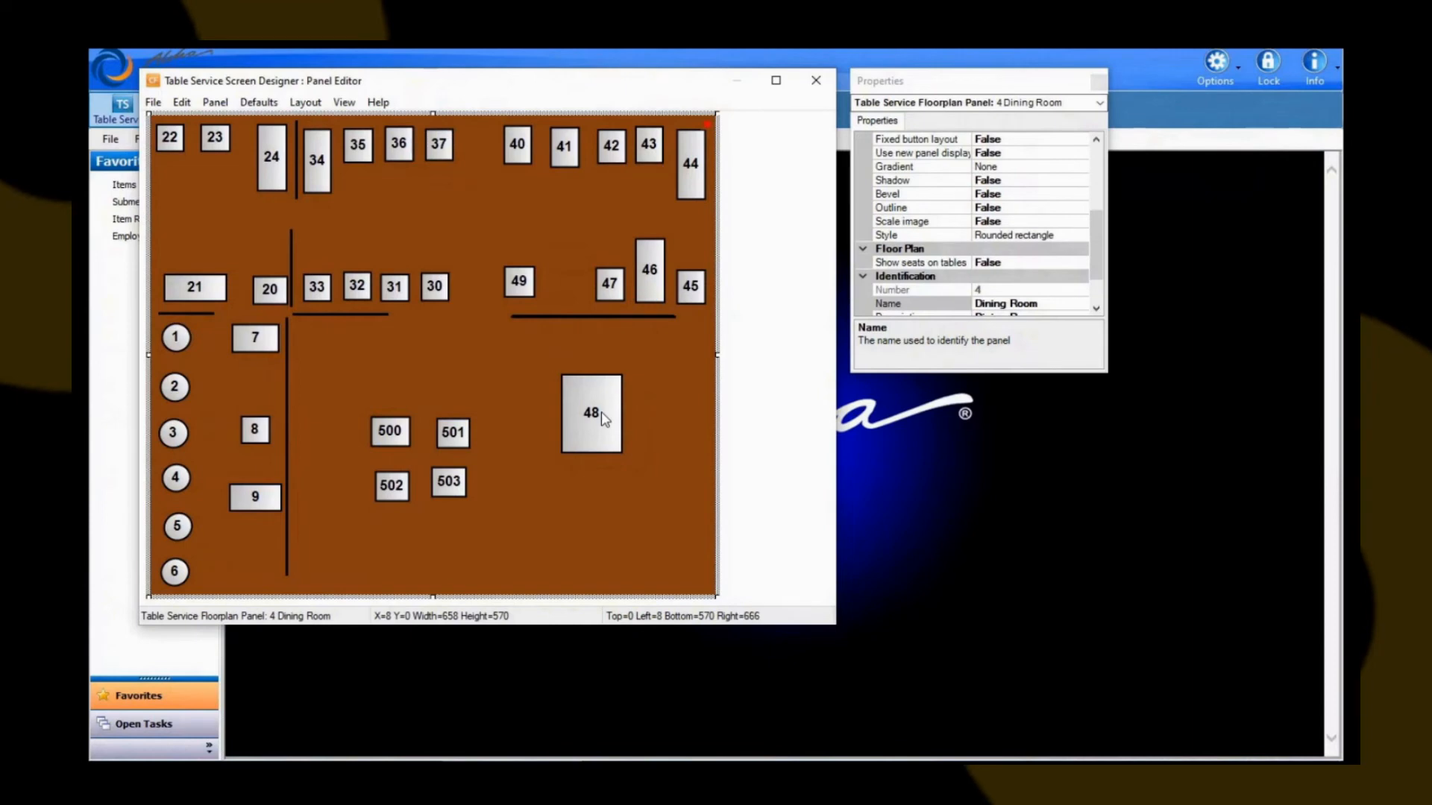
Reassign the enlarged table 48 to Dining Room table definition number 283.
left_click(605, 420)
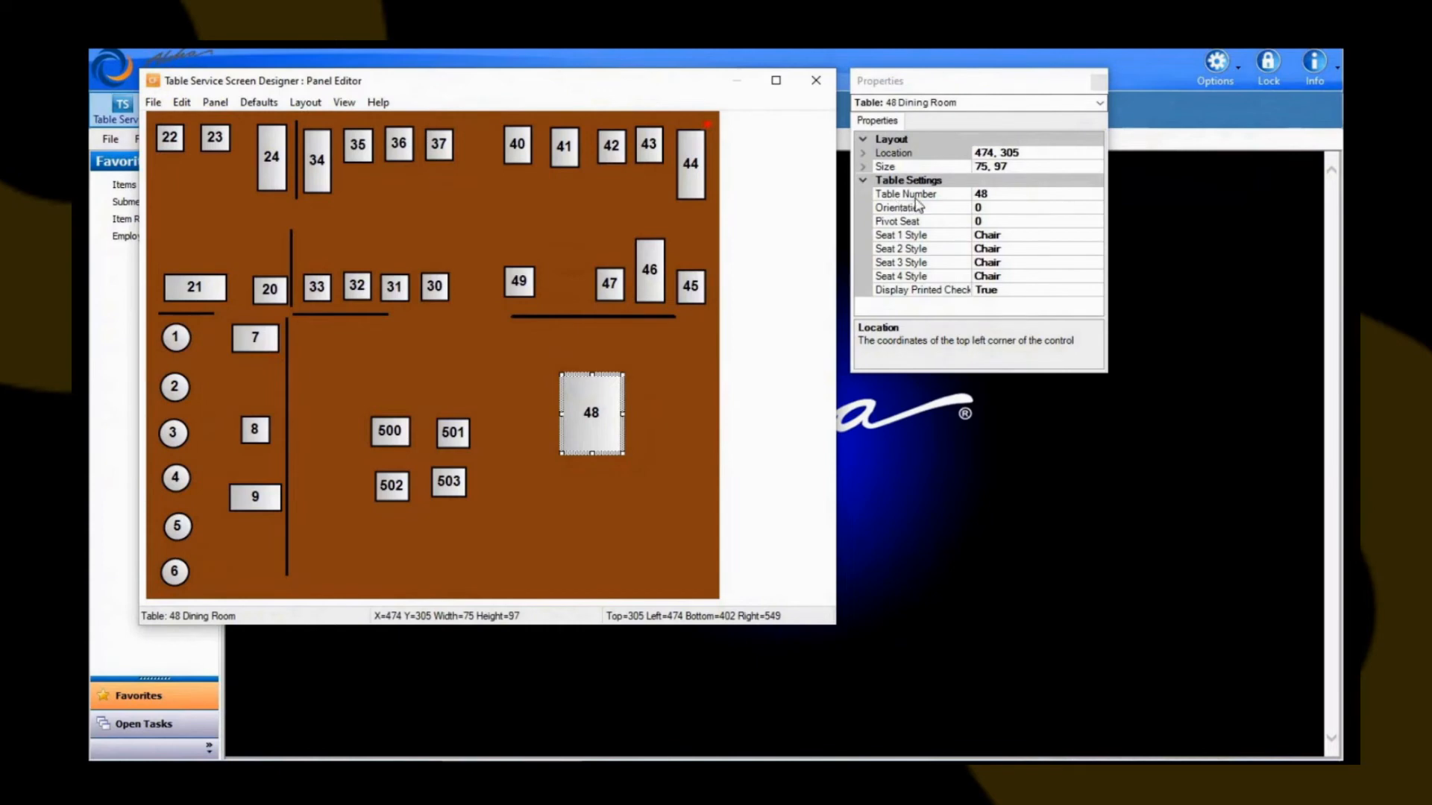
left_click(1012, 197)
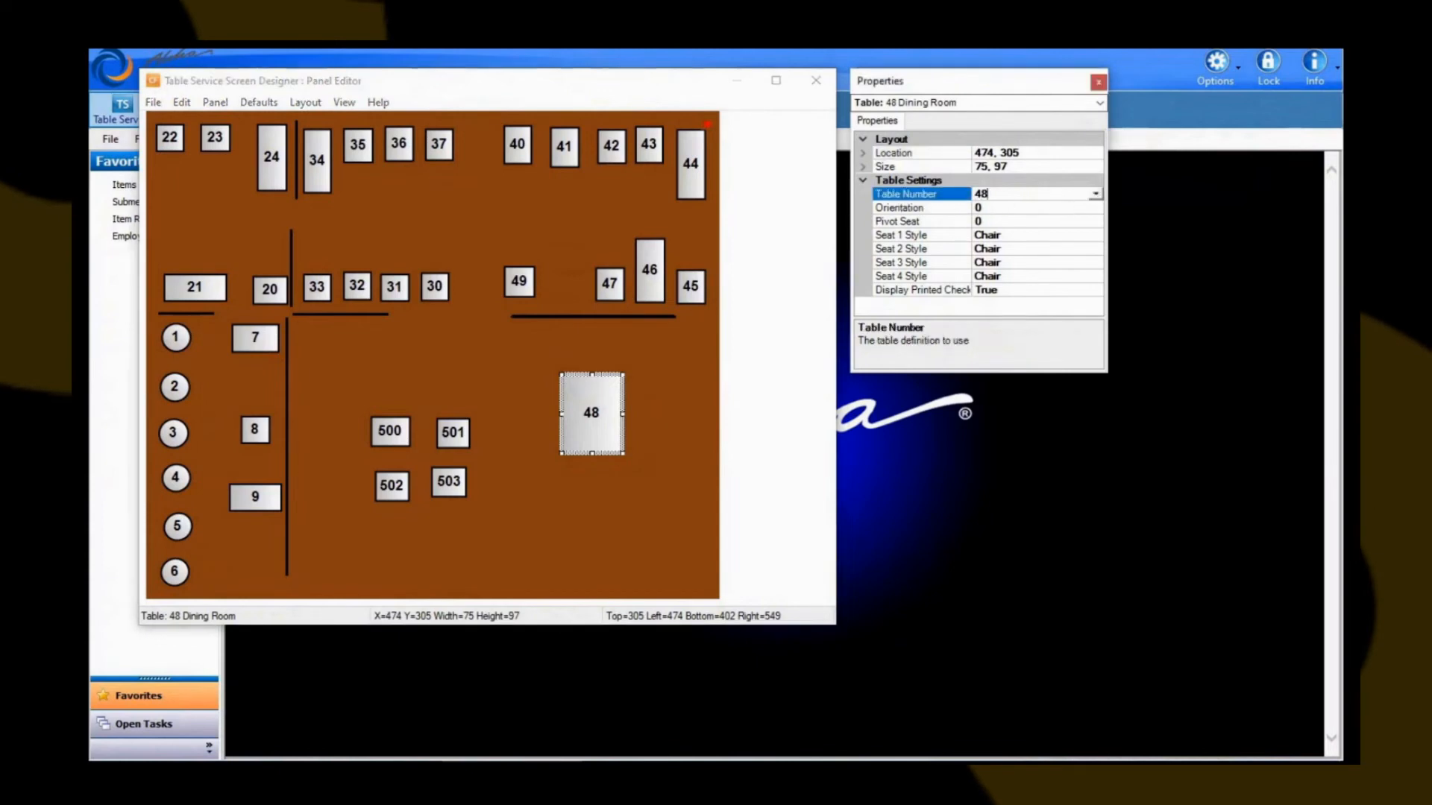
left_click(1095, 197)
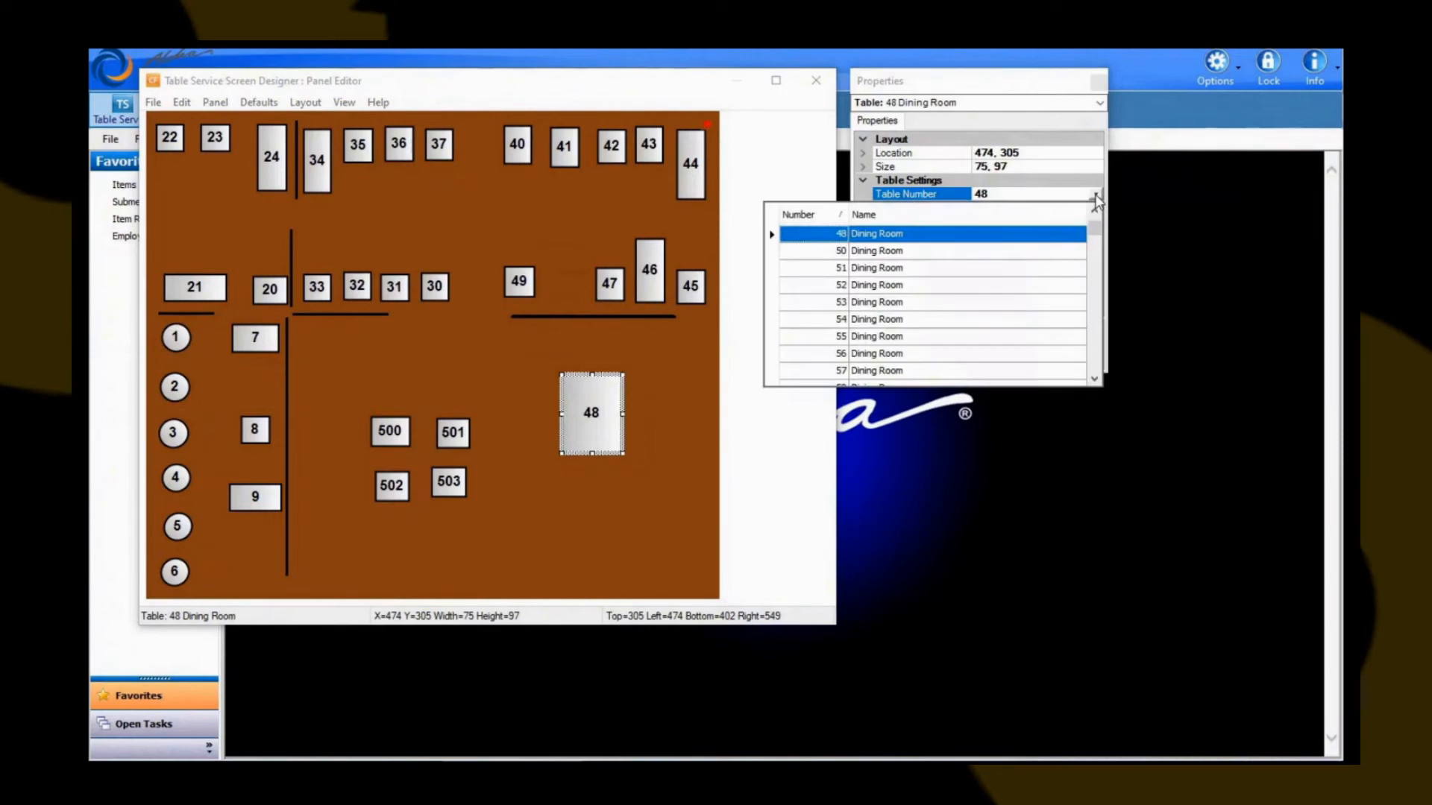
left_click(1097, 253)
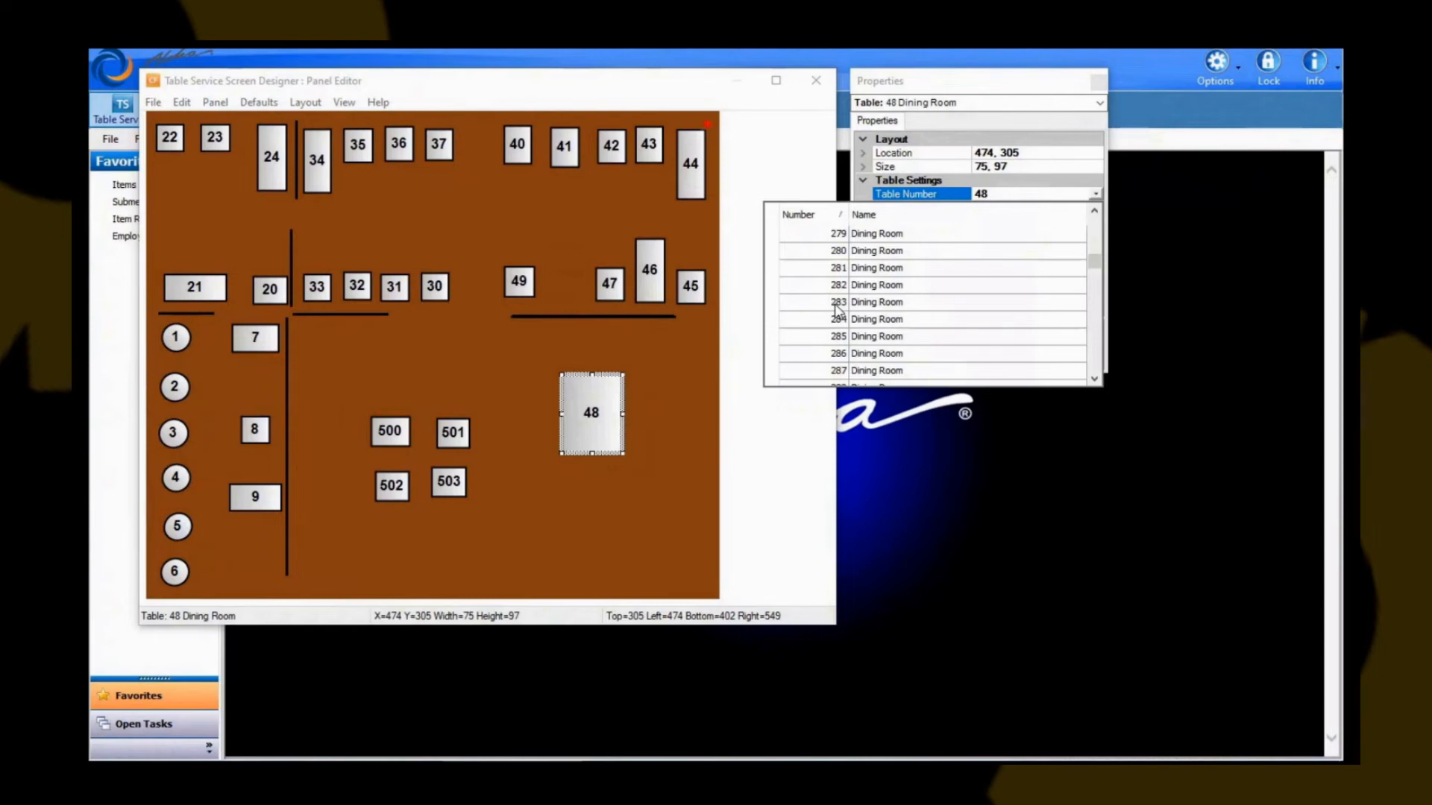
left_click(835, 306)
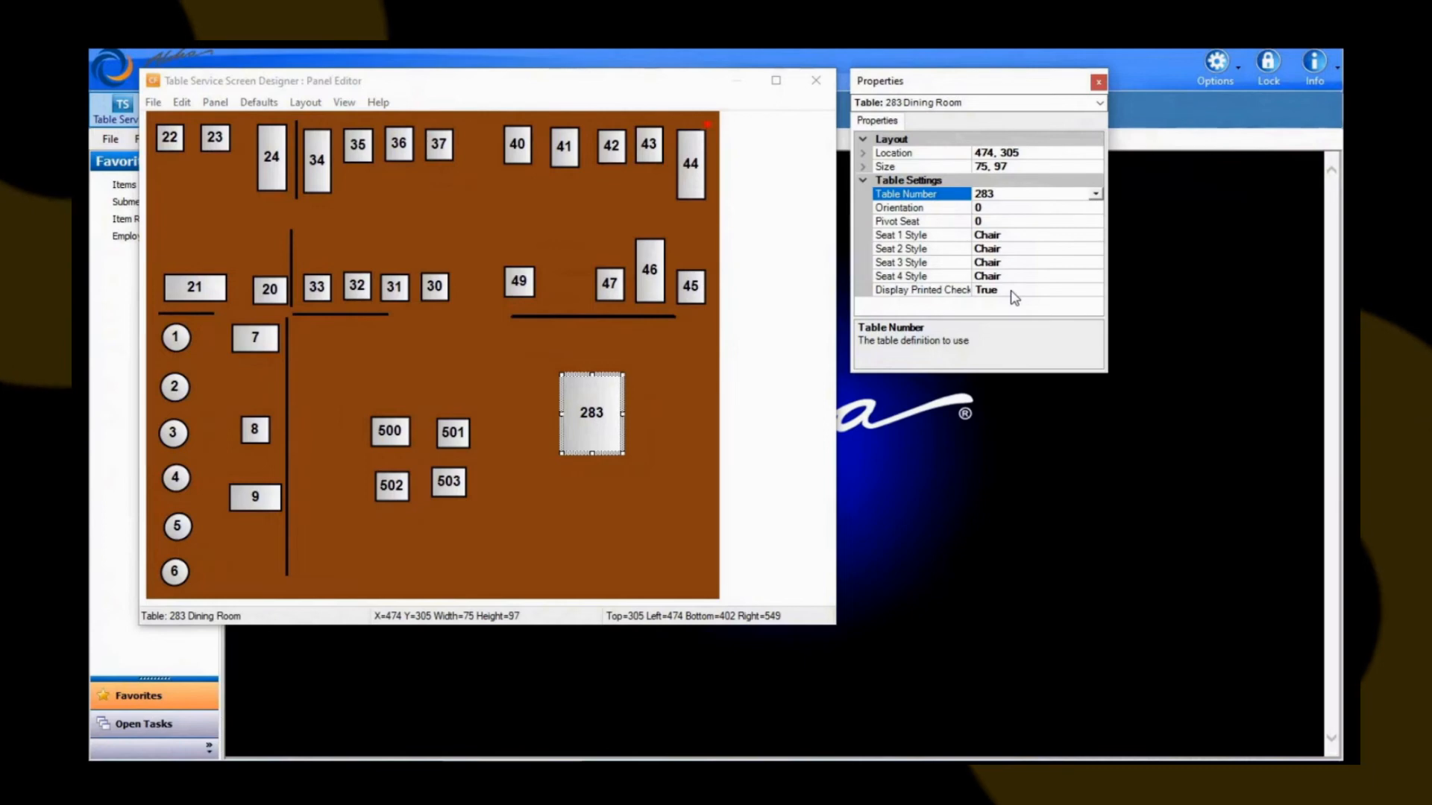
Rotate table 283 by setting its orientation to 50.
left_click(610, 436)
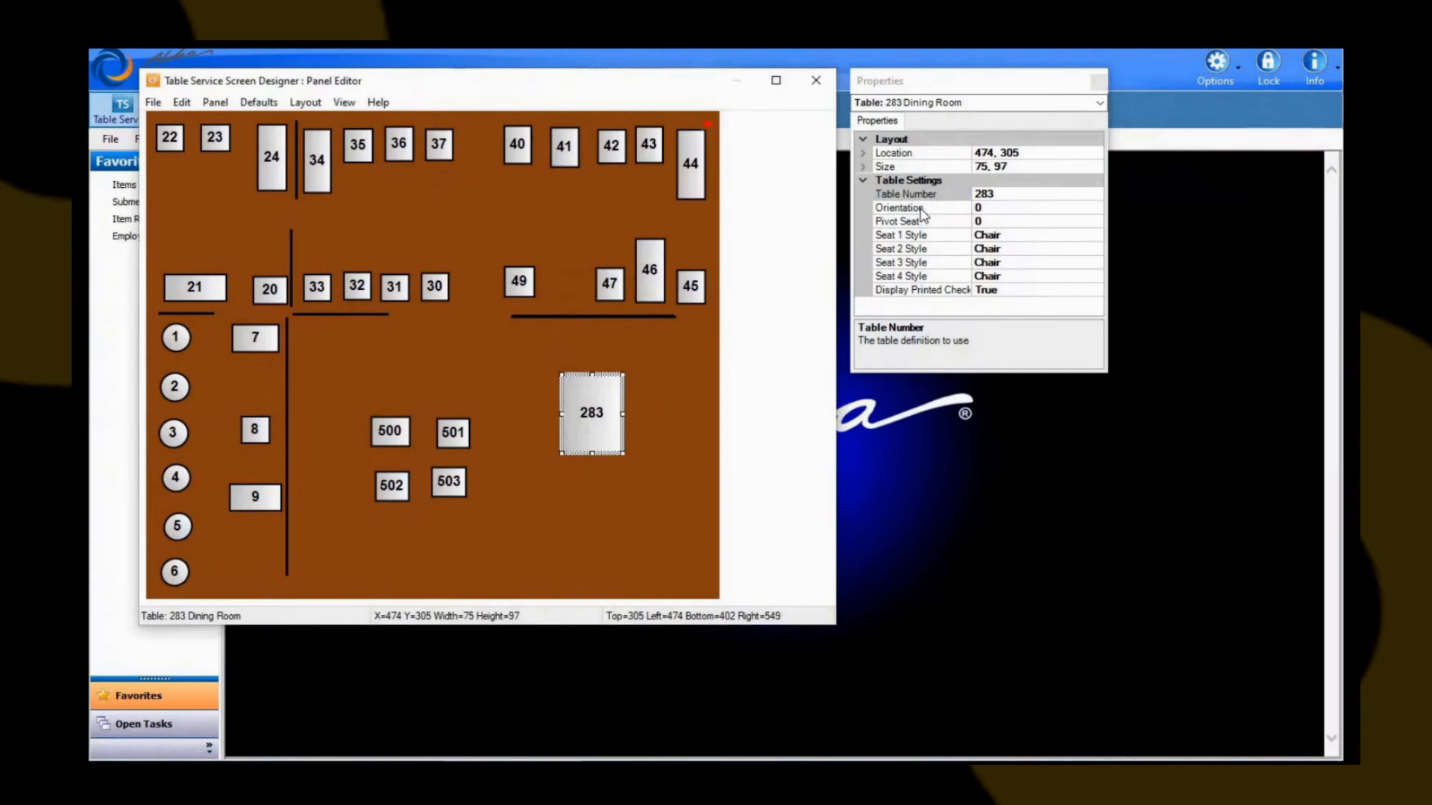
left_click(996, 214)
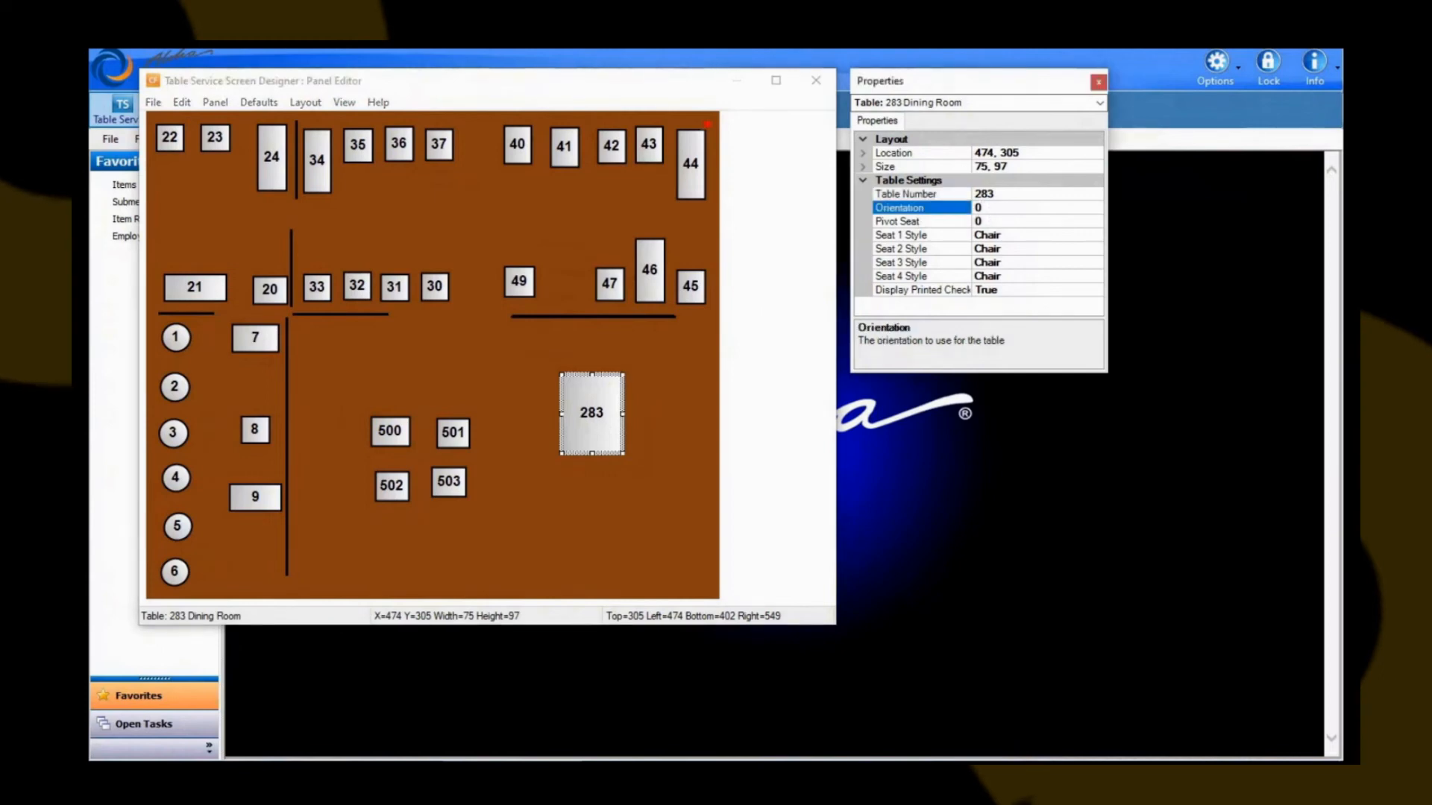
double_click(979, 208)
type("50")
key("Return")
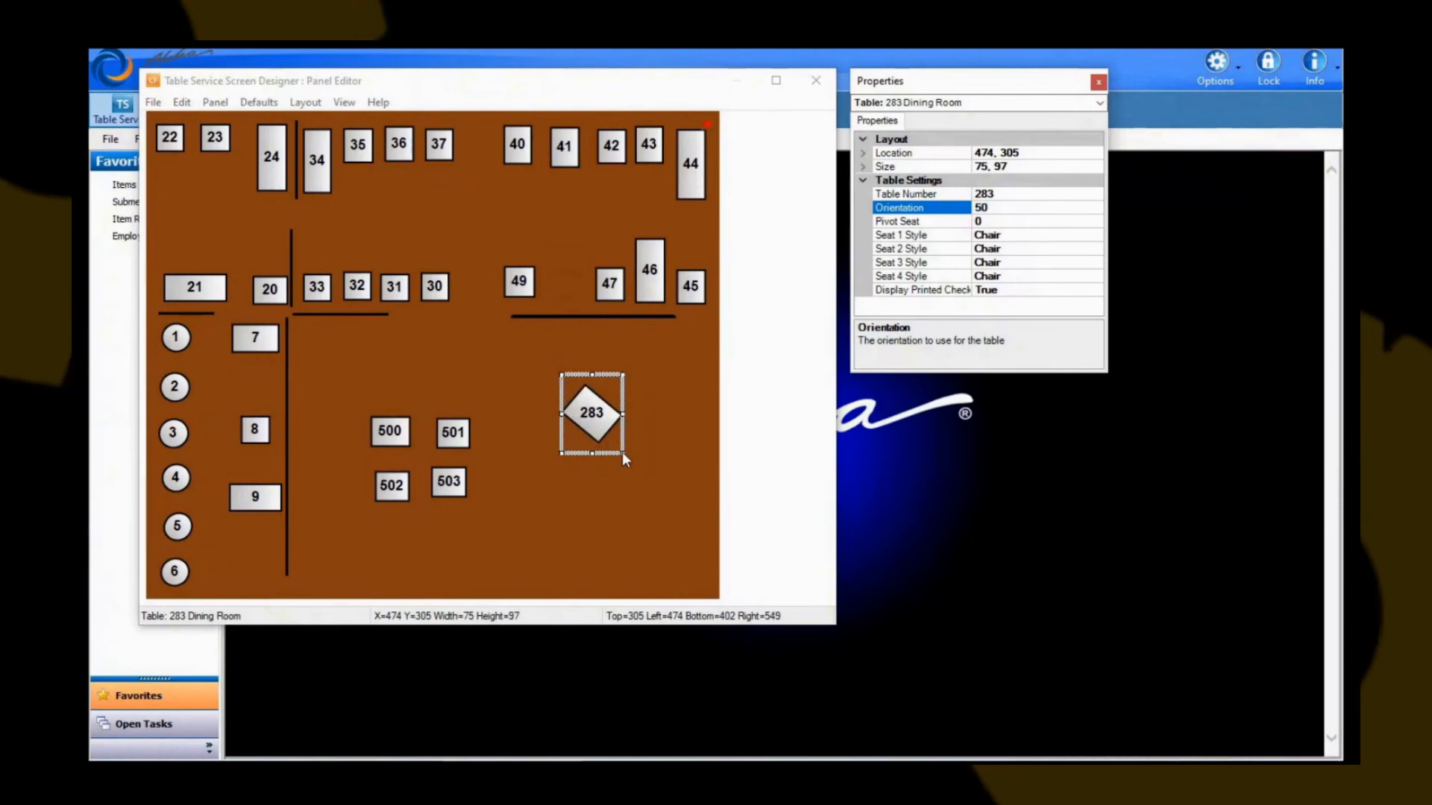
Resize table 283 to about 100 by 101 and set its orientation to 0.
mouse_move(622, 452)
left_mouse_down()
mouse_move(651, 529)
mouse_move(598, 525)
mouse_move(607, 476)
mouse_move(658, 458)
mouse_move(614, 445)
mouse_move(596, 470)
mouse_move(642, 489)
mouse_move(604, 454)
mouse_move(644, 456)
left_mouse_up()
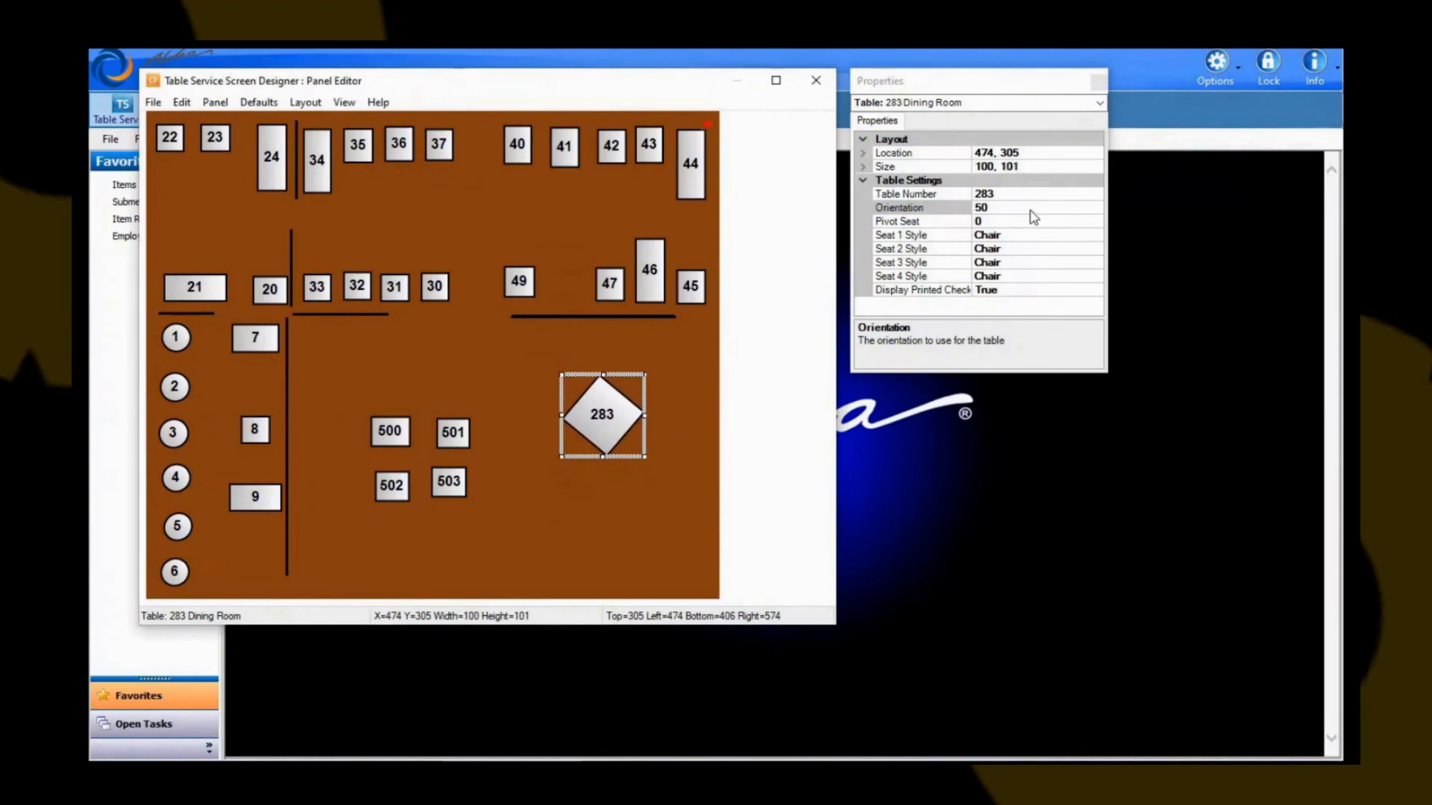
left_click(1007, 208)
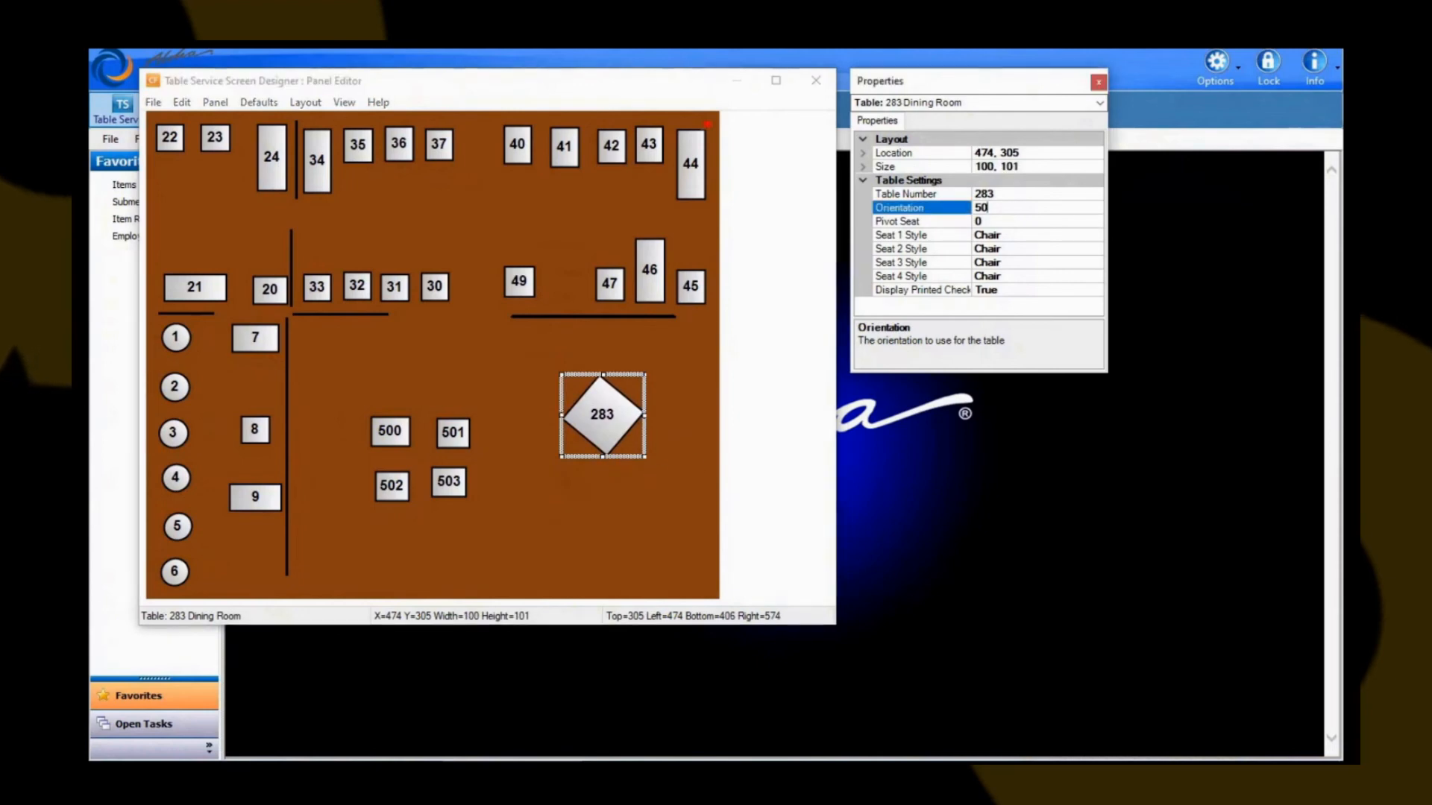
double_click(981, 207)
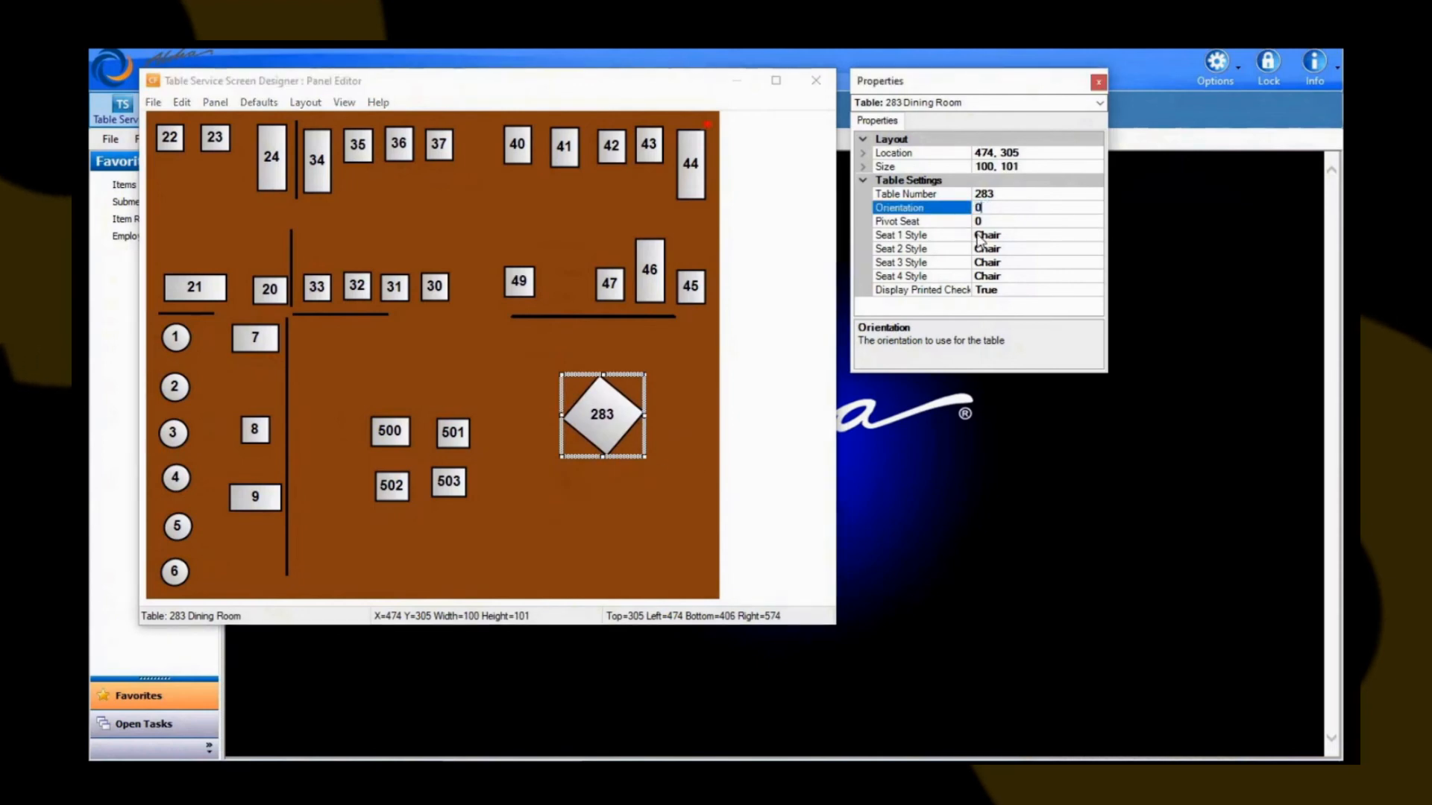
type("0")
key("Return")
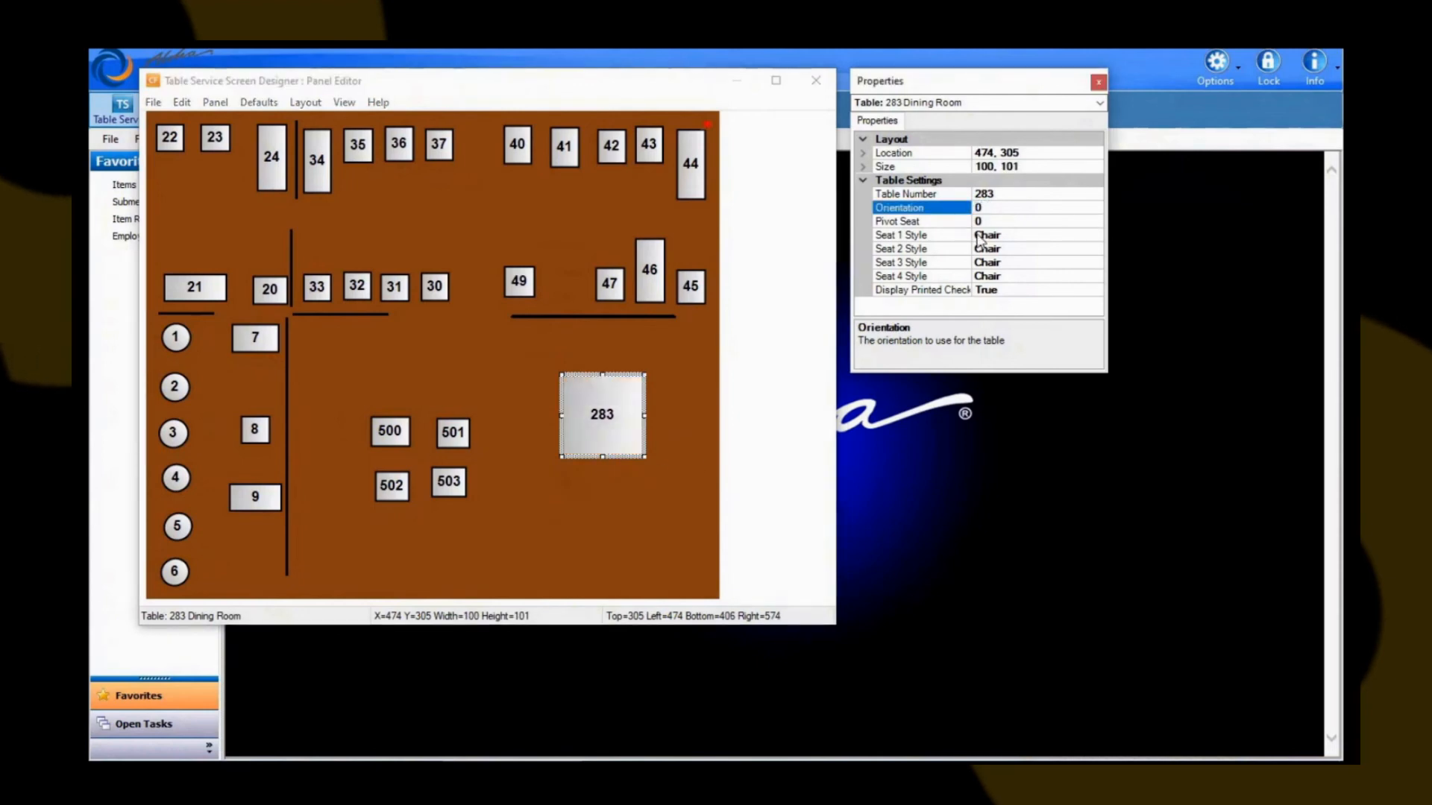
left_click(620, 517)
left_click(598, 419)
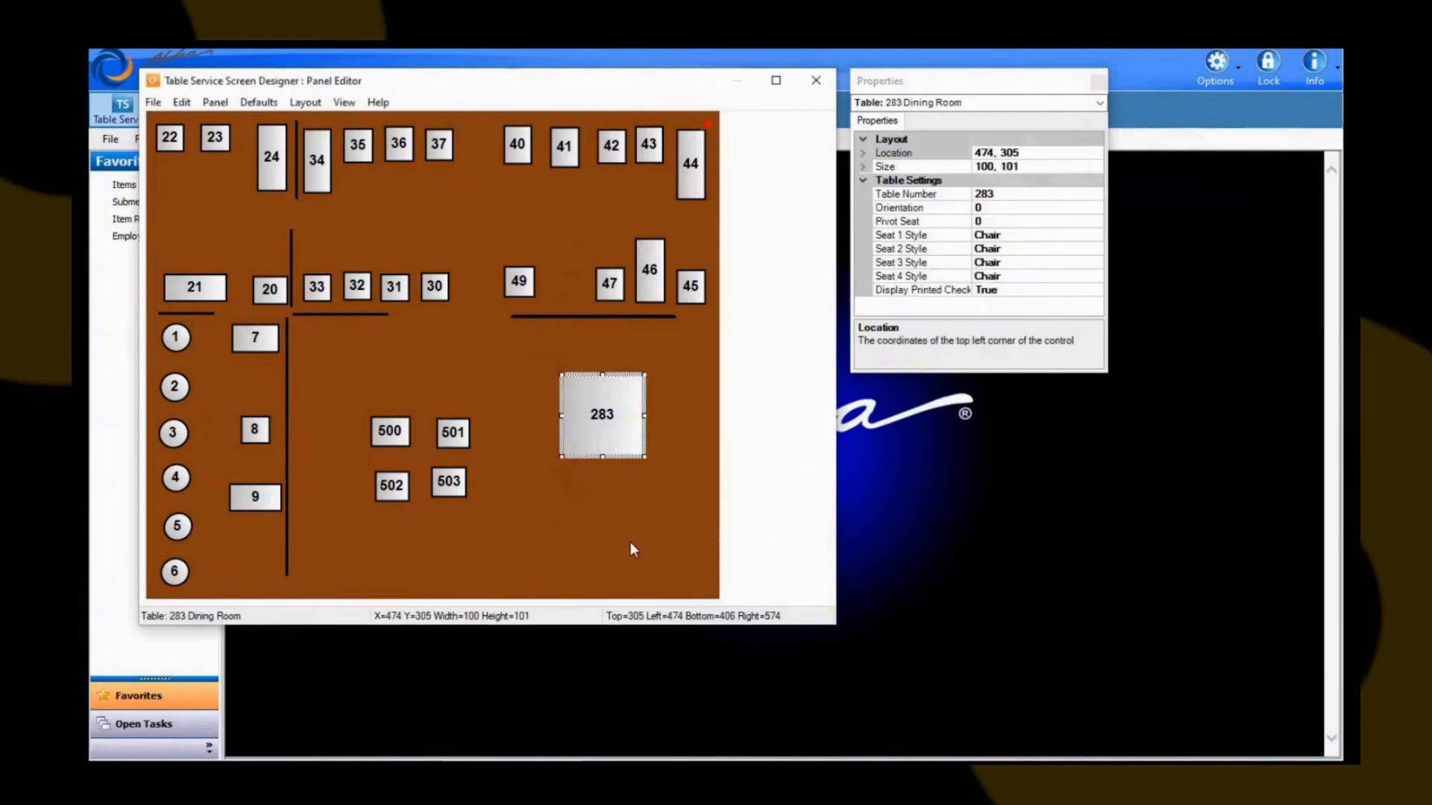
left_click(586, 530)
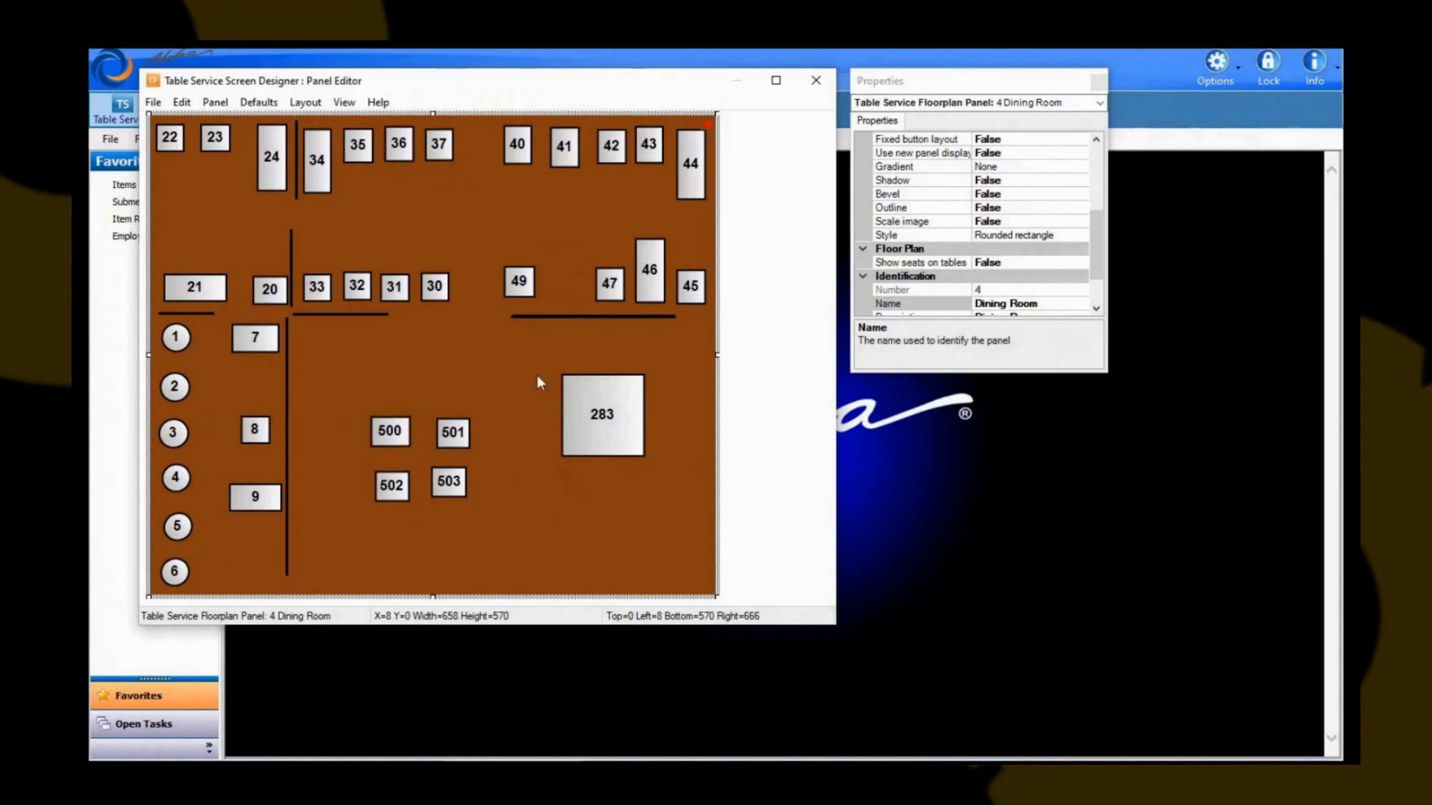
right_click(522, 490)
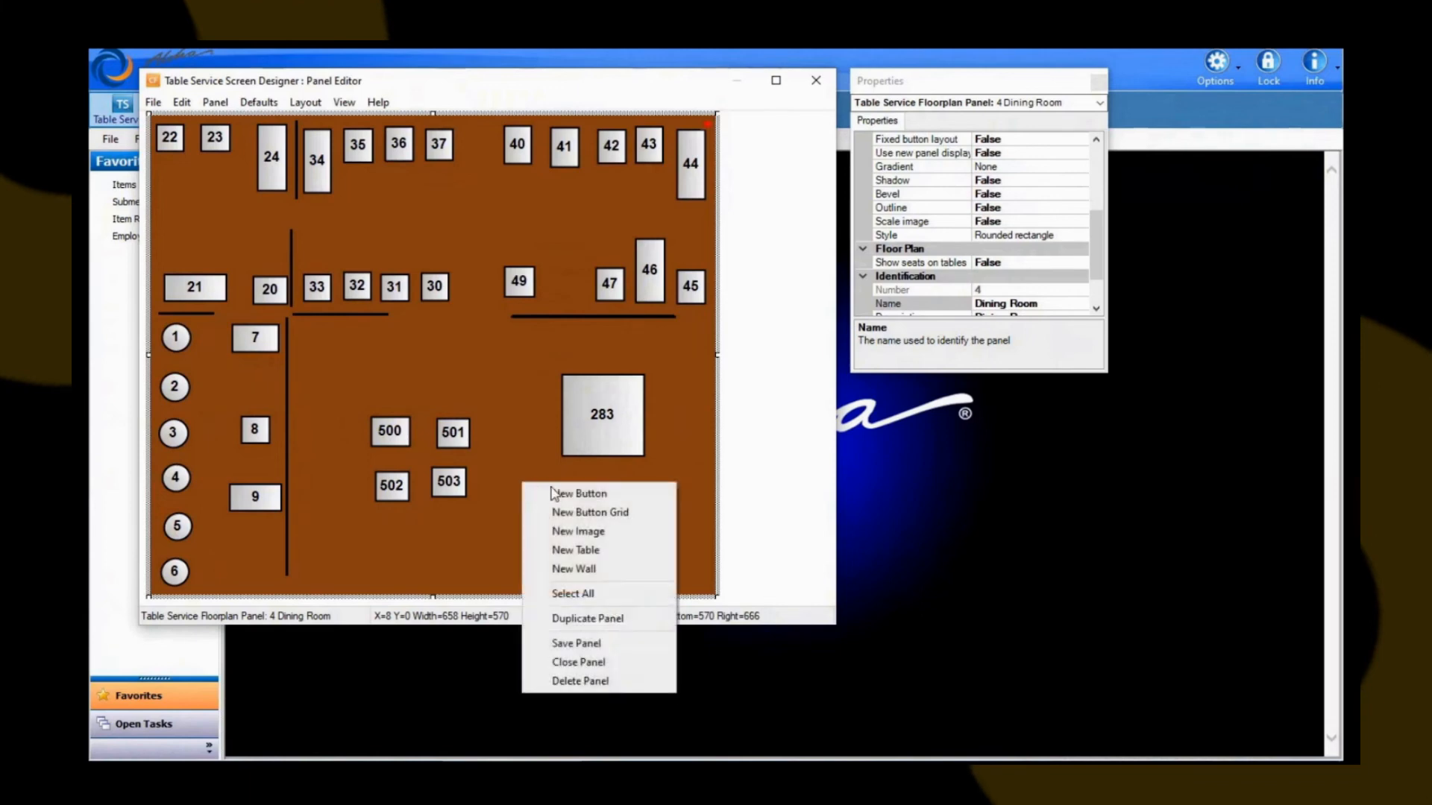
left_click(559, 494)
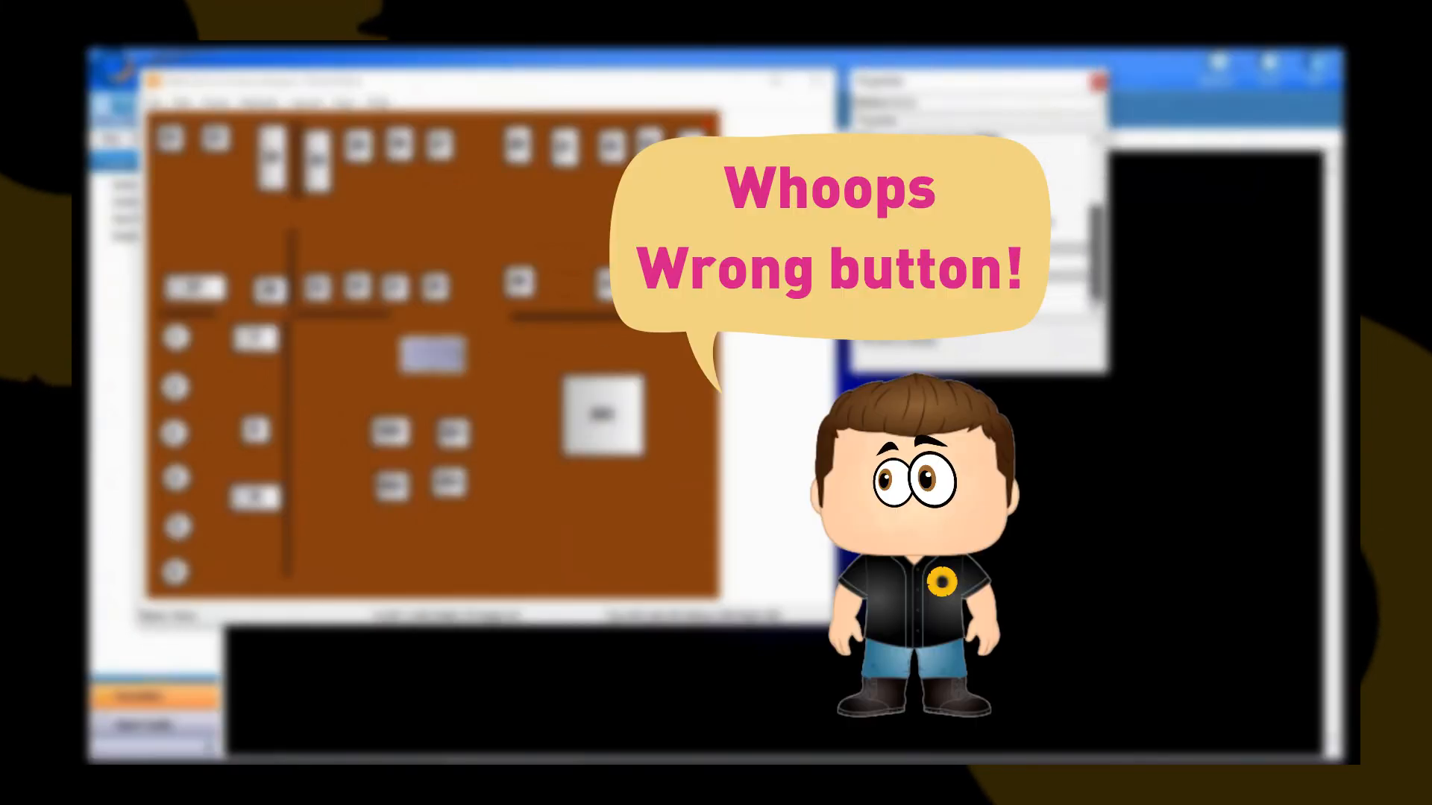
left_click(1073, 265)
left_click(1085, 268)
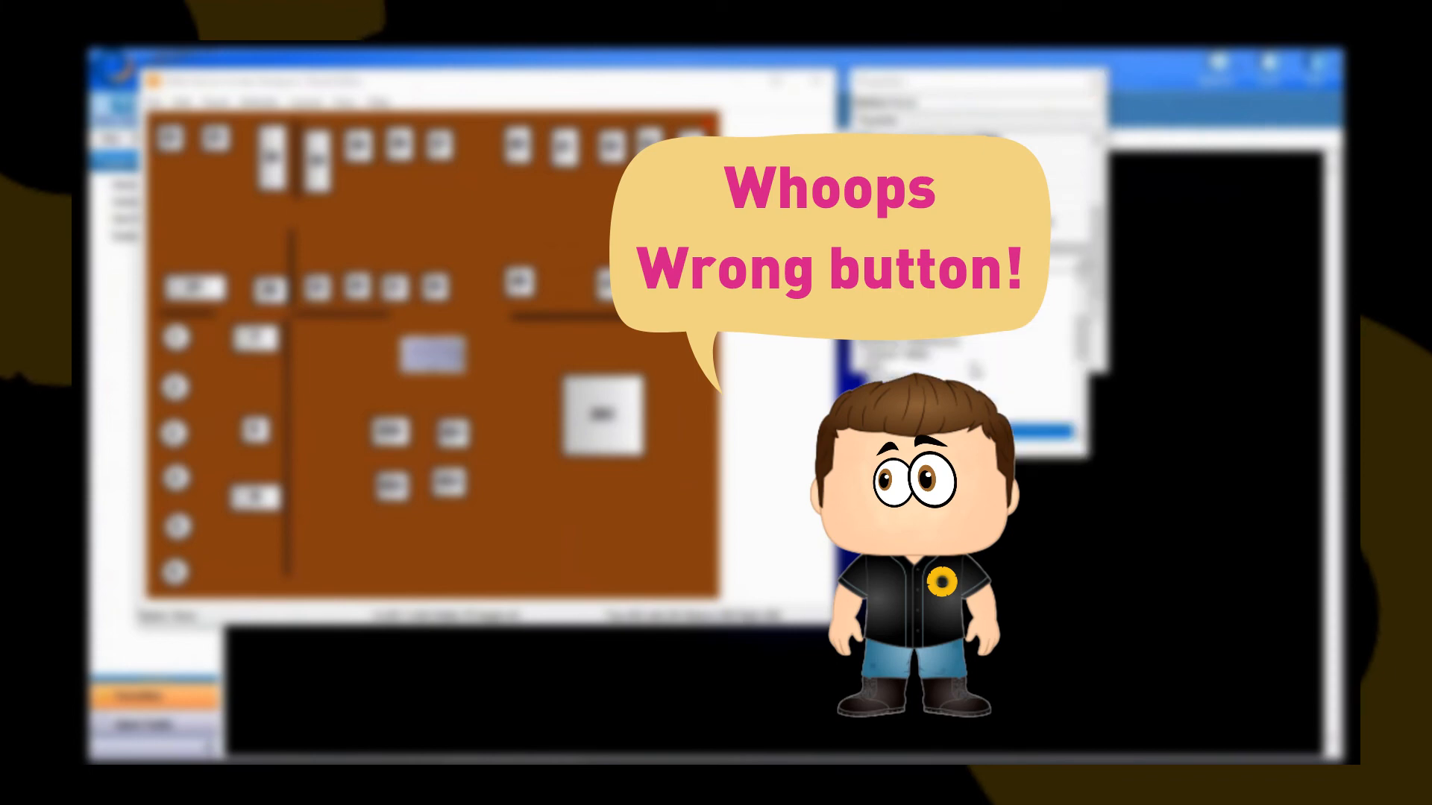
scroll(978, 381, "down", 4)
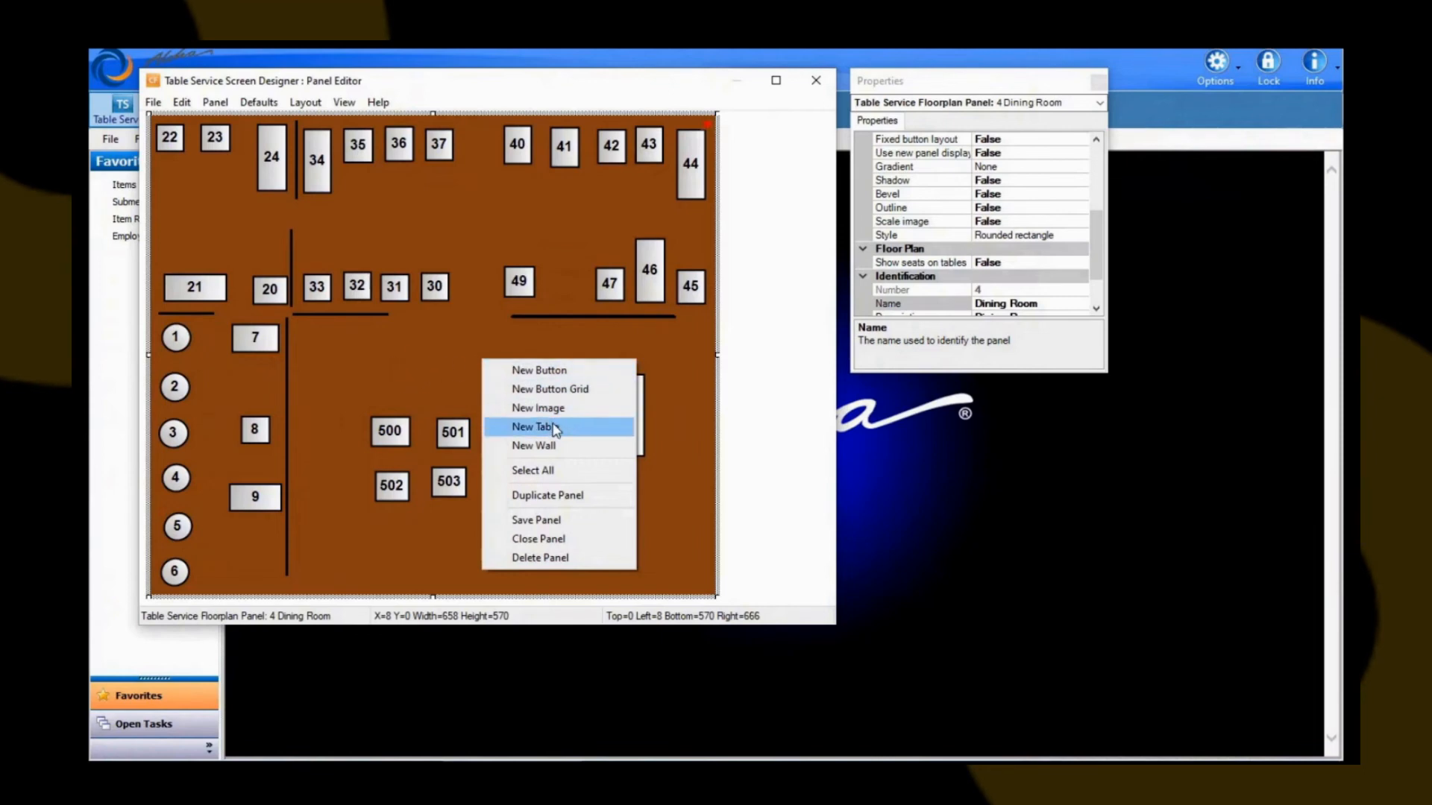
Add a new table to the Dining Room floorplan panel.
left_click(554, 427)
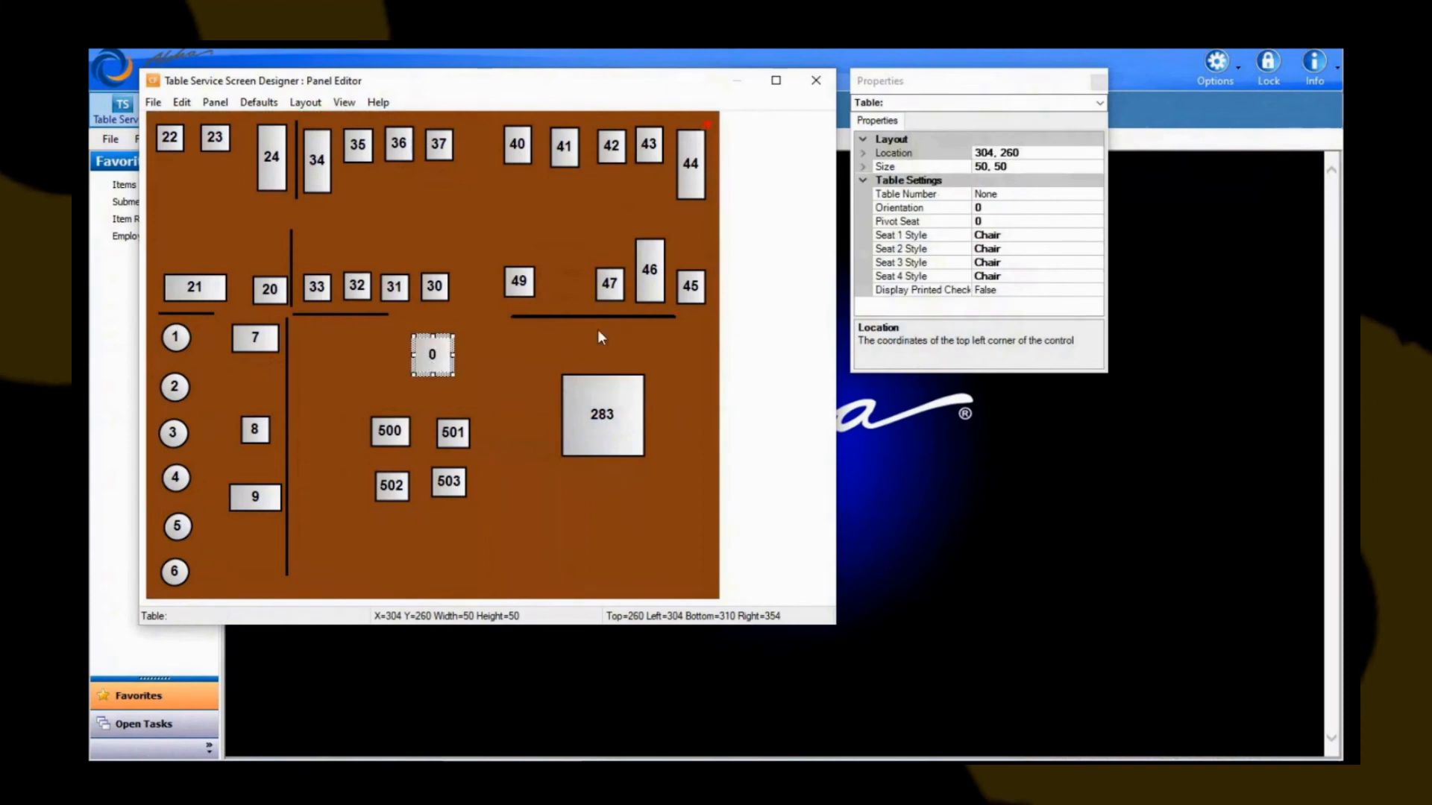
Assign Dining Room table definition number 808 to the newly added, unnumbered table.
left_click(1020, 195)
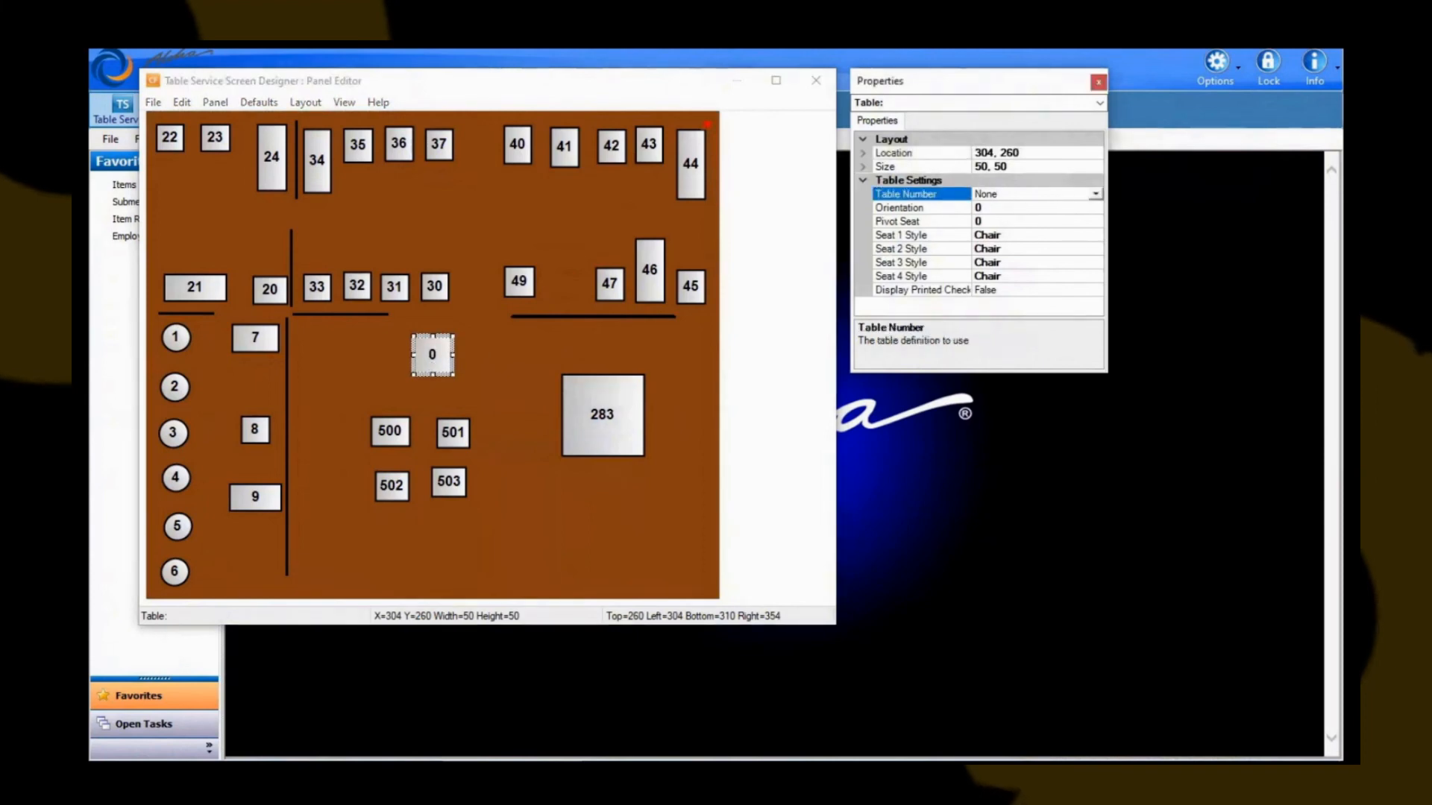
left_click(1094, 195)
scroll(1016, 298, "down", 4)
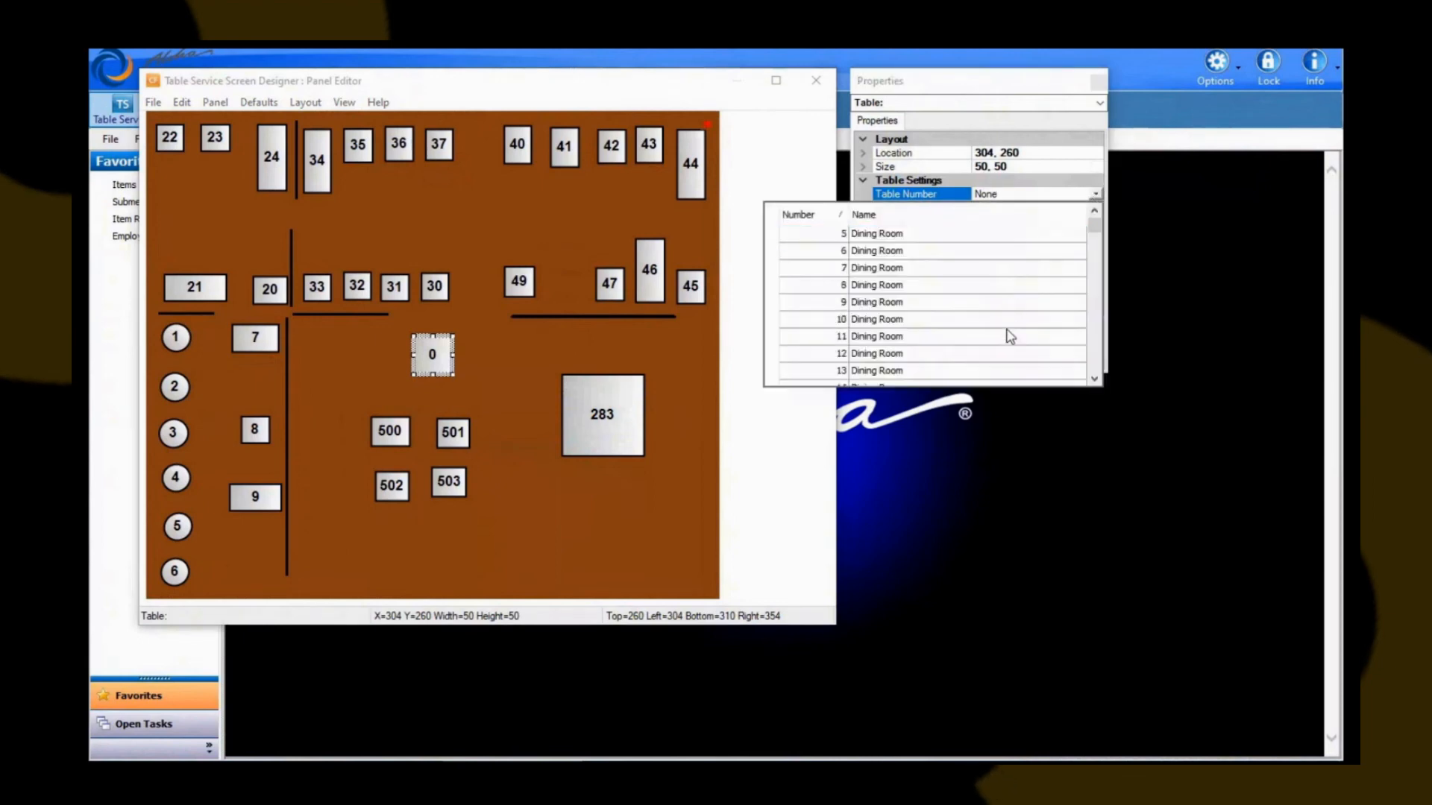
left_click_drag(1094, 234, 1093, 384)
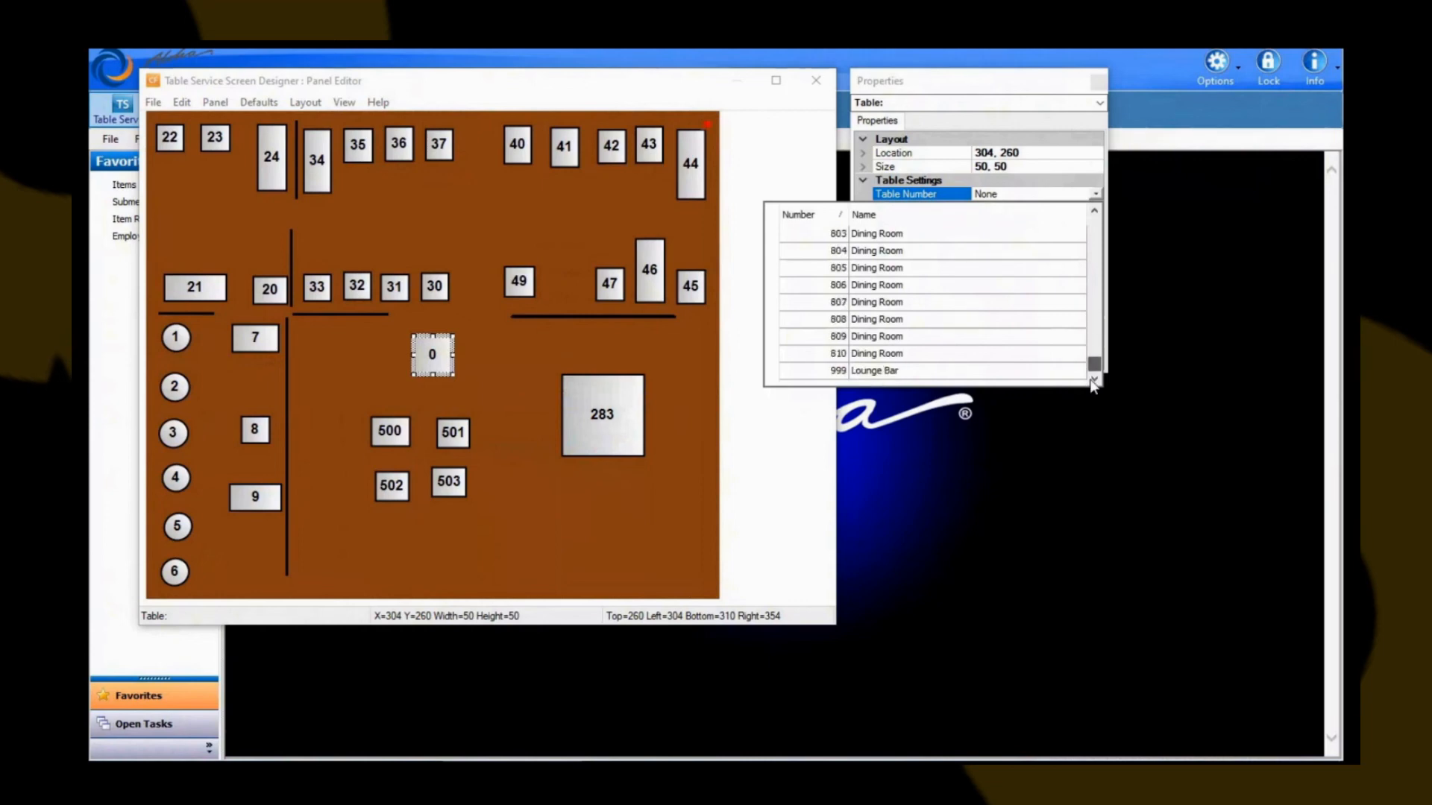
left_click(855, 319)
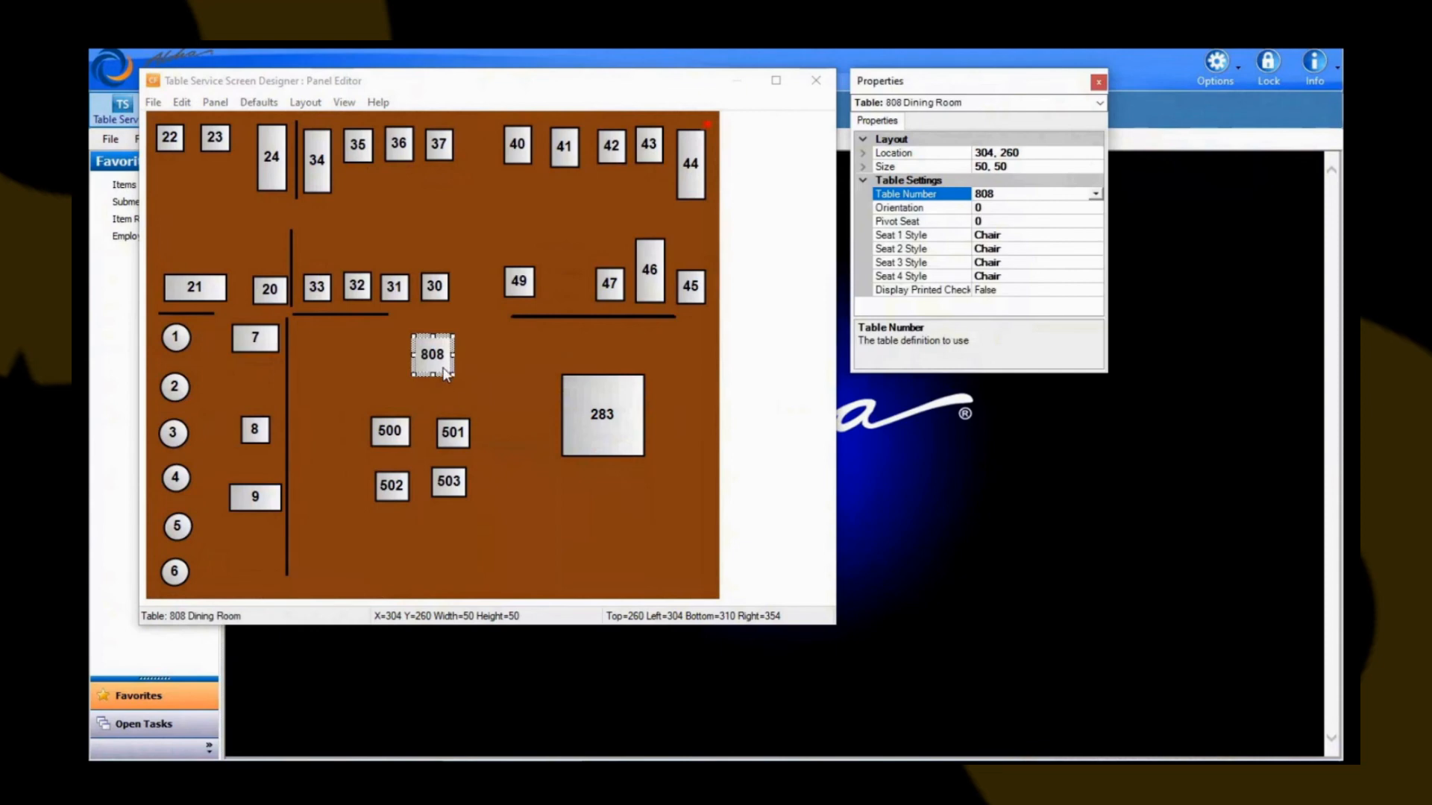
Enlarge table 808 to about 68 by 76 and set its Display Printed Check Icon option to True.
left_click_drag(452, 375, 471, 400)
left_click(1009, 291)
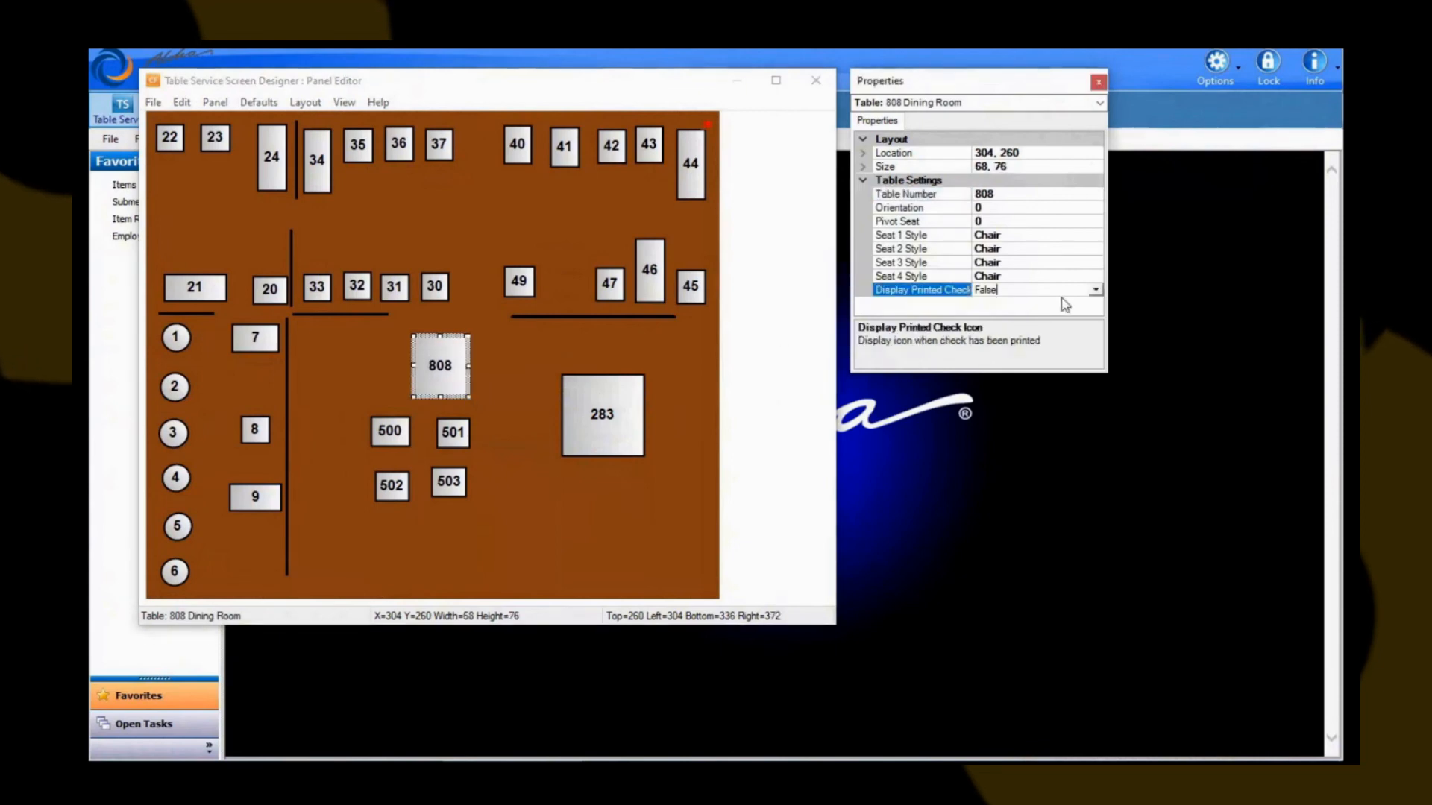
left_click(1094, 290)
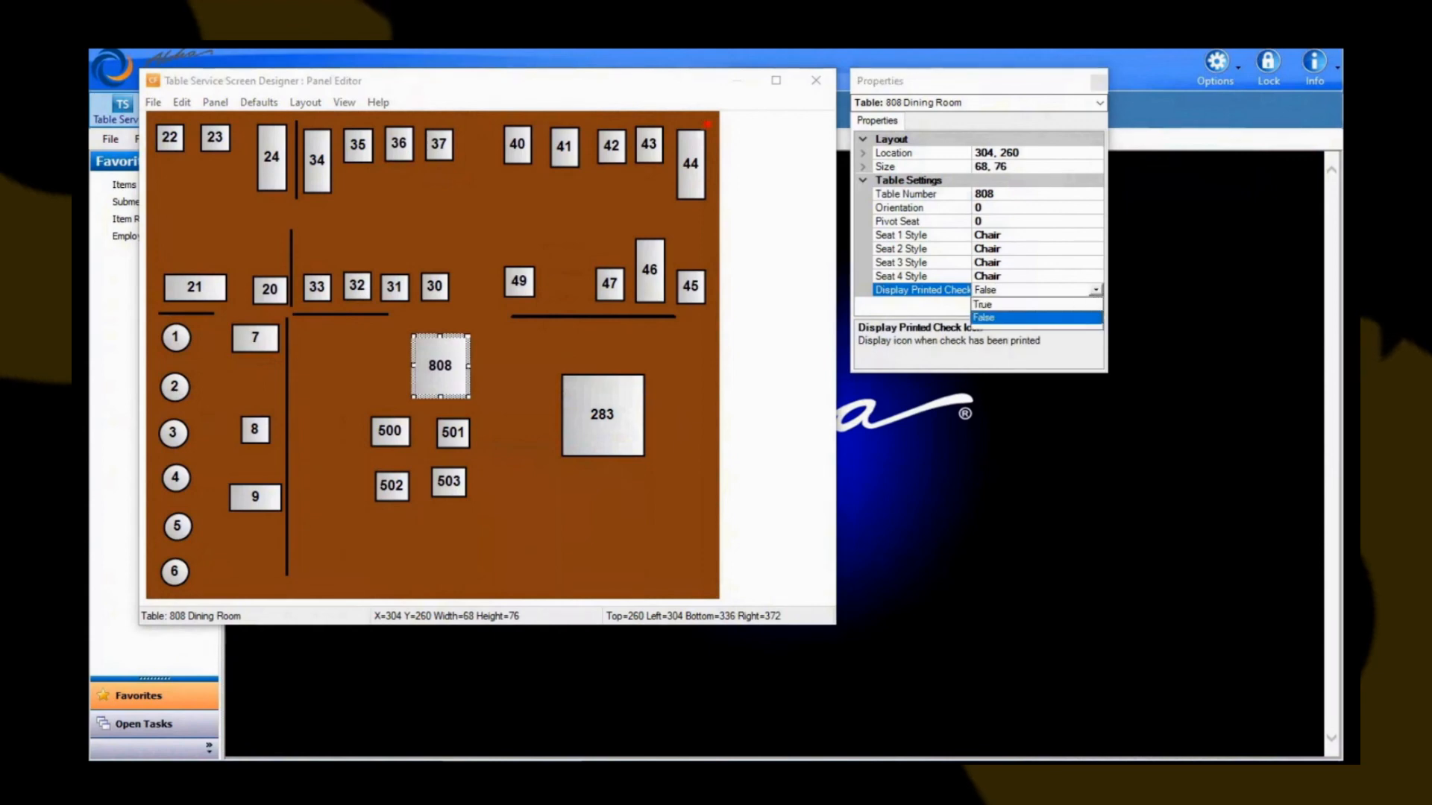
left_click(983, 305)
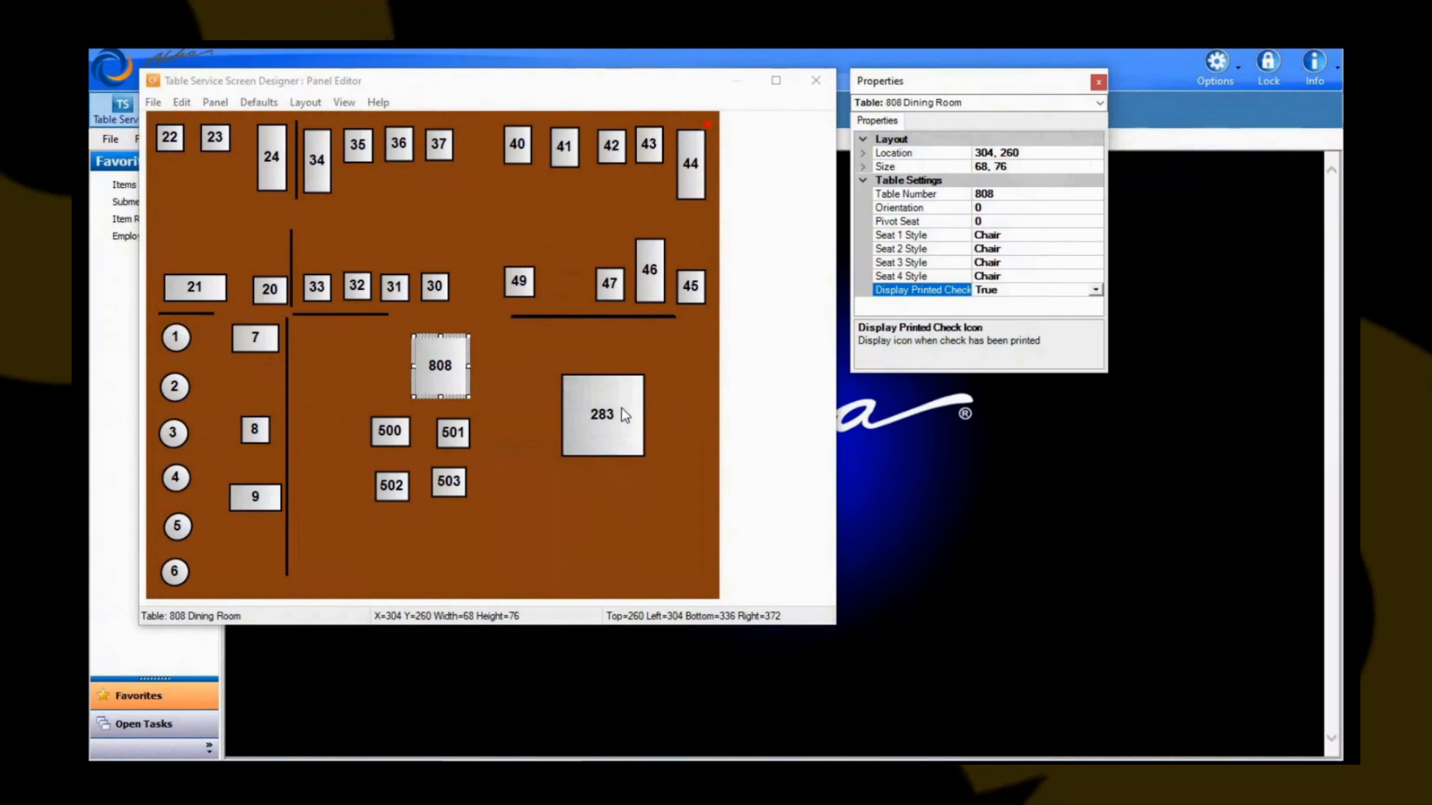
Lock the Dining Room floorplan panel by setting its Mark as template property to True.
left_click(639, 519)
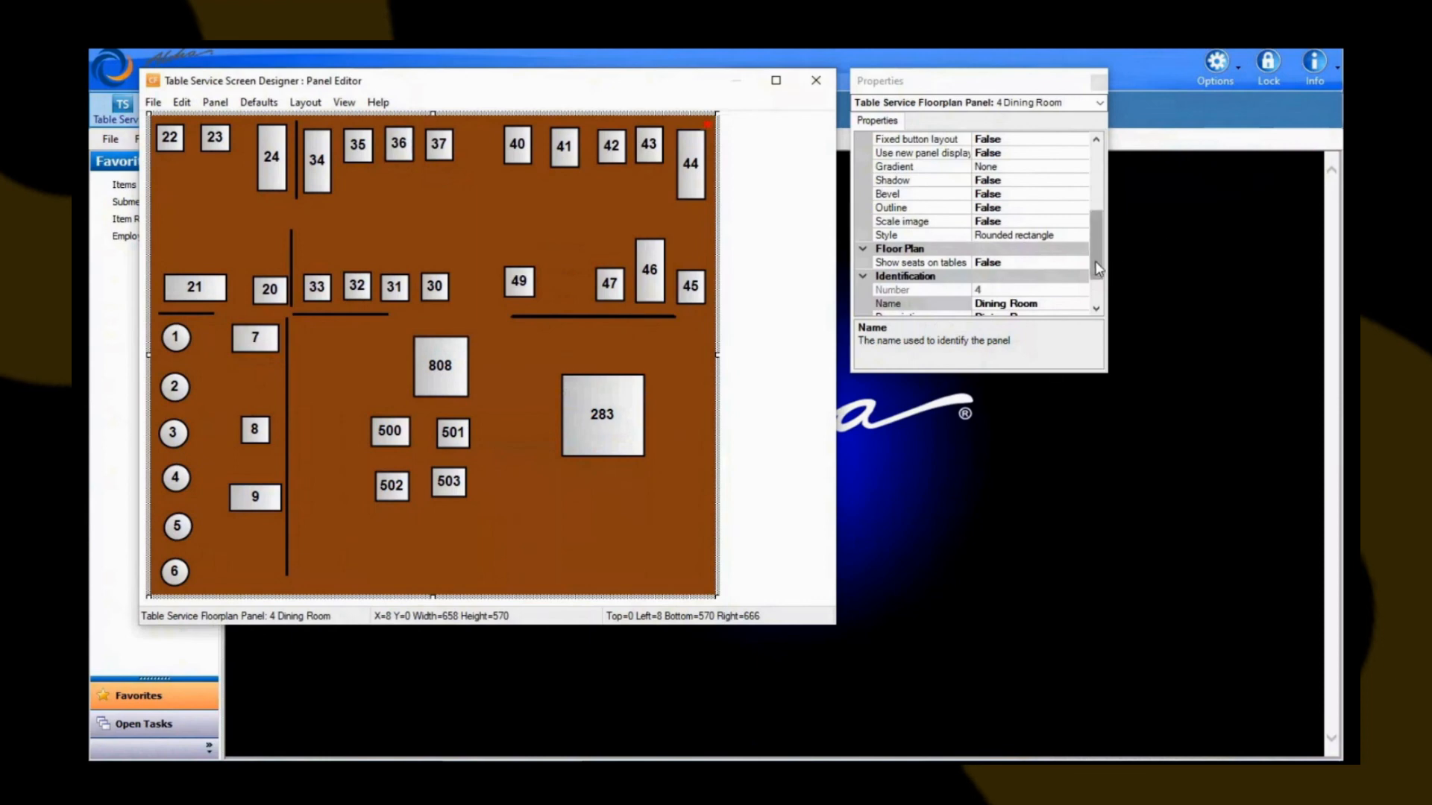
left_click_drag(1097, 266, 1097, 229)
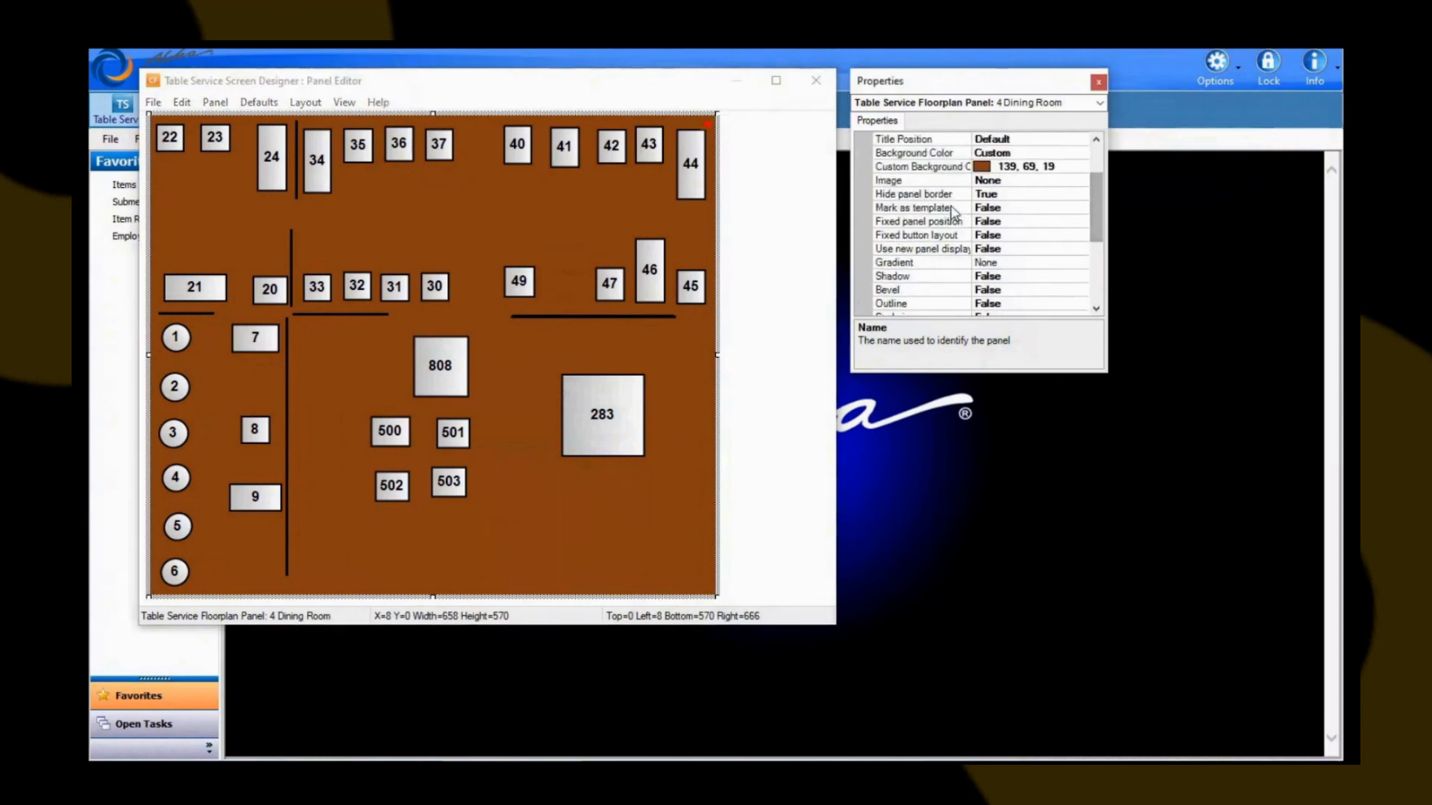
left_click(1026, 212)
left_click(1080, 208)
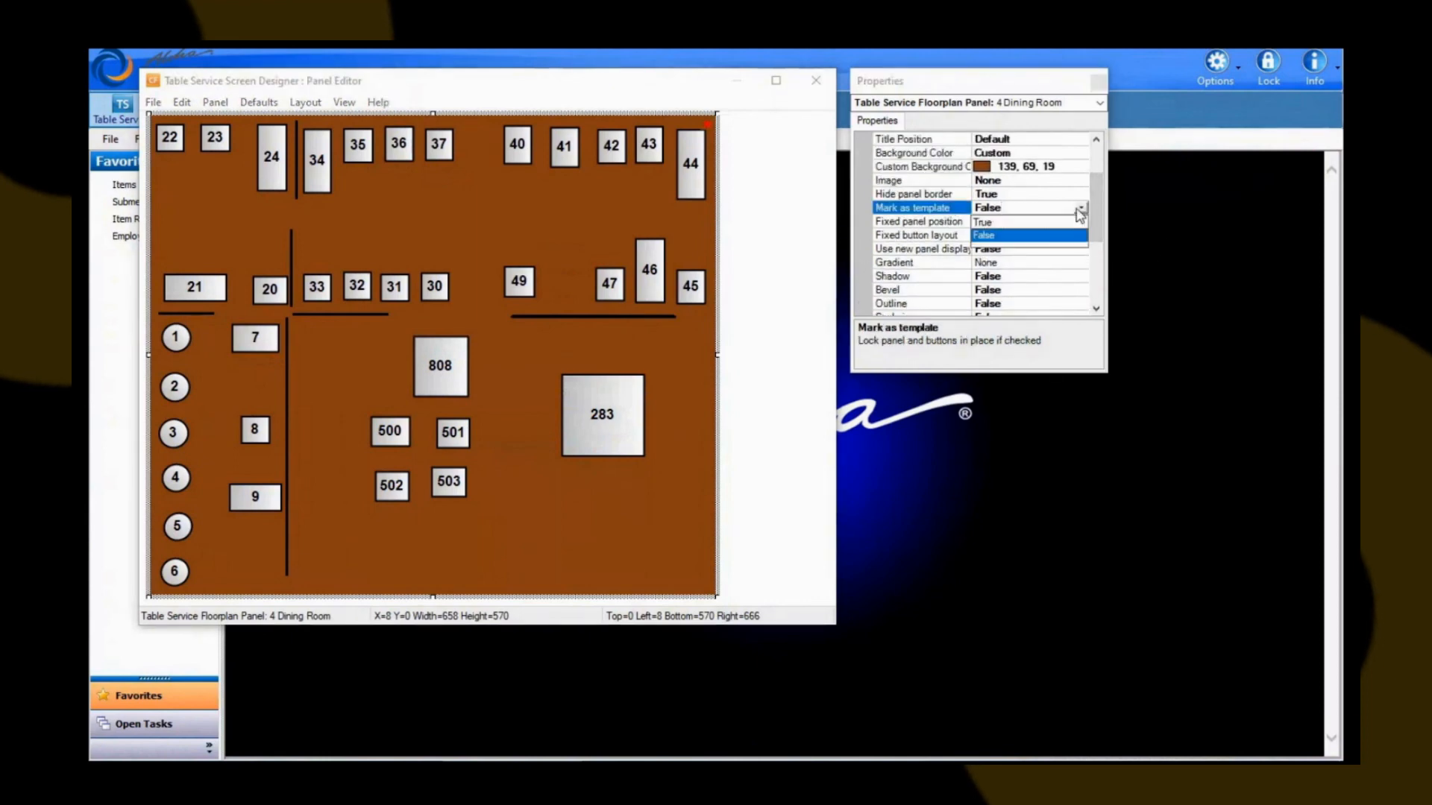
left_click(1032, 223)
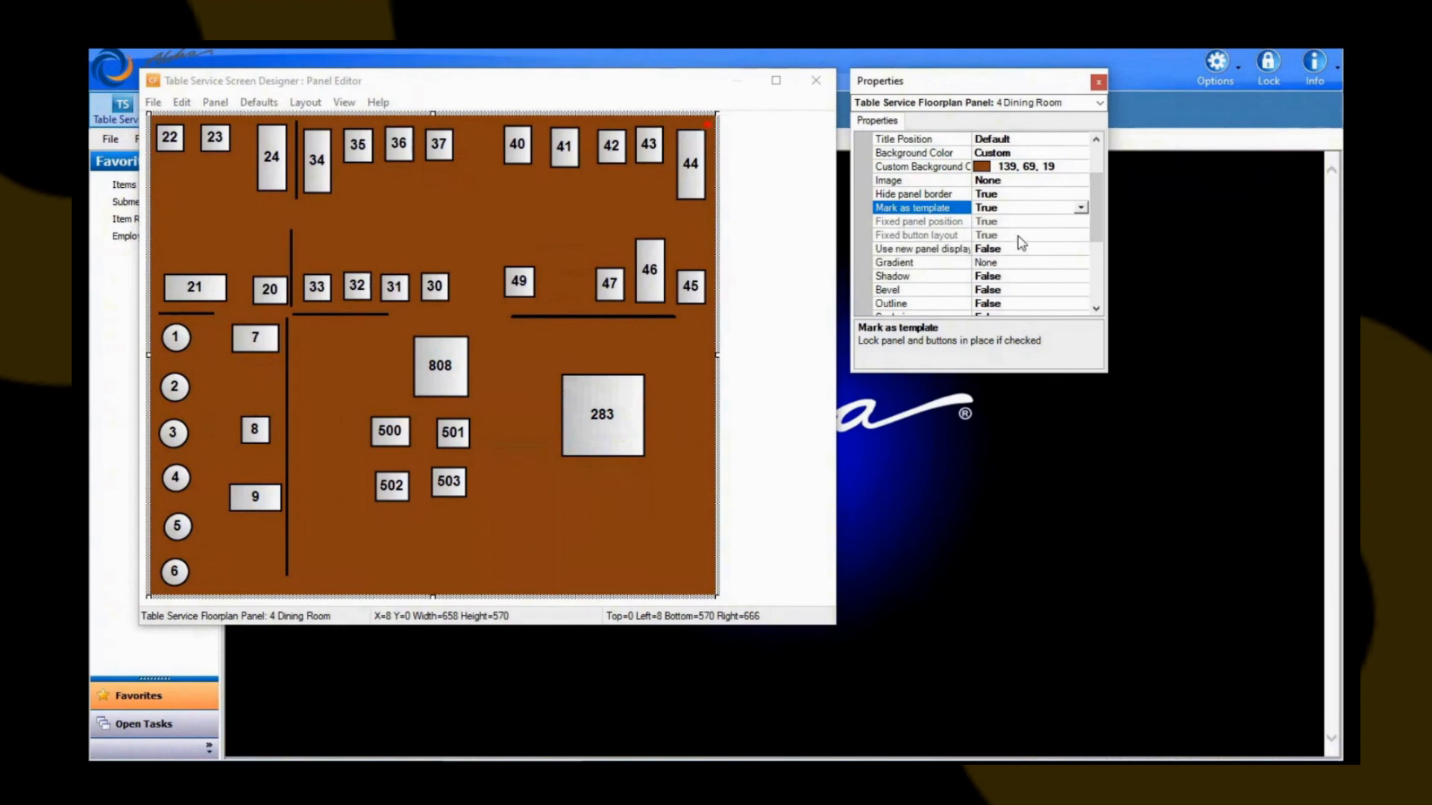
Save the Dining Room floorplan panel and exit the Table Service Screen Designer.
right_click(645, 521)
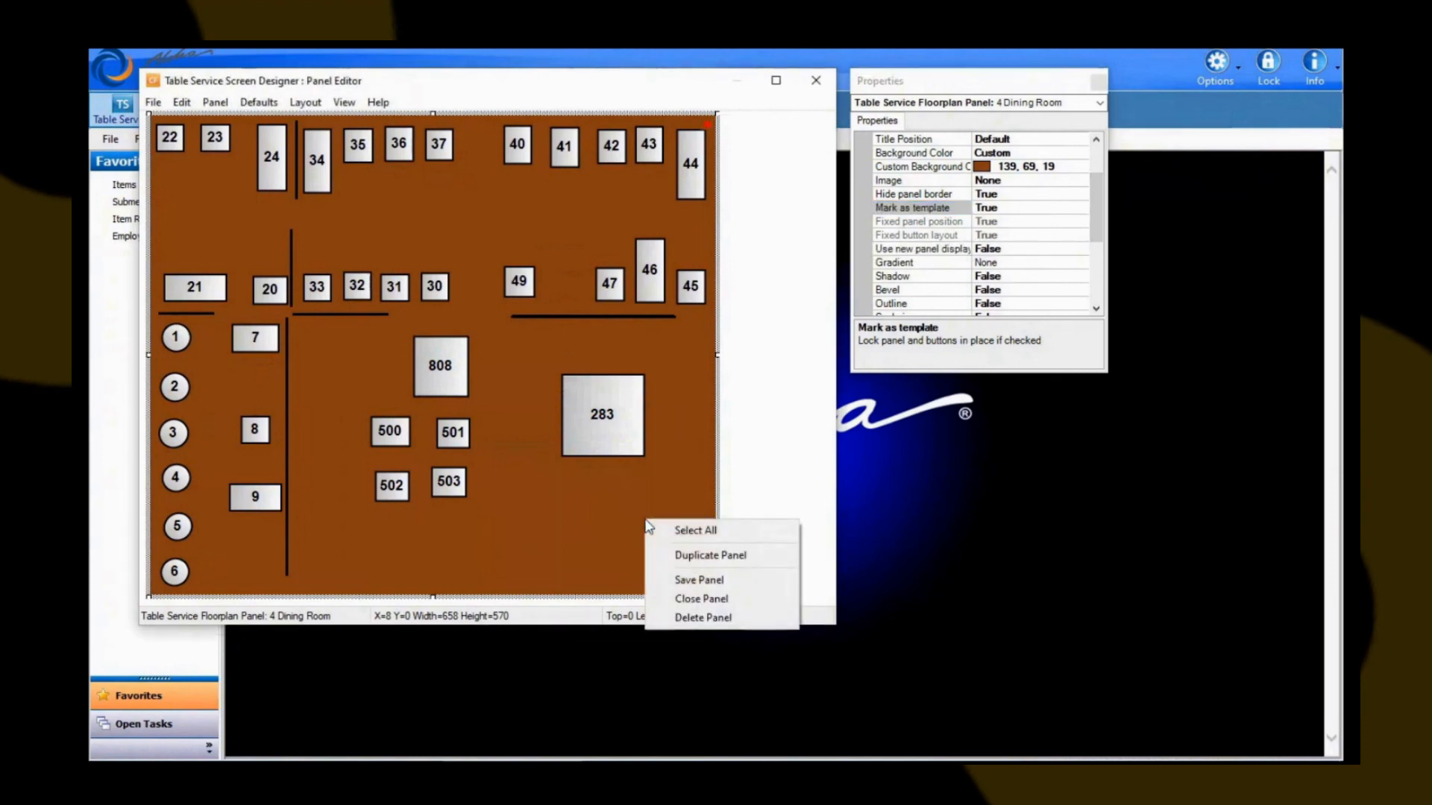
left_click(695, 580)
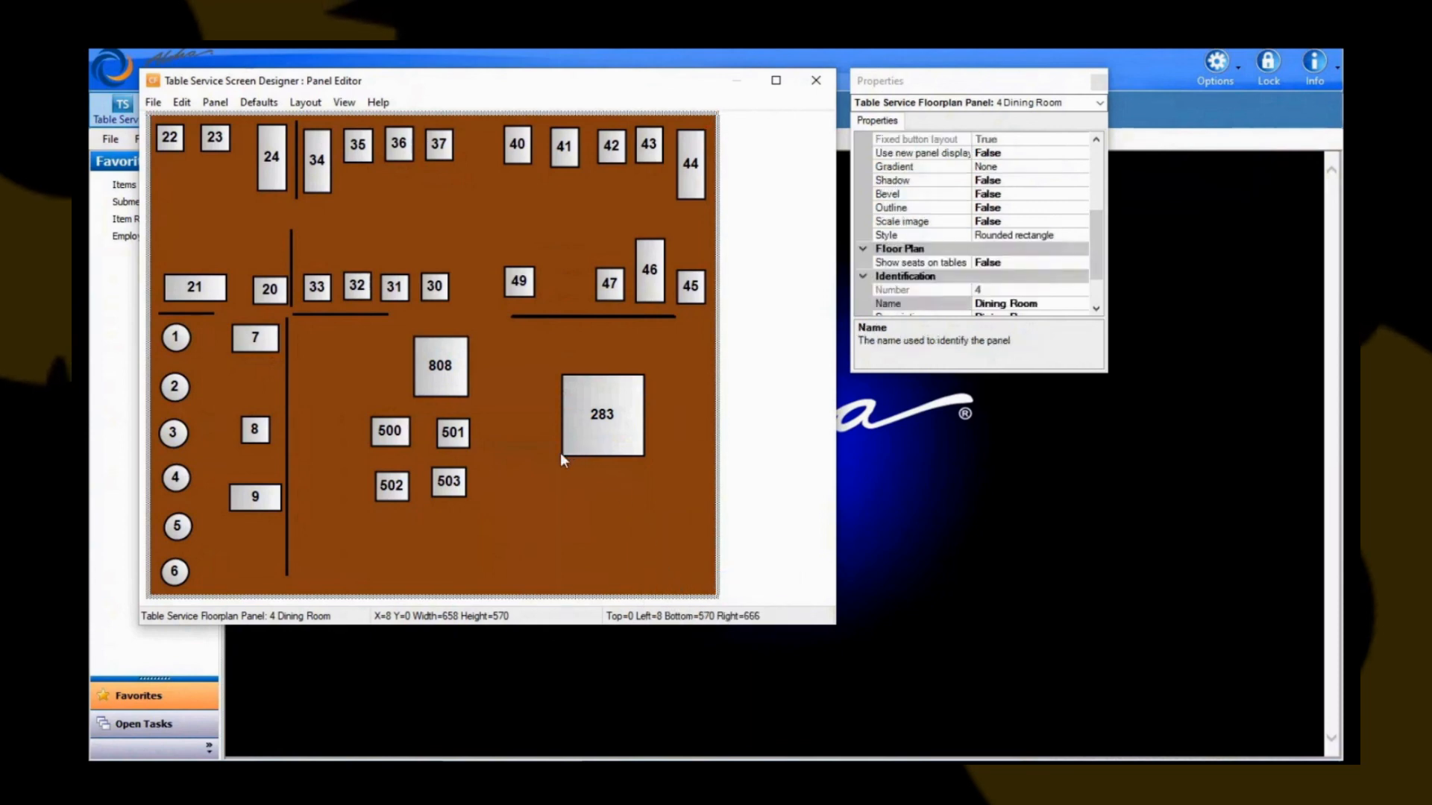
right_click(545, 554)
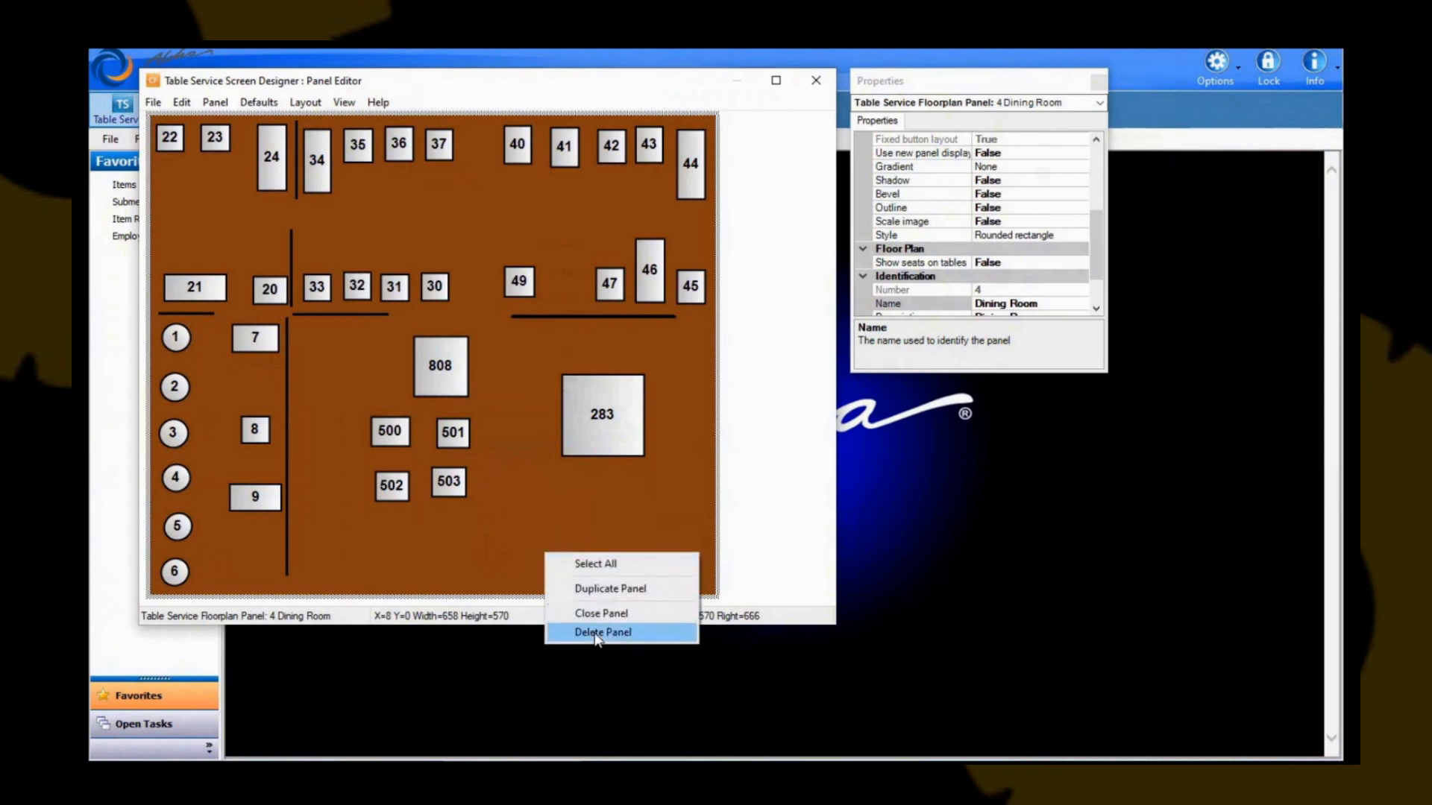
left_click(153, 102)
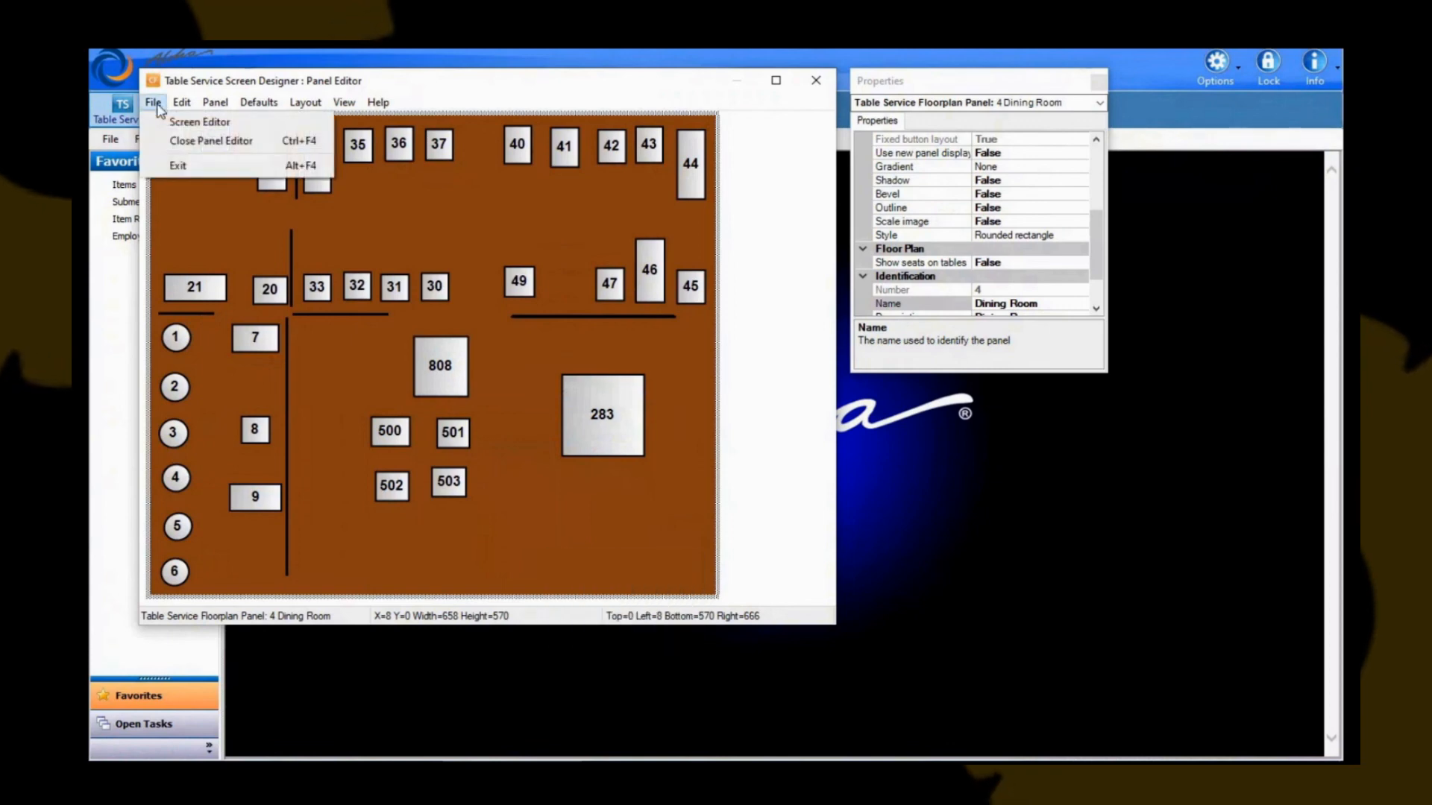
left_click(166, 165)
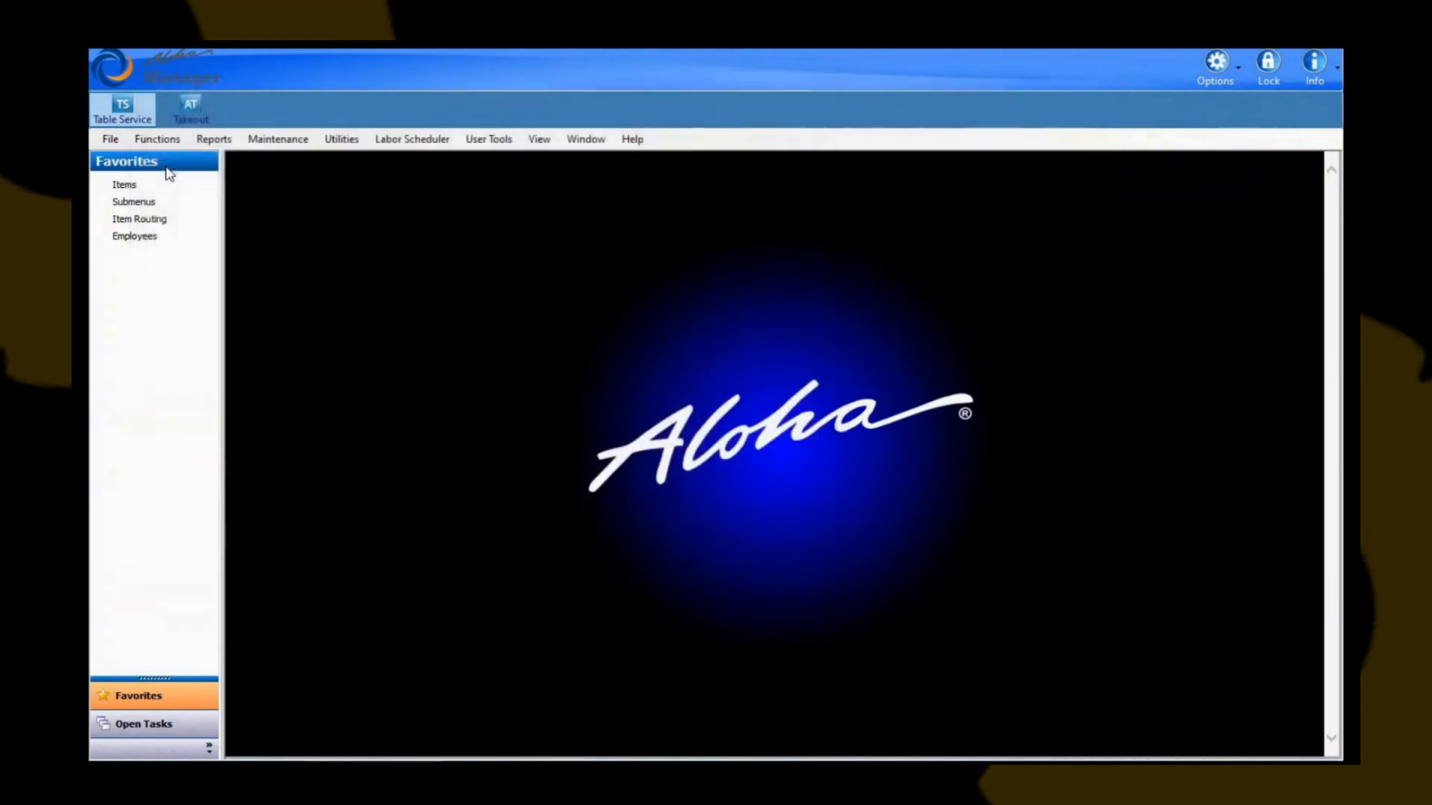